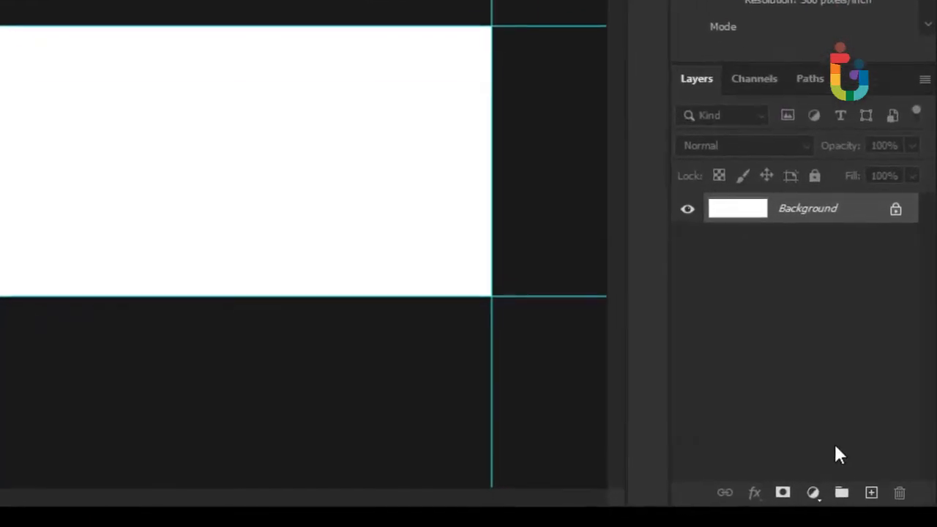
Add a Solid Color fill layer in dark slate #34363d.
{"action": "left_click", "coordinate": [854, 504]}
{"action": "left_click", "coordinate": [775, 190]}
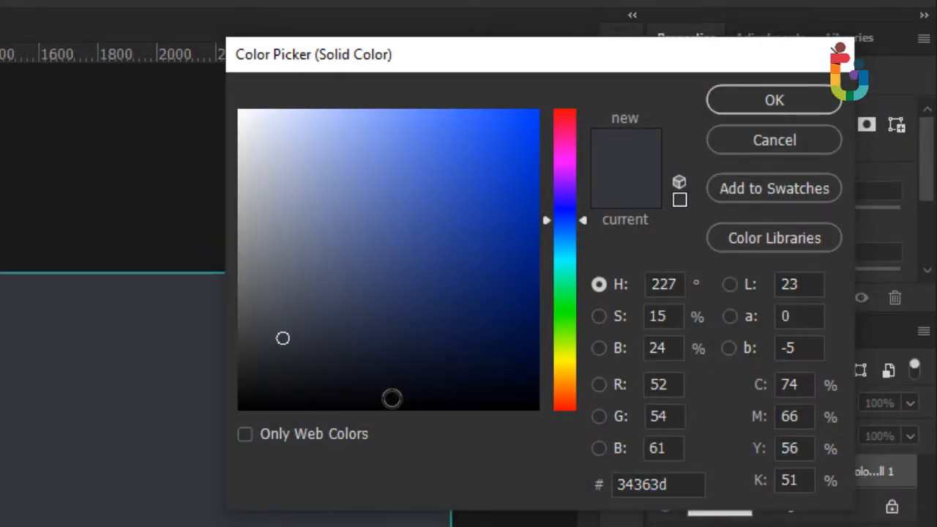
{"action": "left_click_drag", "start_coordinate": [685, 483], "coordinate": [665, 396]}
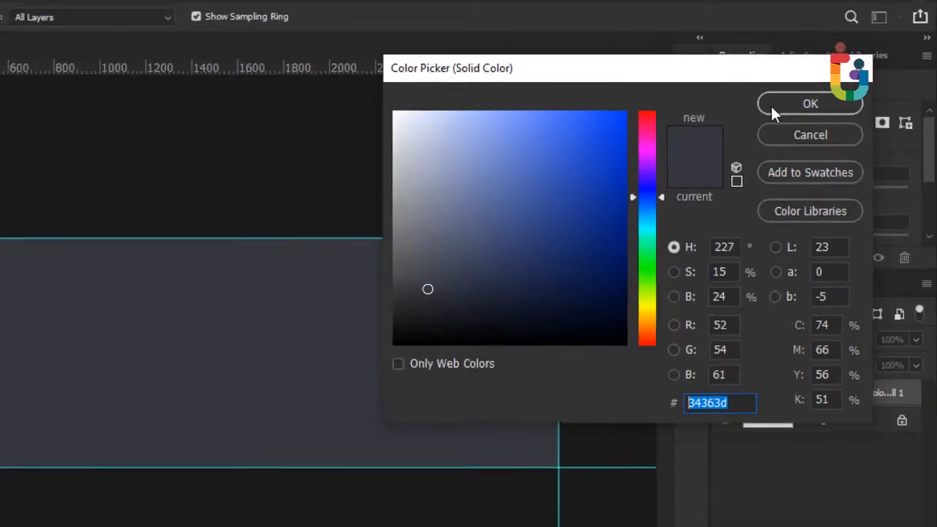
{"action": "left_click", "coordinate": [774, 100]}
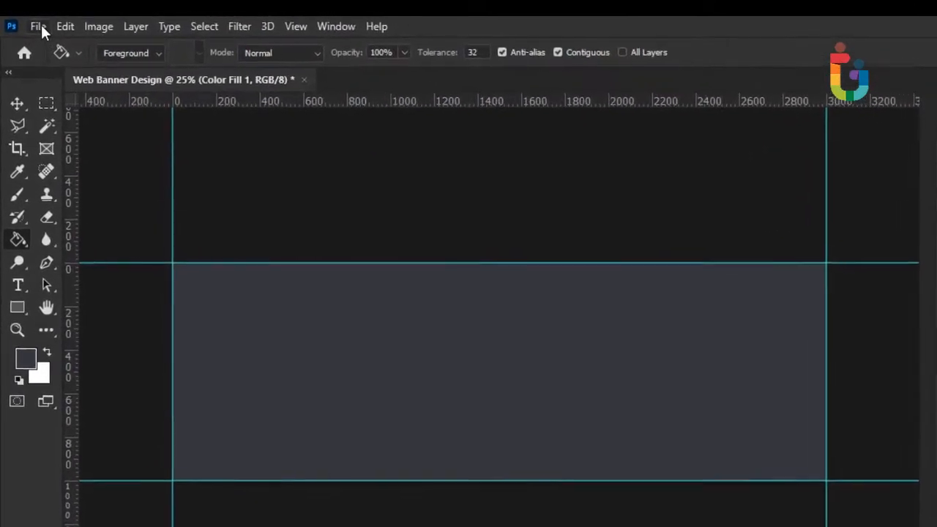
Place the patten image embedded and stretch it to about 174% across the banner.
{"action": "left_click", "coordinate": [32, 21]}
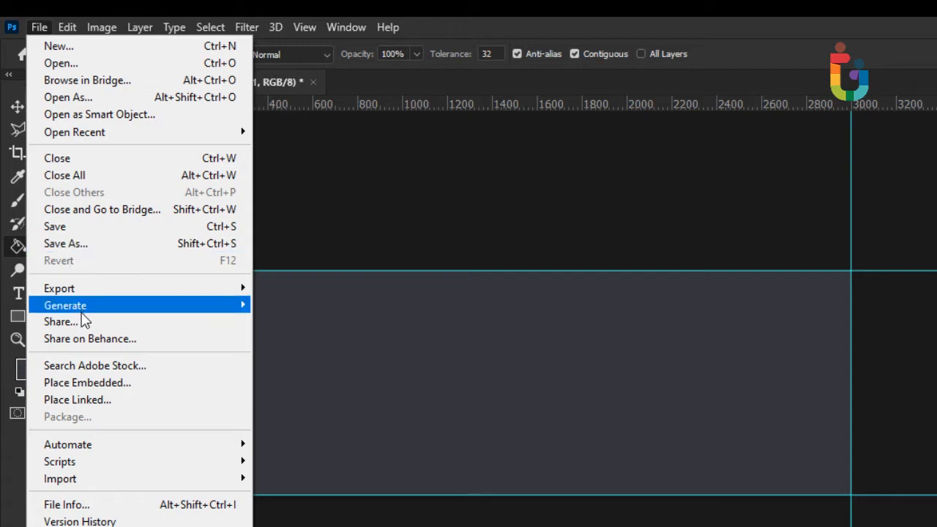
{"action": "left_click", "coordinate": [98, 382]}
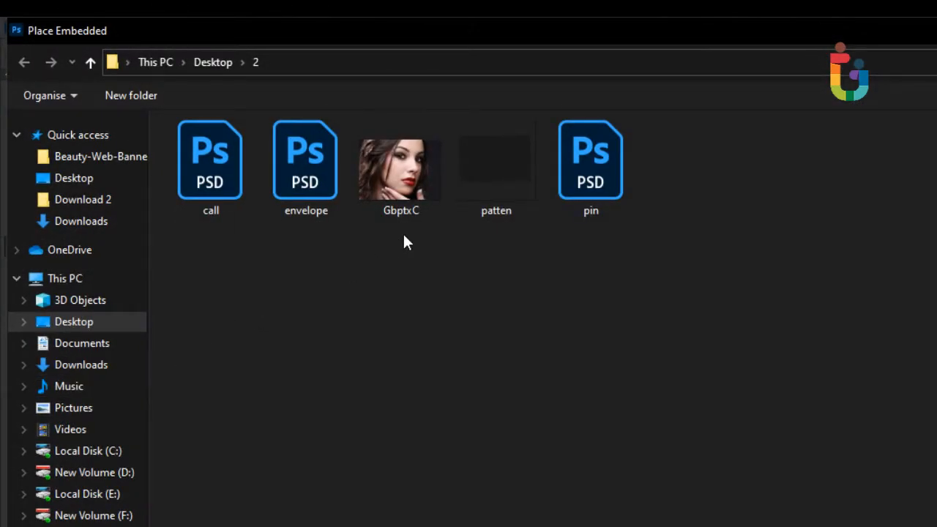
{"action": "double_click", "coordinate": [495, 183]}
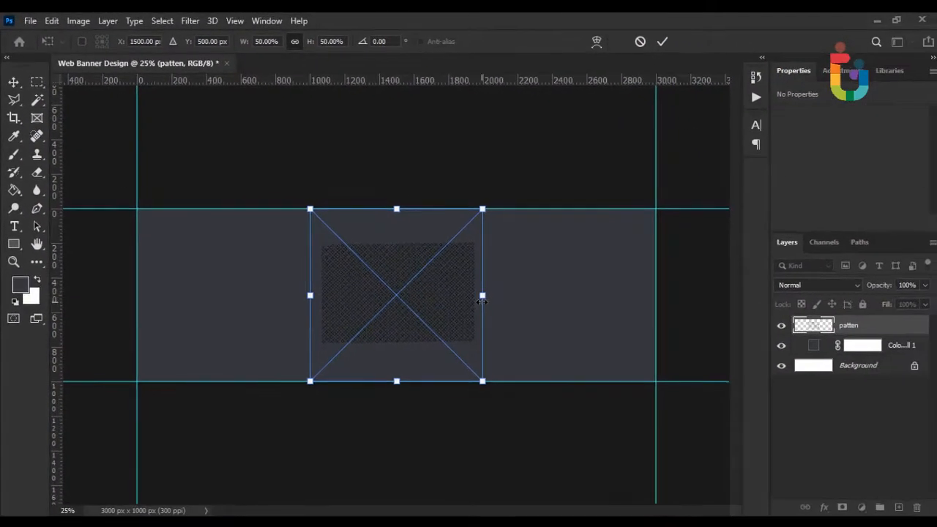
{"action": "left_click_drag", "start_coordinate": [625, 383], "coordinate": [846, 386]}
{"action": "left_click_drag", "start_coordinate": [653, 297], "coordinate": [693, 295]}
{"action": "key", "text": "Return"}
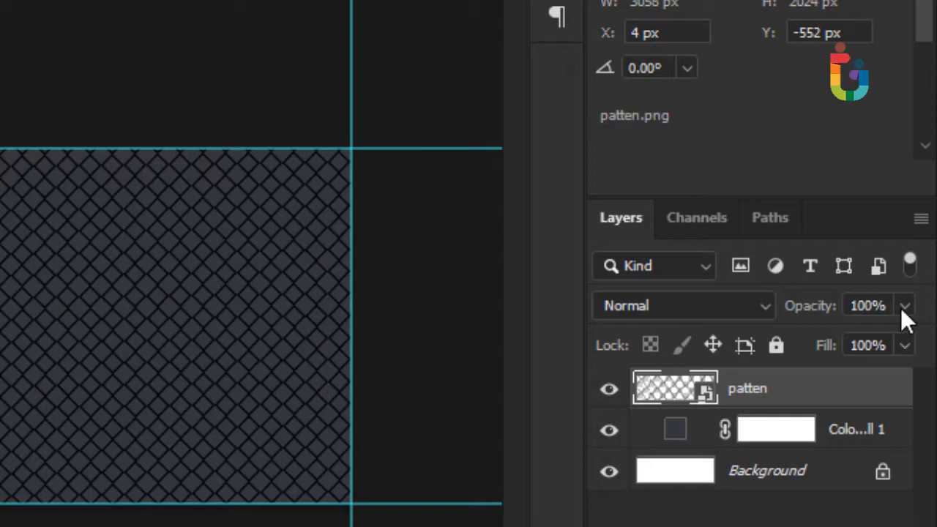
Lower the pattern layer's opacity to about 20%.
{"action": "left_click", "coordinate": [906, 311]}
{"action": "left_click_drag", "start_coordinate": [863, 345], "coordinate": [798, 369]}
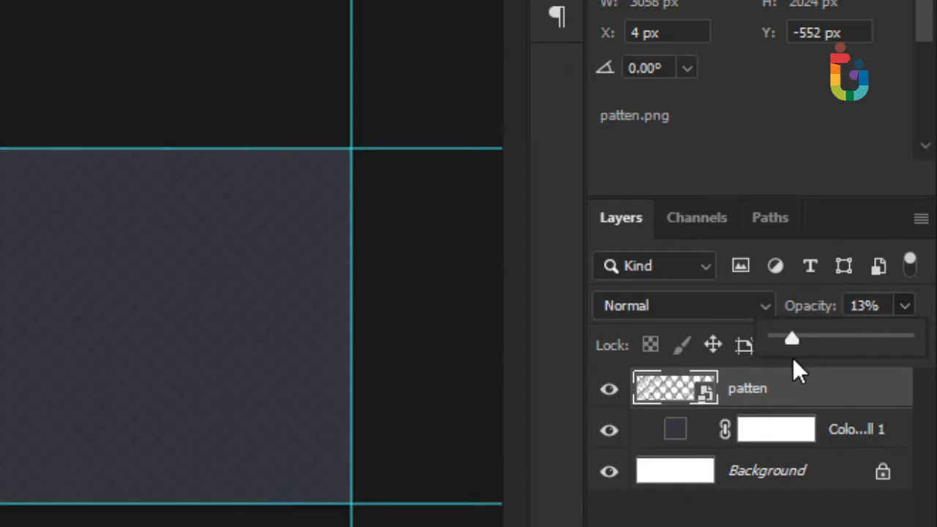
{"action": "left_click_drag", "start_coordinate": [793, 358], "coordinate": [802, 357]}
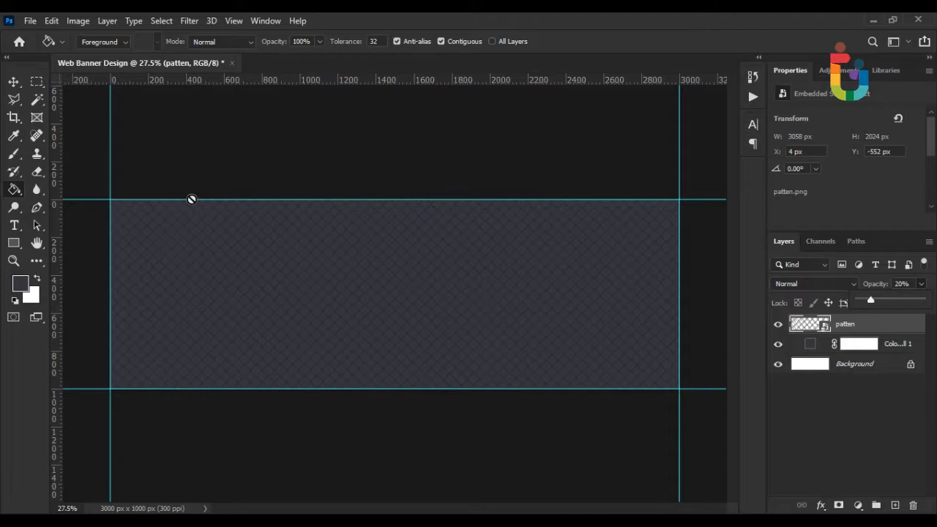
Draw a large circle over the banner's left part with the Ellipse tool.
{"action": "left_click", "coordinate": [12, 83]}
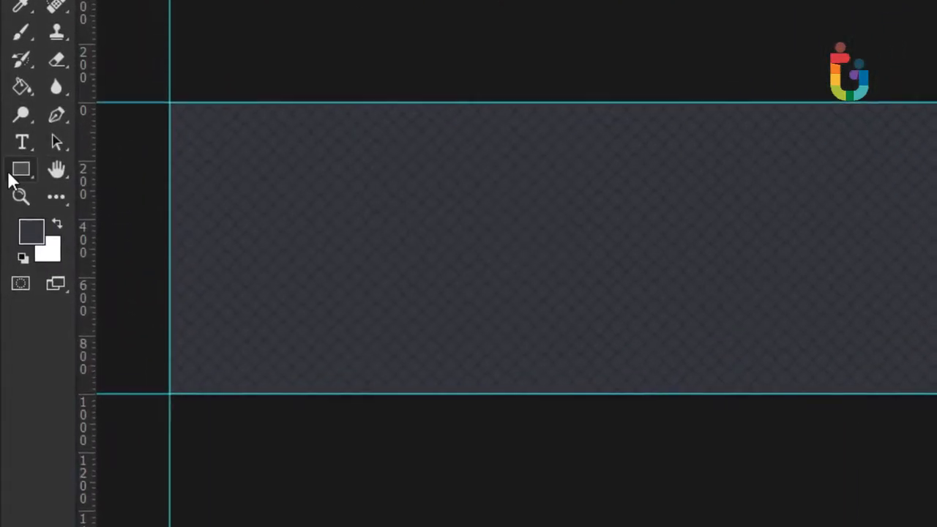
{"action": "left_click", "coordinate": [13, 243]}
{"action": "left_click", "coordinate": [82, 211]}
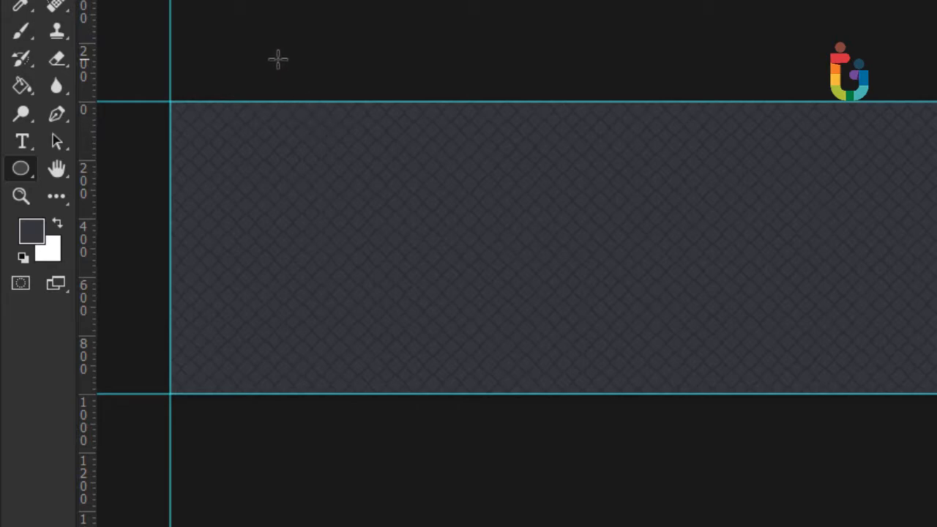
{"action": "left_click_drag", "start_coordinate": [285, 79], "coordinate": [644, 488]}
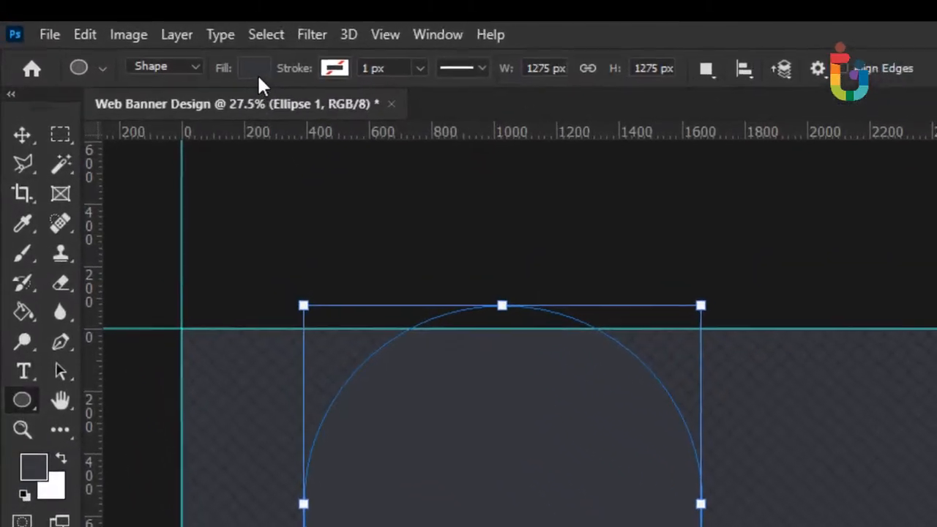
Give the circle no fill and a thick white stroke of about 100 px.
{"action": "left_click", "coordinate": [256, 70]}
{"action": "left_click", "coordinate": [129, 119]}
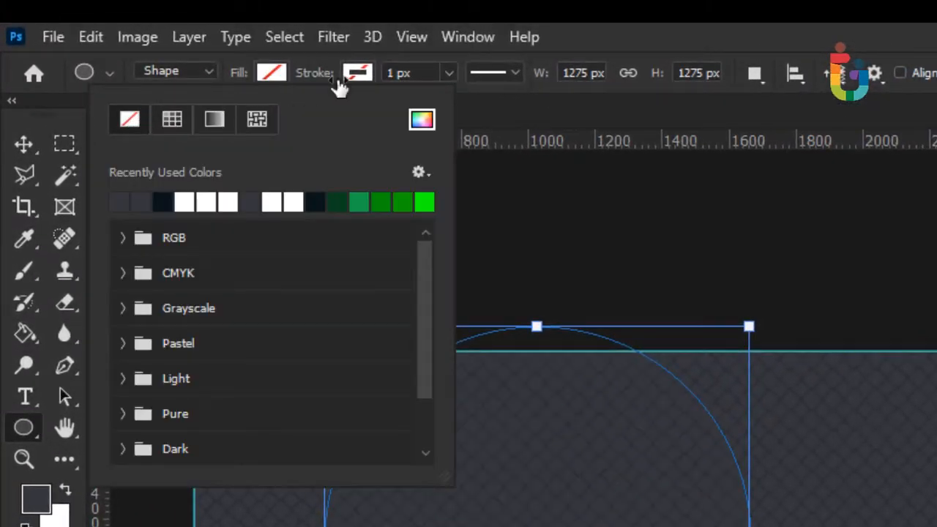
{"action": "left_click", "coordinate": [349, 74]}
{"action": "left_click", "coordinate": [349, 74]}
{"action": "left_click", "coordinate": [286, 199]}
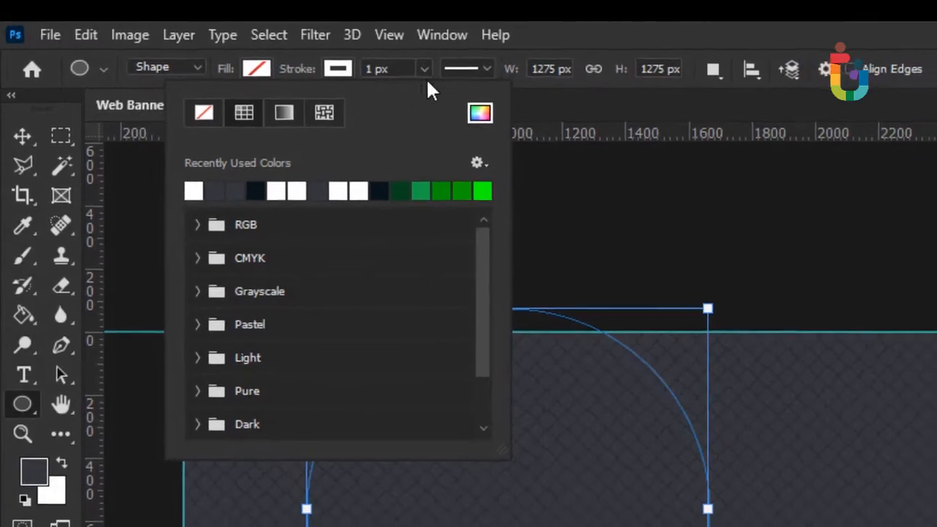
{"action": "left_click", "coordinate": [424, 70]}
{"action": "left_click_drag", "start_coordinate": [421, 96], "coordinate": [433, 94]}
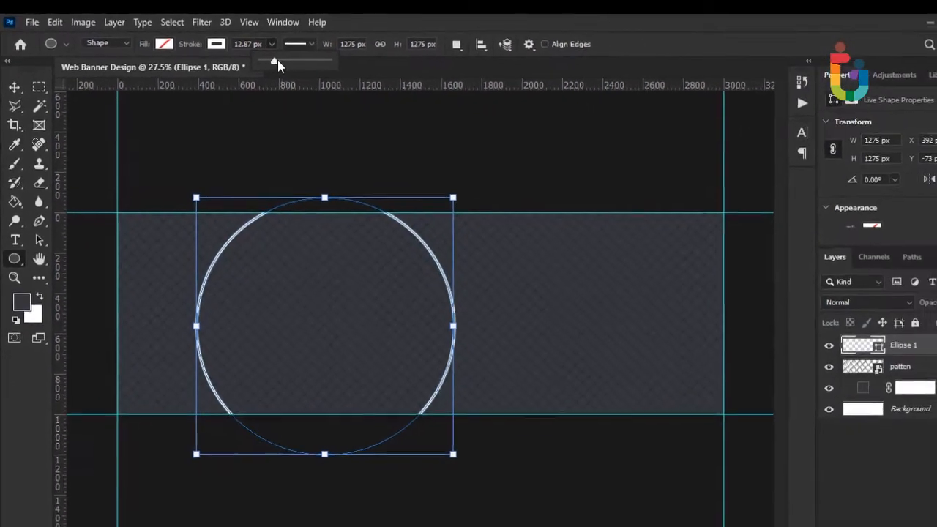
{"action": "mouse_move", "coordinate": [278, 60]}
{"action": "left_mouse_down"}
{"action": "mouse_move", "coordinate": [302, 60]}
{"action": "mouse_move", "coordinate": [281, 56]}
{"action": "left_mouse_up"}
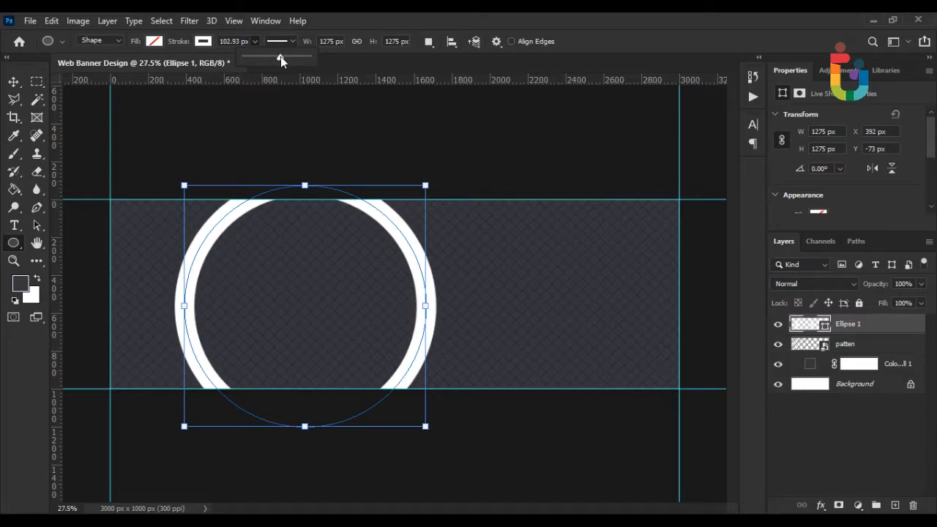
Free Transform the ring to 1727.8 px and shift it left so only an arc shows.
{"action": "left_click", "coordinate": [14, 81]}
{"action": "left_click", "coordinate": [52, 21]}
{"action": "left_click", "coordinate": [154, 320]}
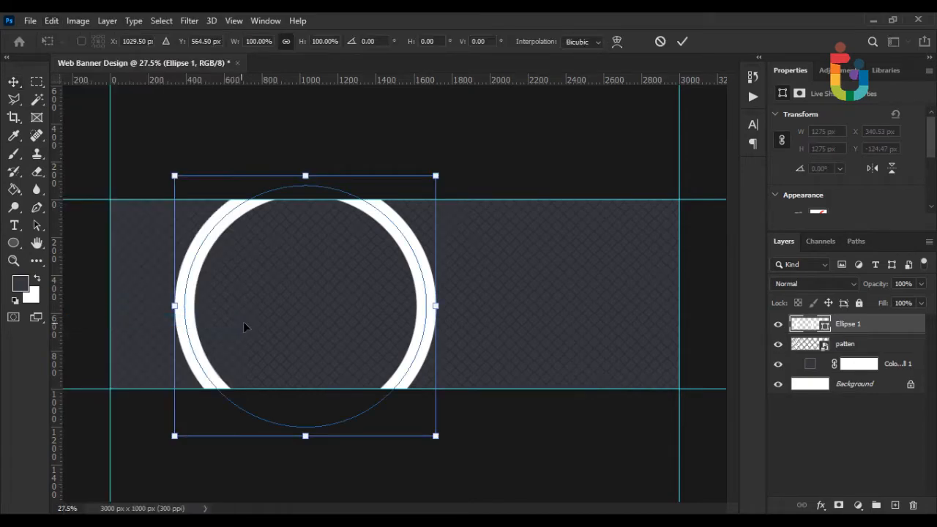
{"action": "scroll", "coordinate": [305, 231], "scroll_direction": "down", "scroll_amount": 4}
{"action": "left_click_drag", "start_coordinate": [324, 204], "coordinate": [334, 148]}
{"action": "key", "text": "ctrl+z"}
{"action": "left_click_drag", "start_coordinate": [346, 259], "coordinate": [257, 298]}
{"action": "key", "text": "Return"}
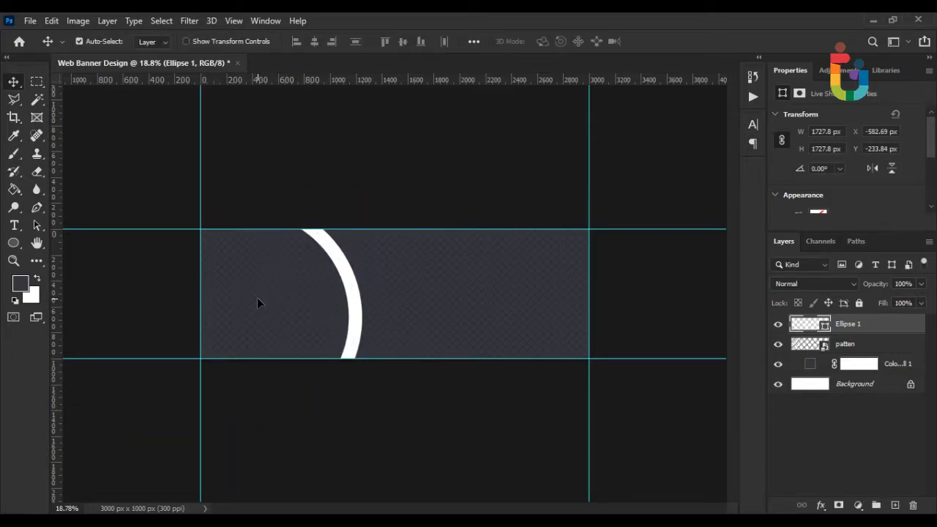
{"action": "key", "text": "ctrl+plus"}
{"action": "scroll", "coordinate": [258, 306], "scroll_direction": "up", "scroll_amount": 1}
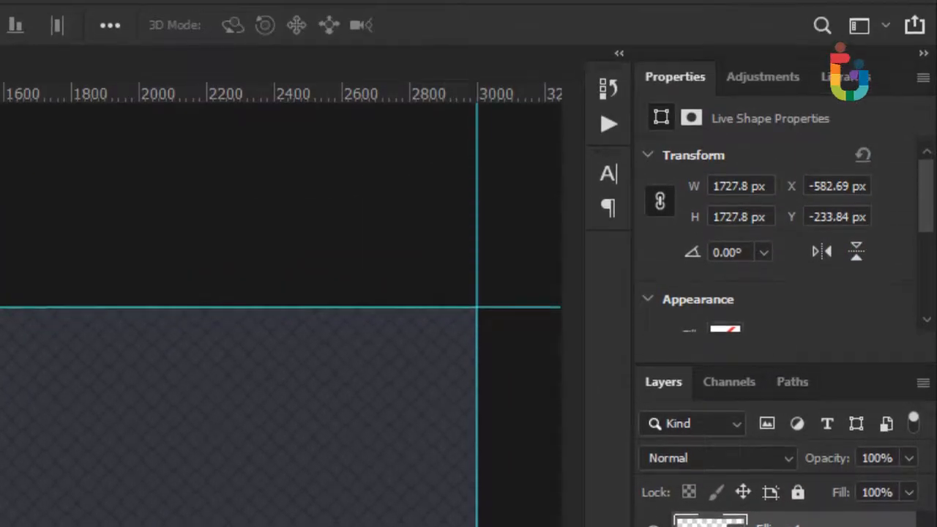
Add a Gradient Overlay to the ring from #faf3be to #c5b678.
{"action": "right_click", "coordinate": [748, 409]}
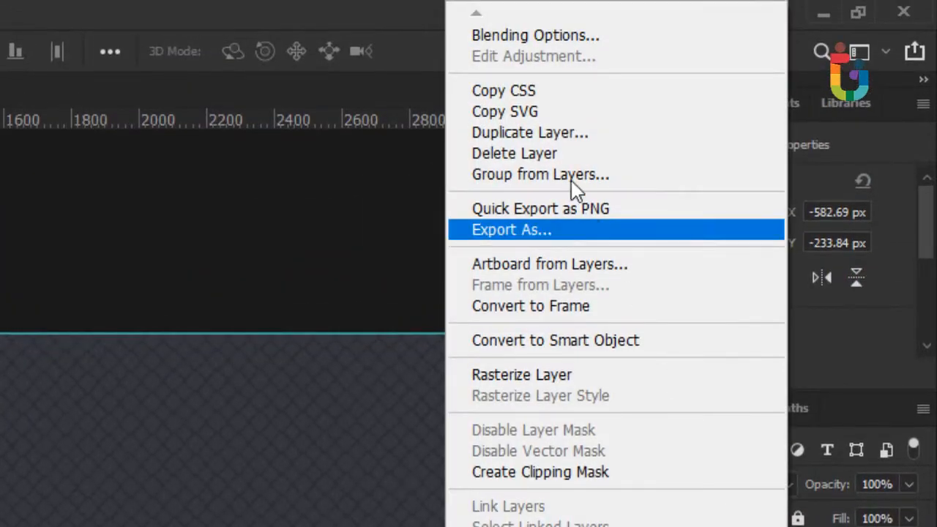
{"action": "left_click", "coordinate": [505, 37]}
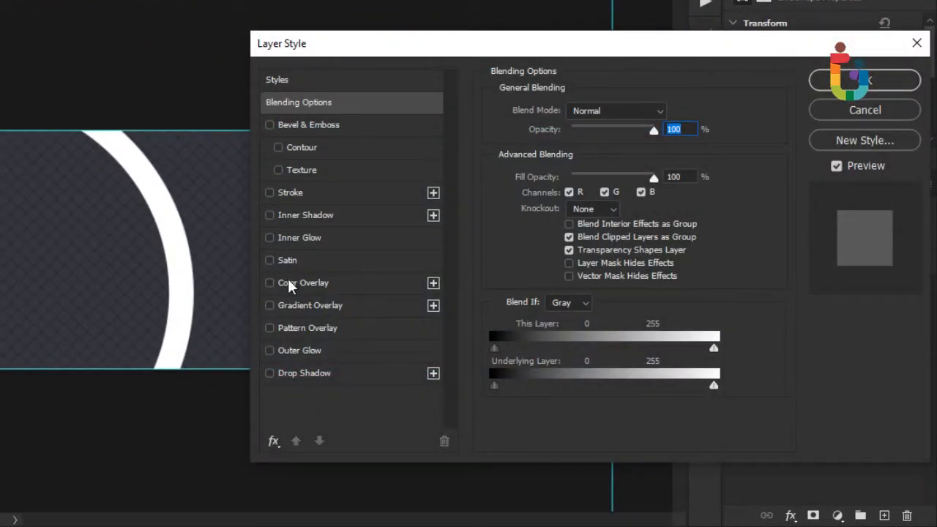
{"action": "left_click", "coordinate": [291, 311]}
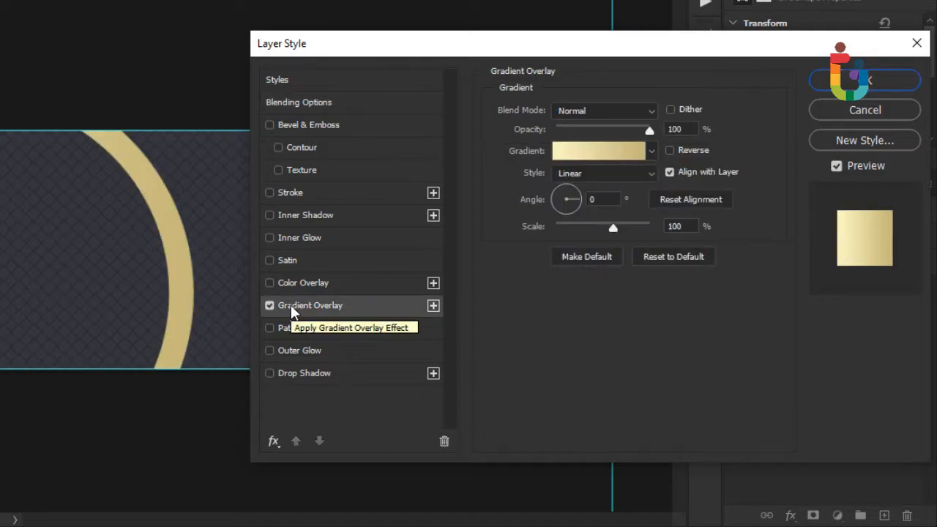
{"action": "left_click", "coordinate": [599, 152]}
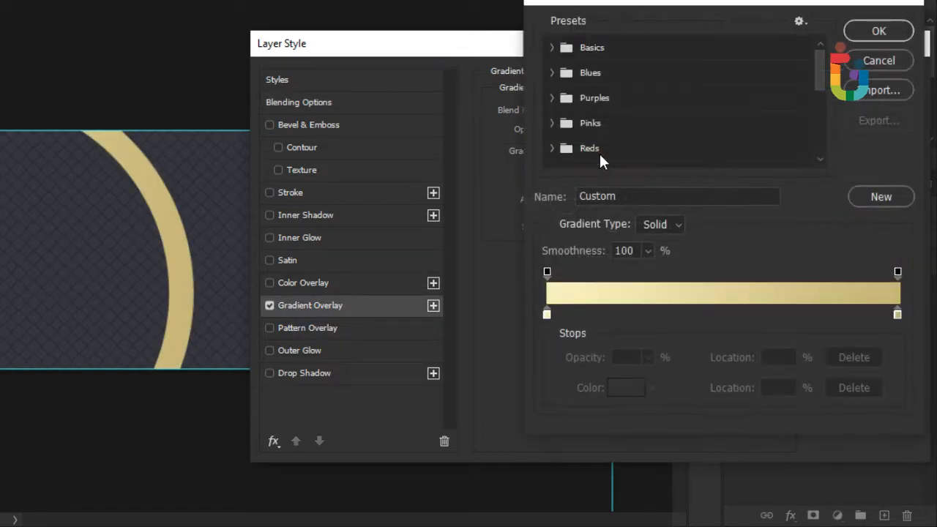
{"action": "left_click", "coordinate": [547, 315]}
{"action": "left_click", "coordinate": [626, 388]}
{"action": "left_click_drag", "start_coordinate": [752, 296], "coordinate": [687, 295]}
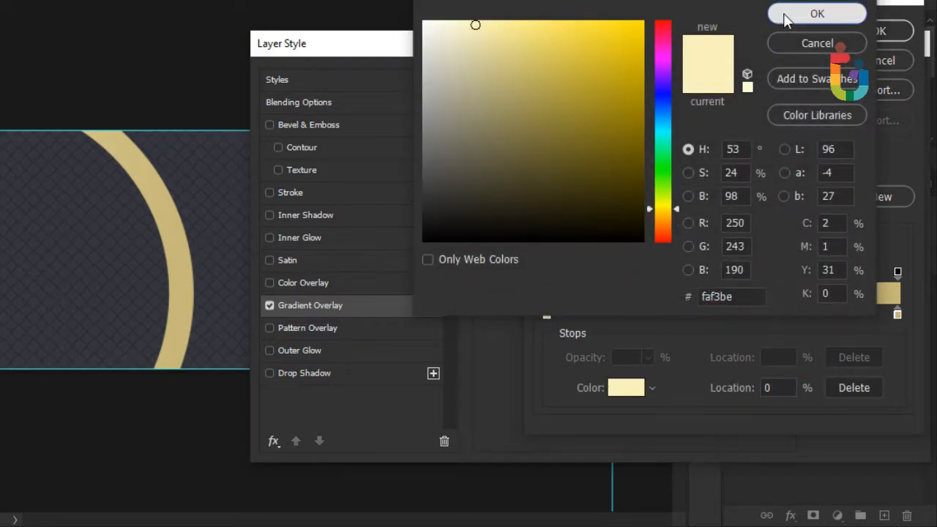
{"action": "left_click", "coordinate": [786, 16]}
{"action": "left_click", "coordinate": [898, 315]}
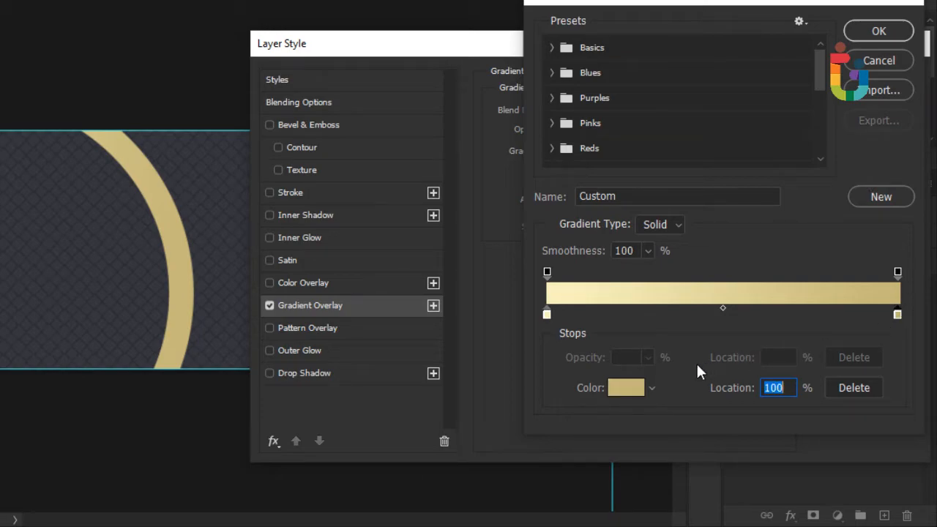
{"action": "left_click", "coordinate": [628, 388]}
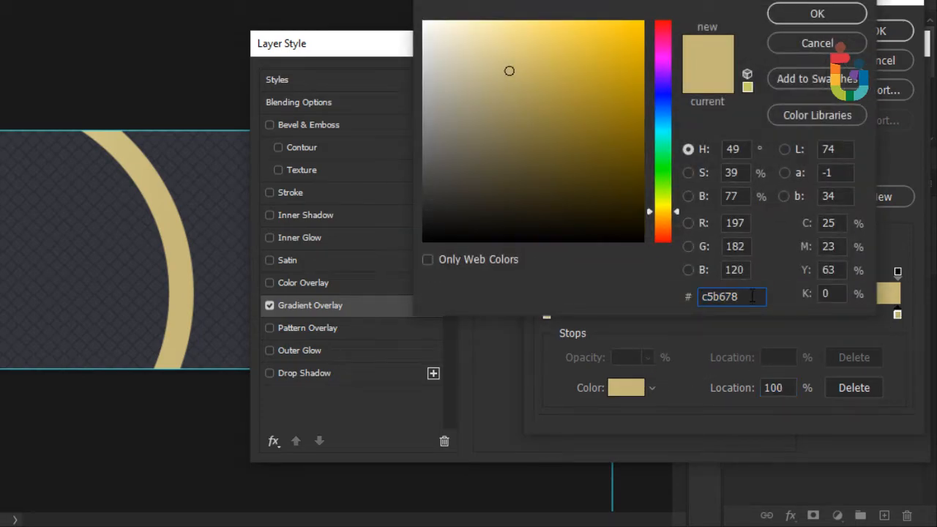
{"action": "left_click", "coordinate": [813, 14]}
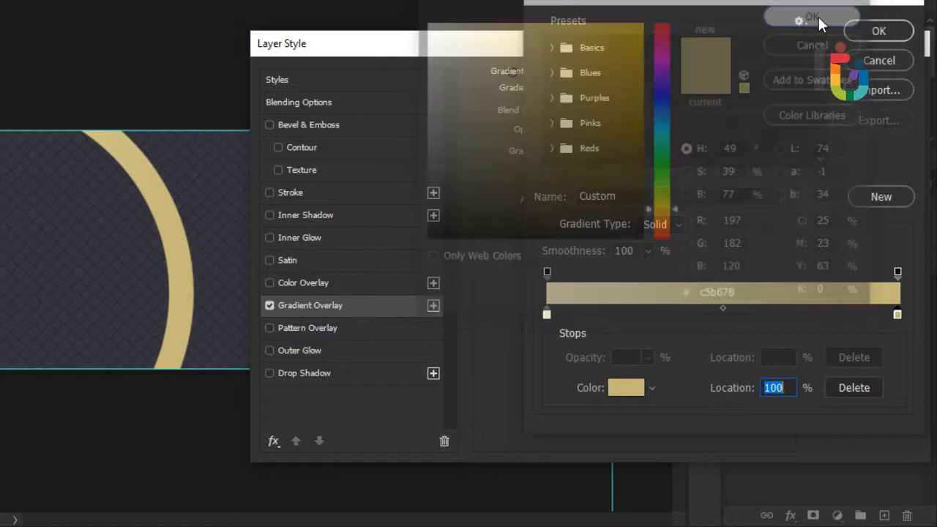
{"action": "left_click", "coordinate": [871, 31]}
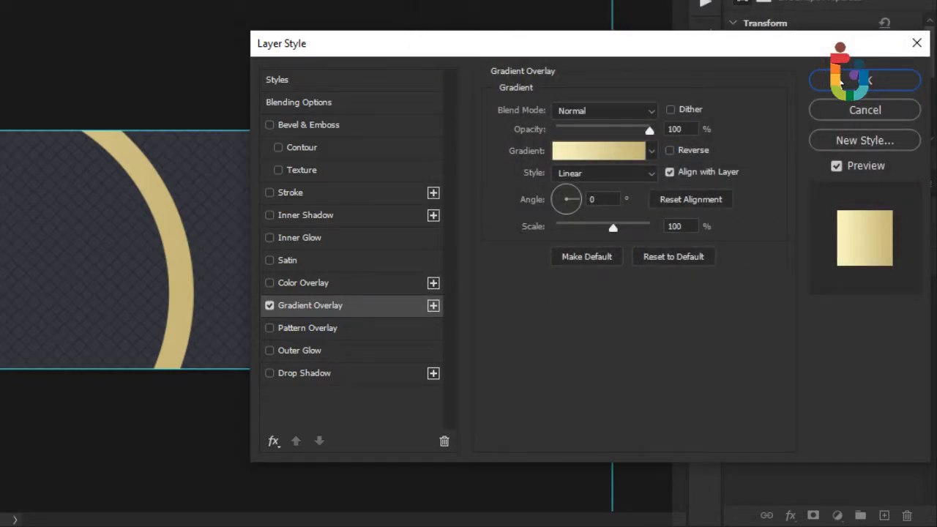
Add a Chisel Hard Bevel & Emboss and apply the ring's layer styles.
{"action": "left_click", "coordinate": [290, 125]}
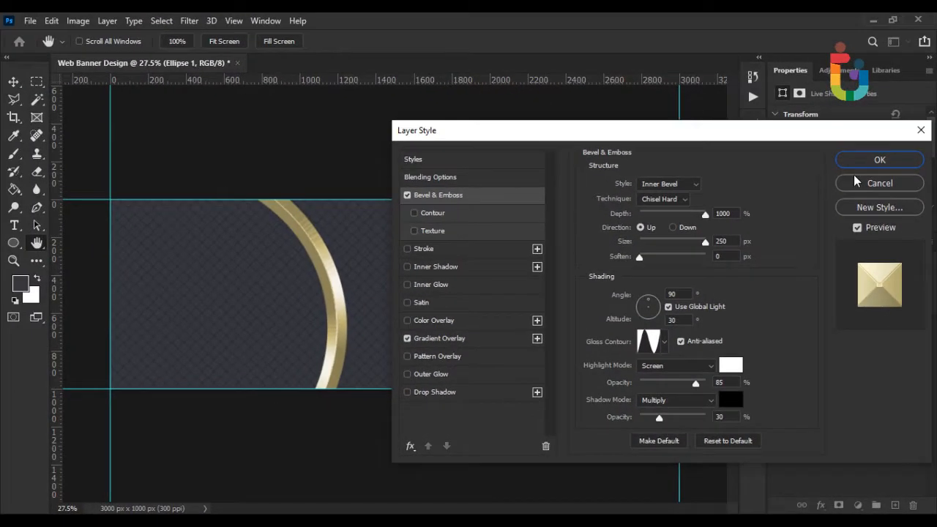
{"action": "left_click", "coordinate": [874, 159]}
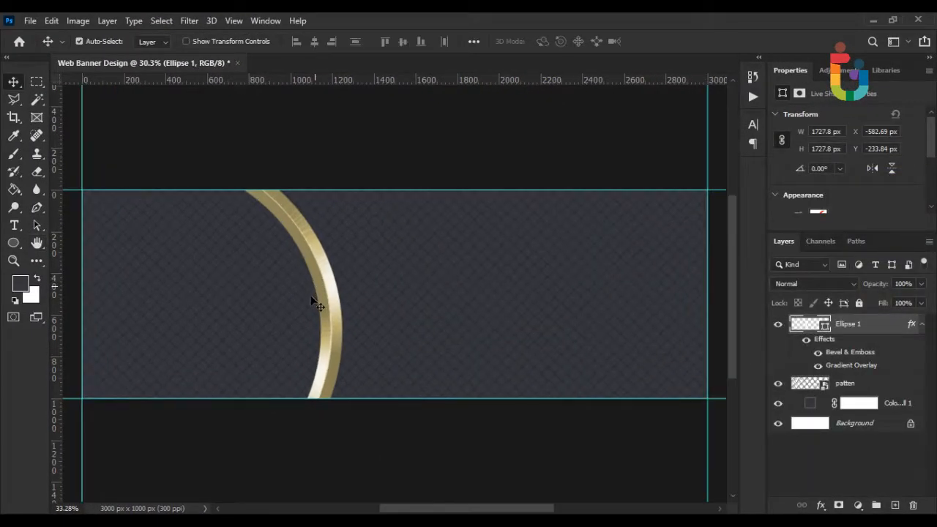
{"action": "scroll", "coordinate": [311, 300], "scroll_direction": "up", "scroll_amount": 2}
{"action": "left_click_drag", "start_coordinate": [312, 317], "coordinate": [392, 314]}
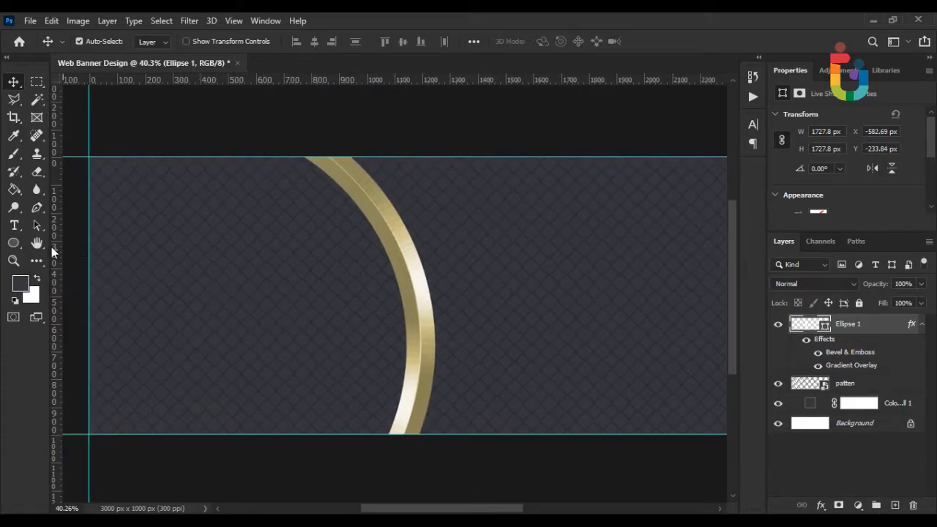
Select the area inside the gold ring with the Polygonal Lasso.
{"action": "right_click", "coordinate": [856, 388]}
{"action": "left_click", "coordinate": [432, 270]}
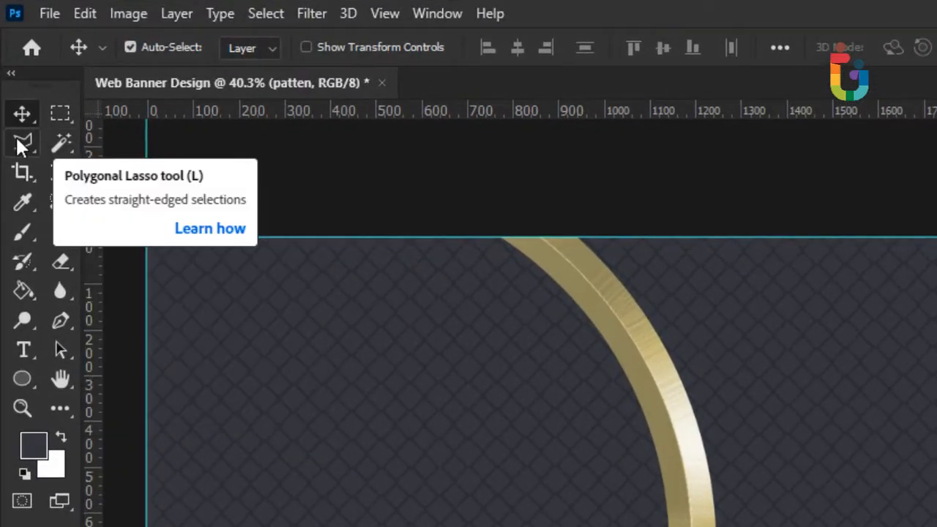
{"action": "right_click", "coordinate": [18, 142]}
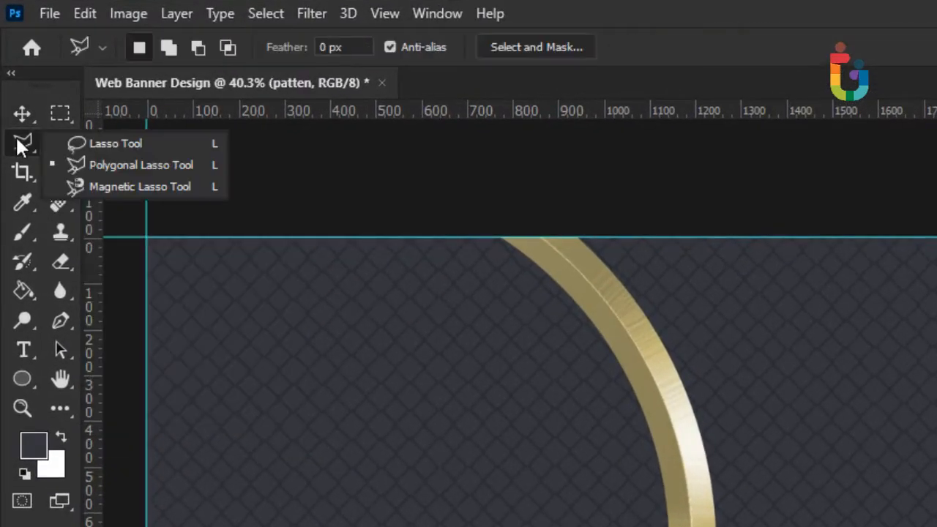
{"action": "left_click", "coordinate": [95, 162]}
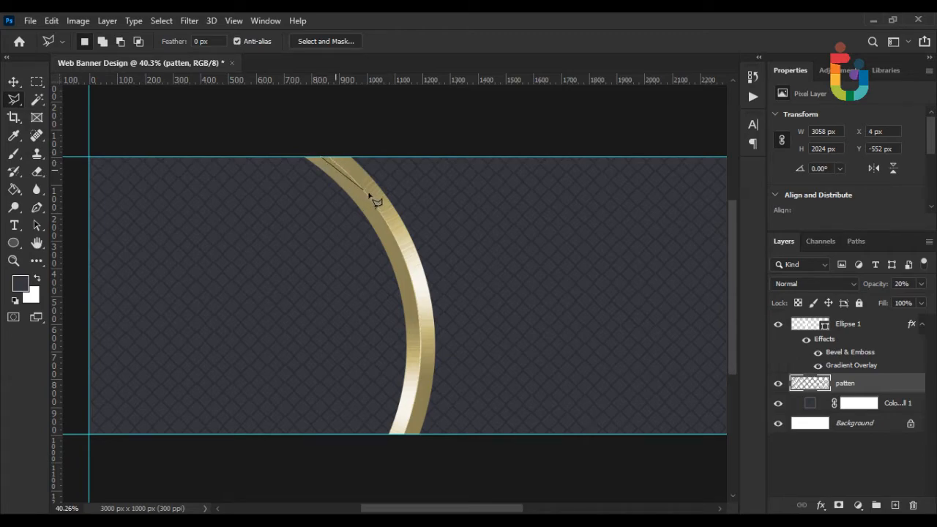
{"action": "left_click", "coordinate": [375, 206]}
{"action": "left_click", "coordinate": [417, 305]}
{"action": "left_click", "coordinate": [395, 452]}
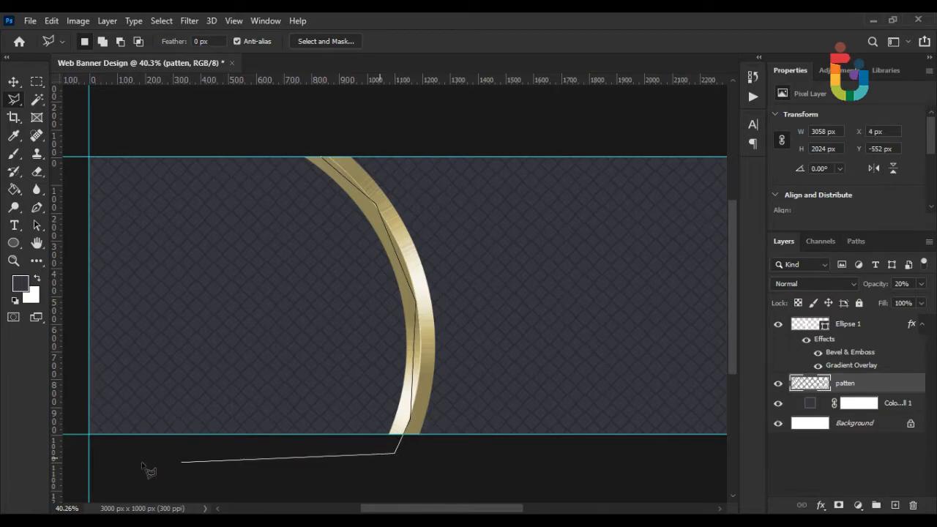
{"action": "left_click", "coordinate": [89, 457]}
{"action": "left_click", "coordinate": [68, 412]}
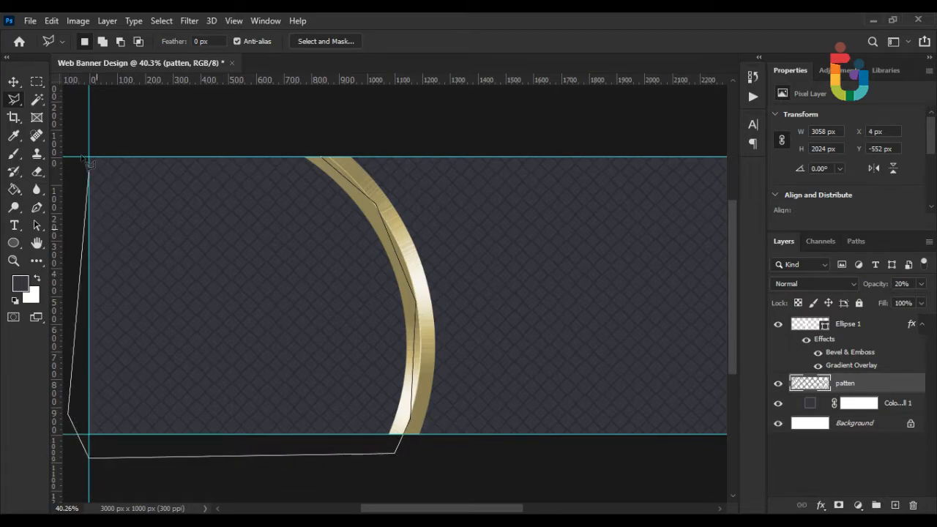
{"action": "left_click", "coordinate": [65, 138]}
{"action": "left_click", "coordinate": [222, 136]}
{"action": "left_click", "coordinate": [320, 158]}
{"action": "scroll", "coordinate": [339, 264], "scroll_direction": "down", "scroll_amount": 1}
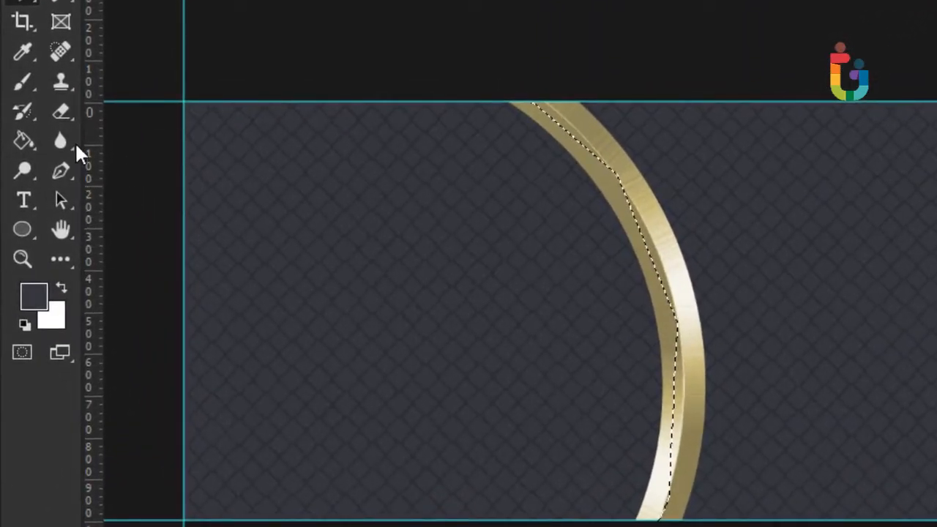
Erase the diamond pattern within the selection using the Eraser Tool.
{"action": "right_click", "coordinate": [60, 109]}
{"action": "left_click", "coordinate": [138, 119]}
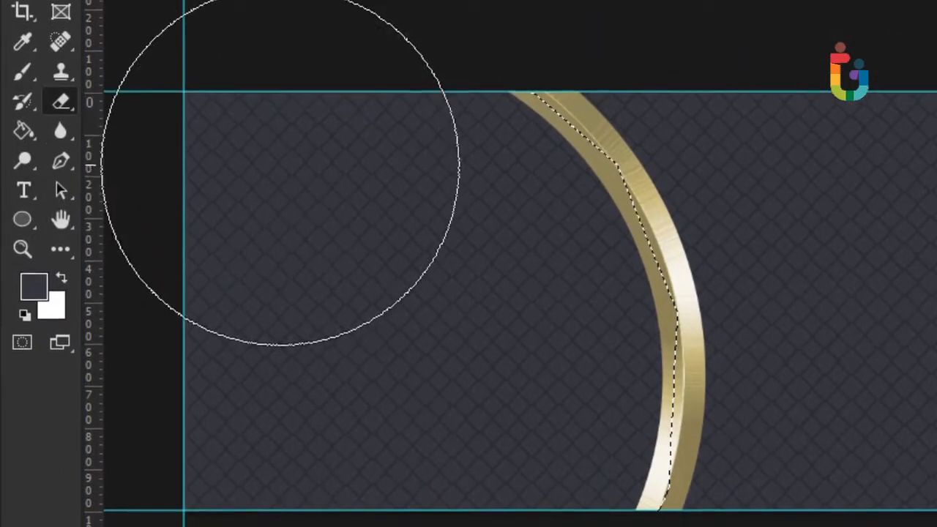
{"action": "mouse_move", "coordinate": [314, 210]}
{"action": "left_mouse_down"}
{"action": "mouse_move", "coordinate": [445, 195]}
{"action": "mouse_move", "coordinate": [541, 248]}
{"action": "mouse_move", "coordinate": [582, 184]}
{"action": "mouse_move", "coordinate": [600, 397]}
{"action": "mouse_move", "coordinate": [184, 418]}
{"action": "mouse_move", "coordinate": [201, 344]}
{"action": "left_mouse_up"}
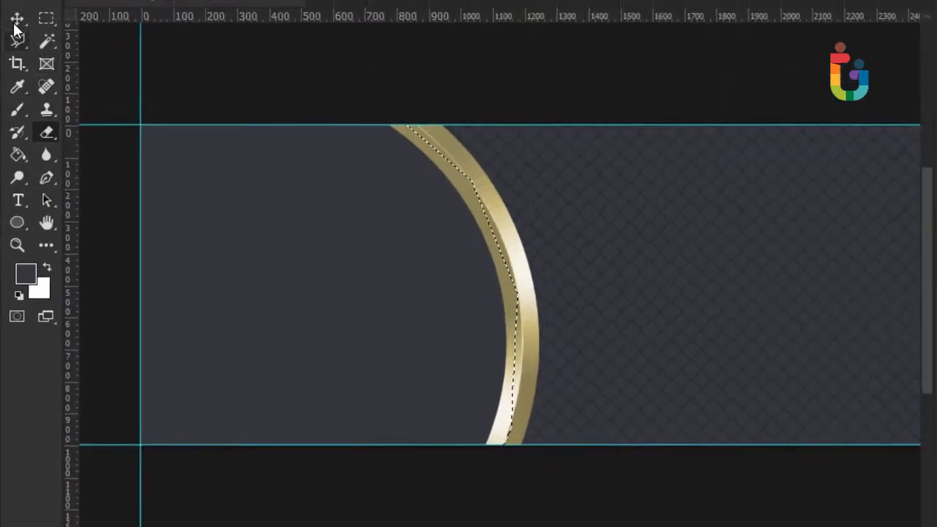
{"action": "left_click", "coordinate": [15, 26]}
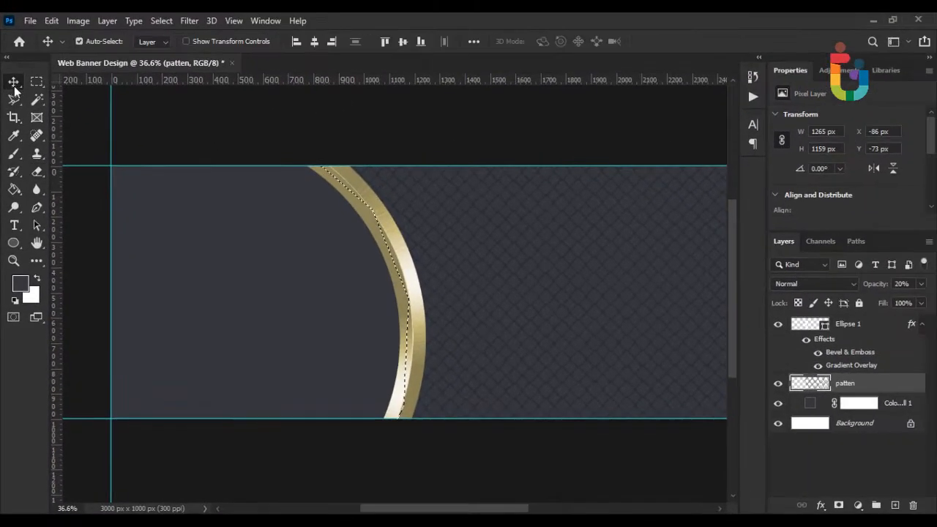
Target Color Fill 1's mask and clear the selection with Ctrl+D.
{"action": "left_click", "coordinate": [872, 403]}
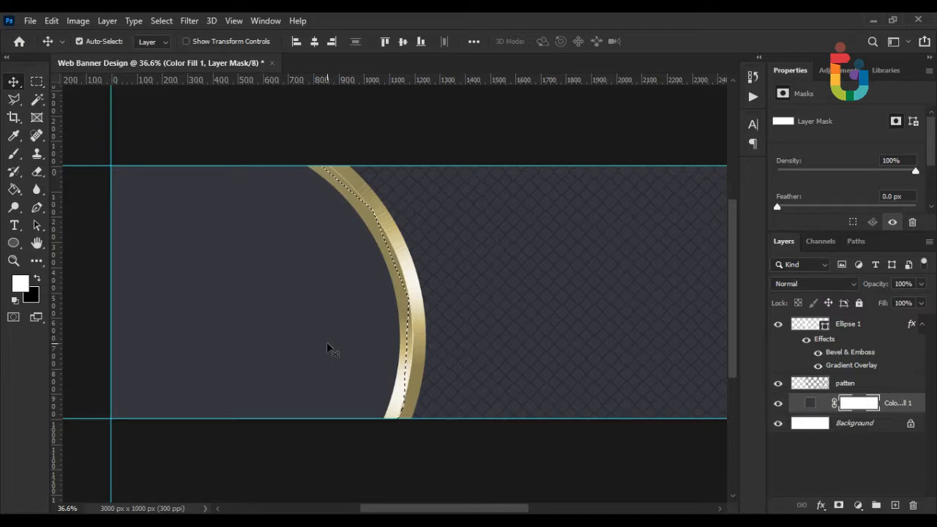
{"action": "key", "text": "ctrl+2"}
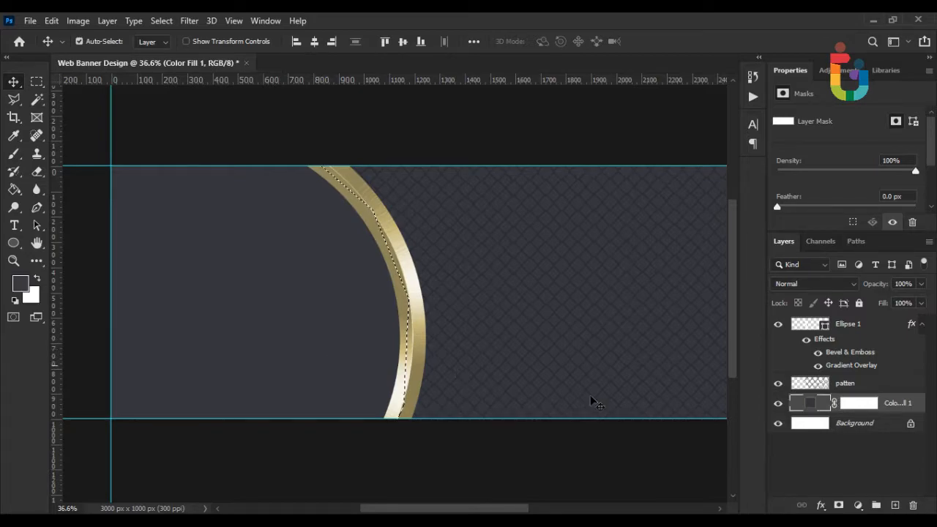
{"action": "left_click", "coordinate": [865, 411]}
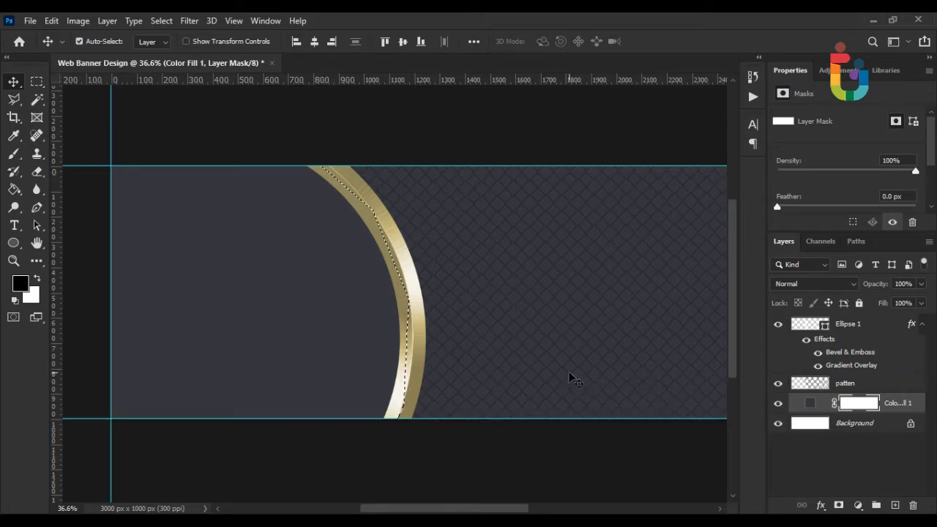
{"action": "key", "text": "ctrl+d"}
{"action": "scroll", "coordinate": [570, 376], "scroll_direction": "left", "scroll_amount": 1}
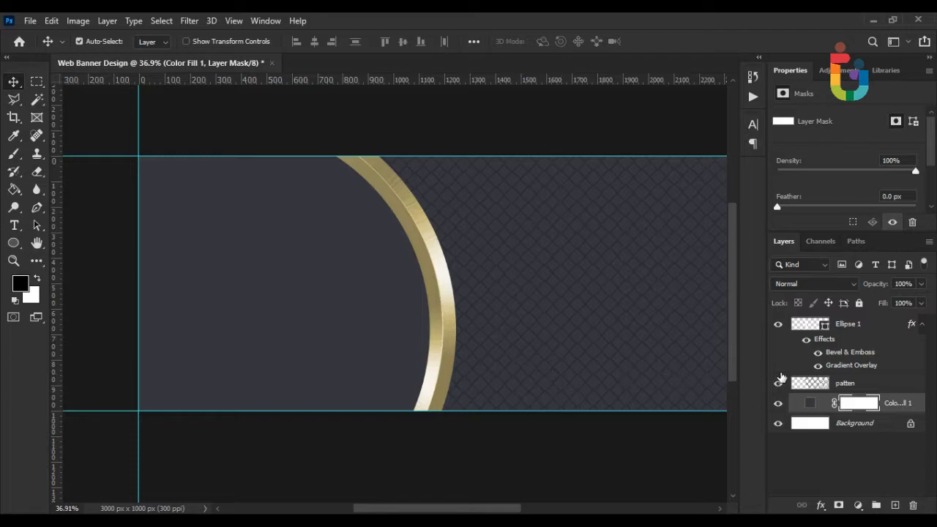
Reselect the Color Fill 1 layer and bring up the File menu.
{"action": "left_click", "coordinate": [909, 407]}
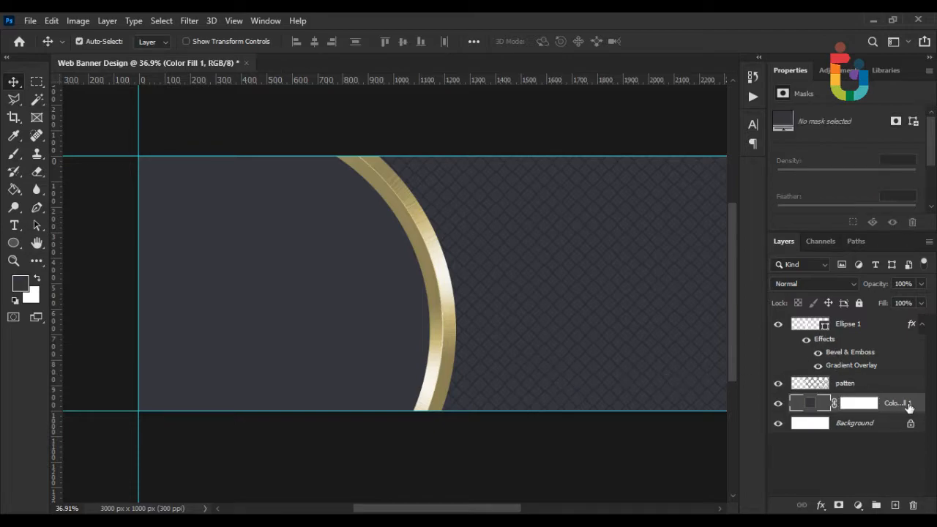
{"action": "right_click", "coordinate": [907, 406]}
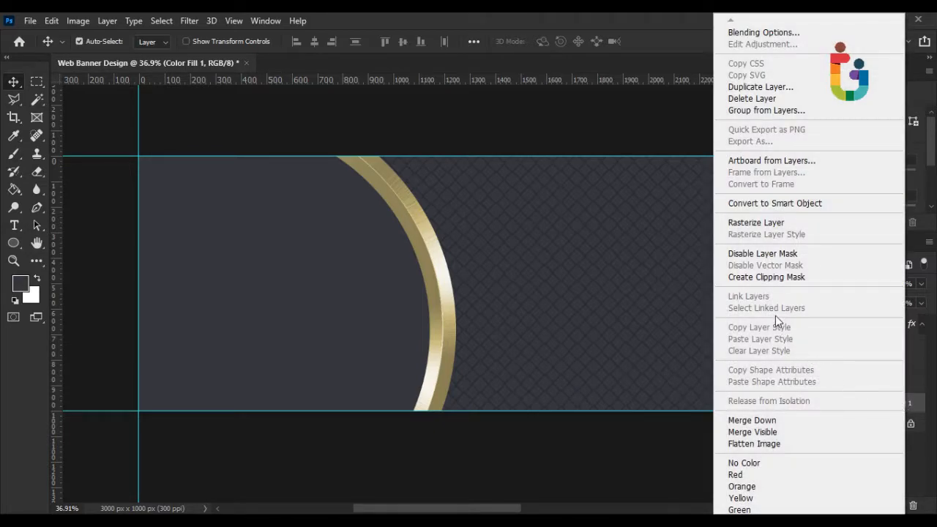
{"action": "left_click", "coordinate": [919, 401]}
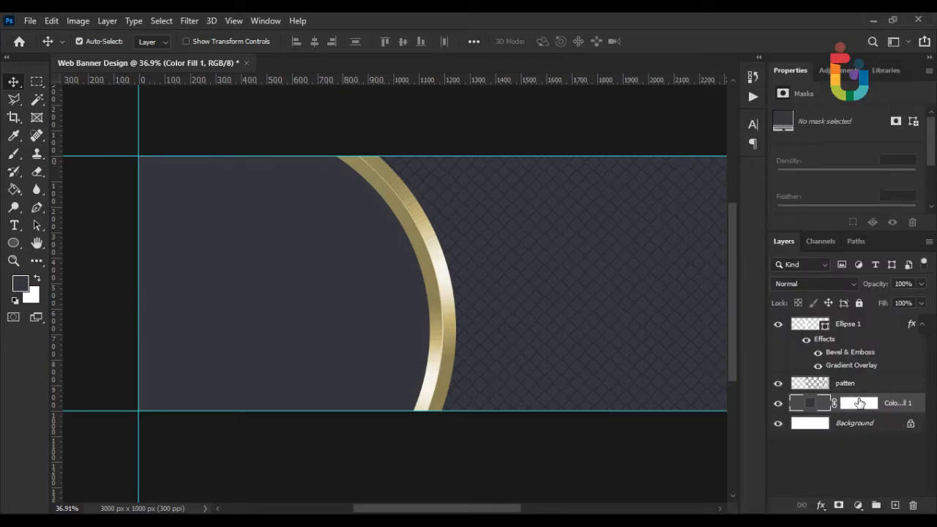
{"action": "scroll", "coordinate": [388, 296], "scroll_direction": "down", "scroll_amount": 1}
{"action": "scroll", "coordinate": [342, 289], "scroll_direction": "up", "scroll_amount": 1}
{"action": "left_click", "coordinate": [30, 21]}
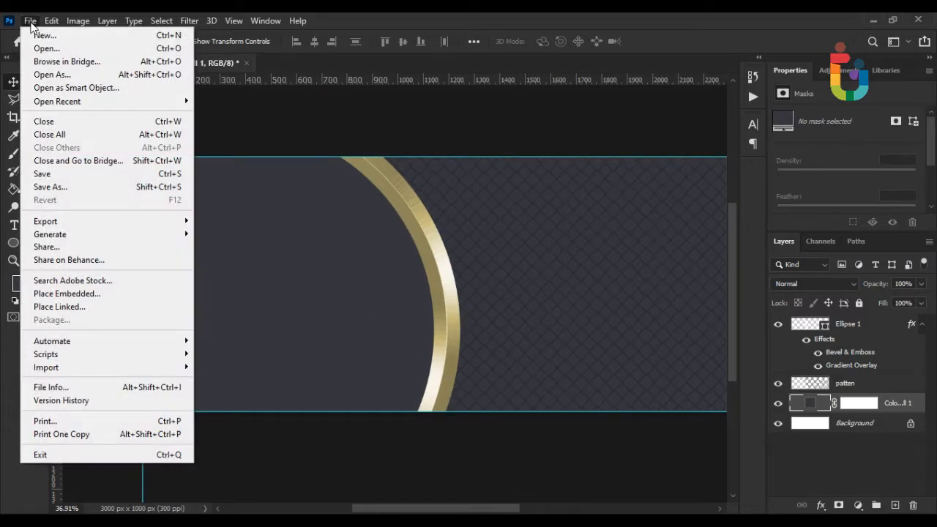
Embed the GbptxC model photo, move it left, and flip it horizontally.
{"action": "left_click", "coordinate": [79, 296]}
{"action": "double_click", "coordinate": [267, 145]}
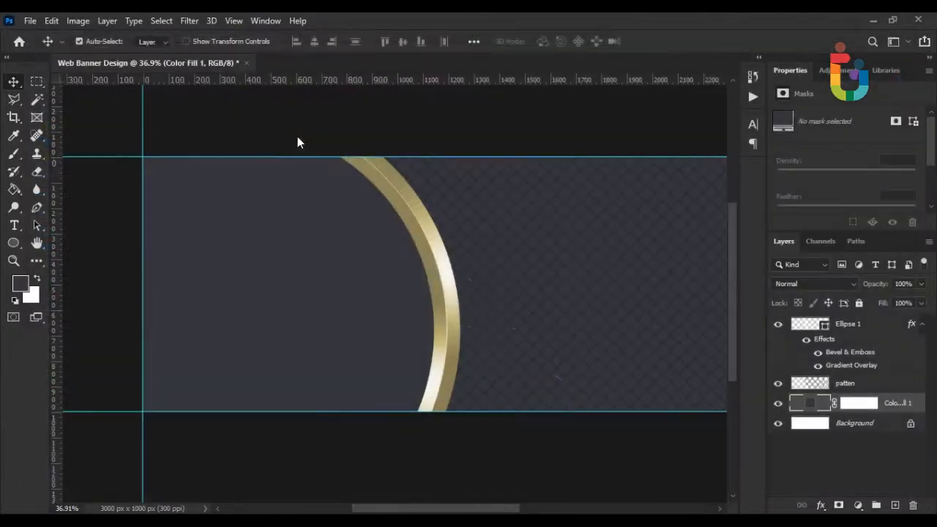
{"action": "left_click_drag", "start_coordinate": [483, 262], "coordinate": [324, 256]}
{"action": "right_click", "coordinate": [324, 255]}
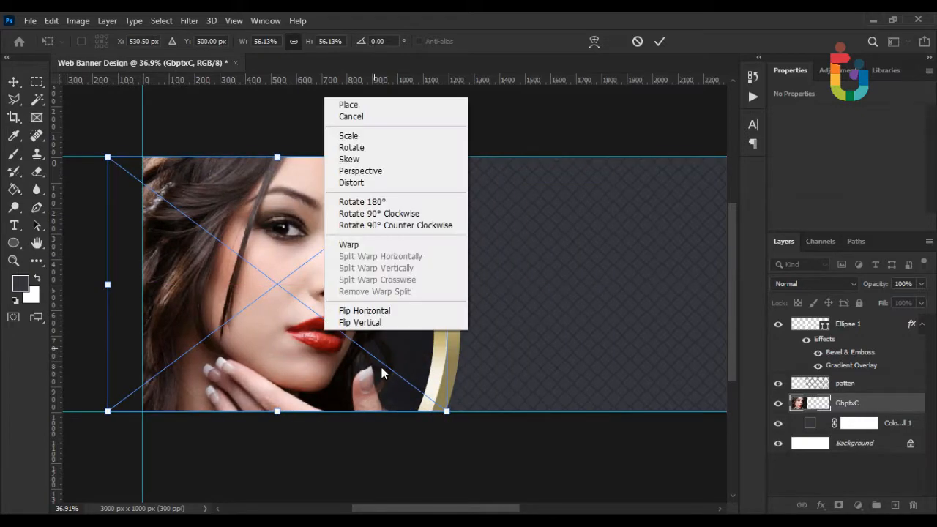
{"action": "left_click", "coordinate": [376, 311]}
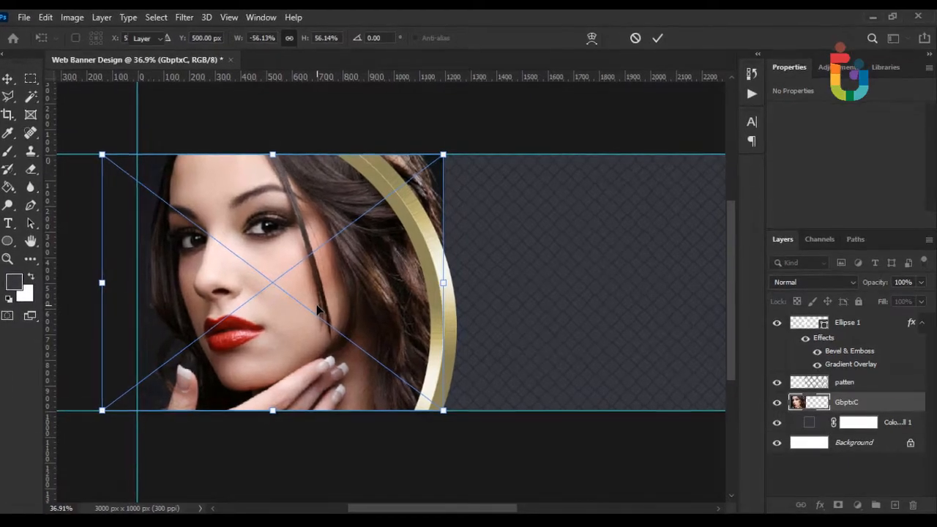
{"action": "key", "text": "Return"}
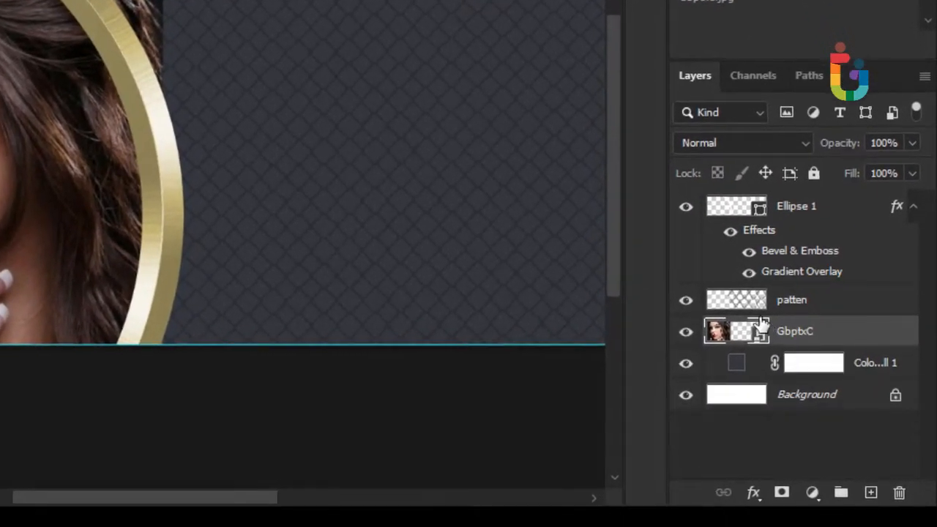
Load Ellipse 1 as a selection and add it as the GbptxC photo's layer mask.
{"action": "left_click", "coordinate": [748, 223], "text": "ctrl"}
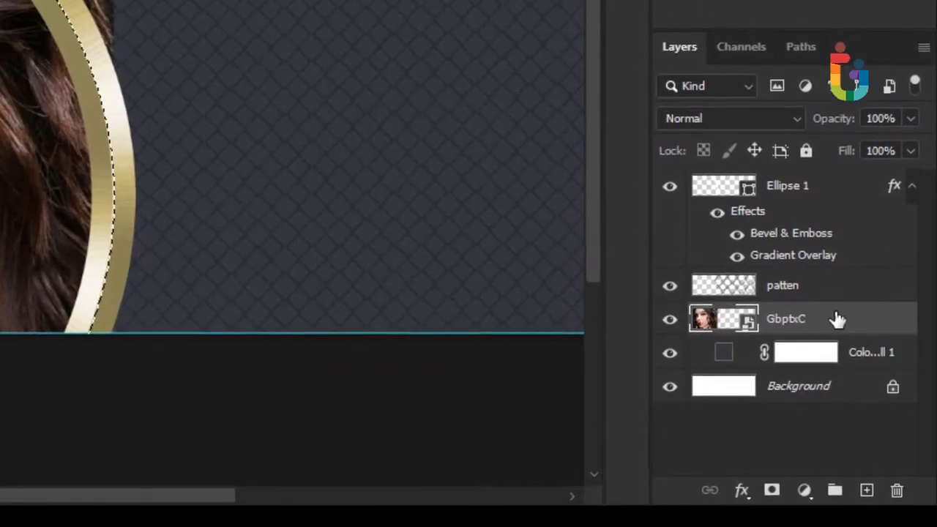
{"action": "left_click", "coordinate": [769, 490]}
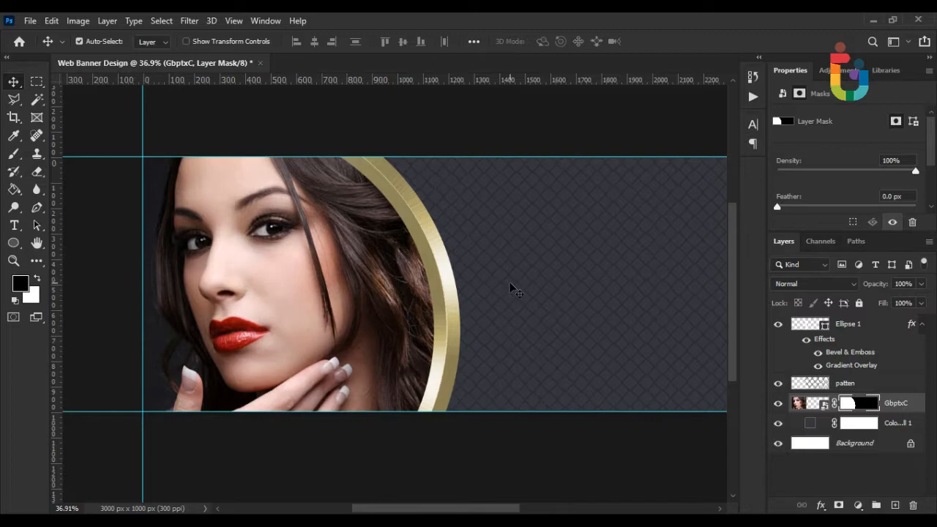
{"action": "scroll", "coordinate": [516, 289], "scroll_direction": "down", "scroll_amount": 1}
{"action": "scroll", "coordinate": [510, 286], "scroll_direction": "up", "scroll_amount": 1}
{"action": "scroll", "coordinate": [510, 287], "scroll_direction": "down", "scroll_amount": 1}
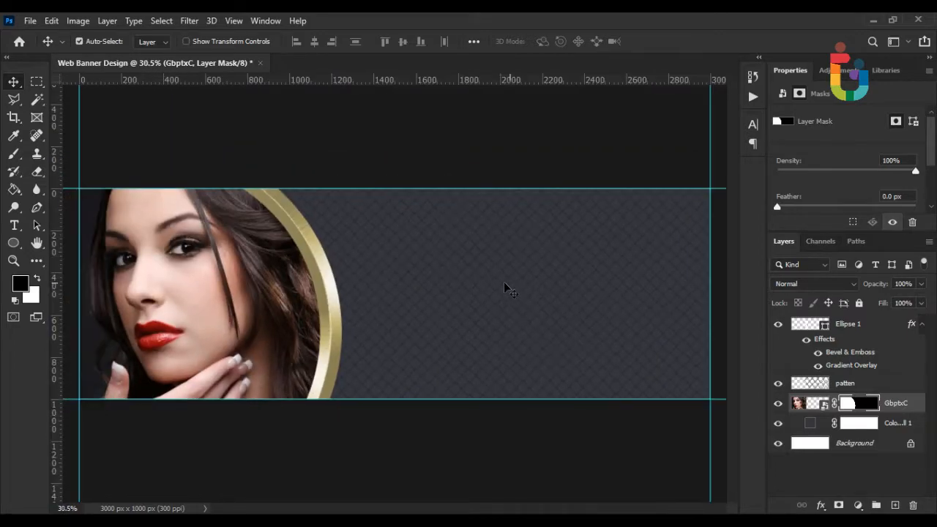
{"action": "scroll", "coordinate": [408, 288], "scroll_direction": "up", "scroll_amount": 3}
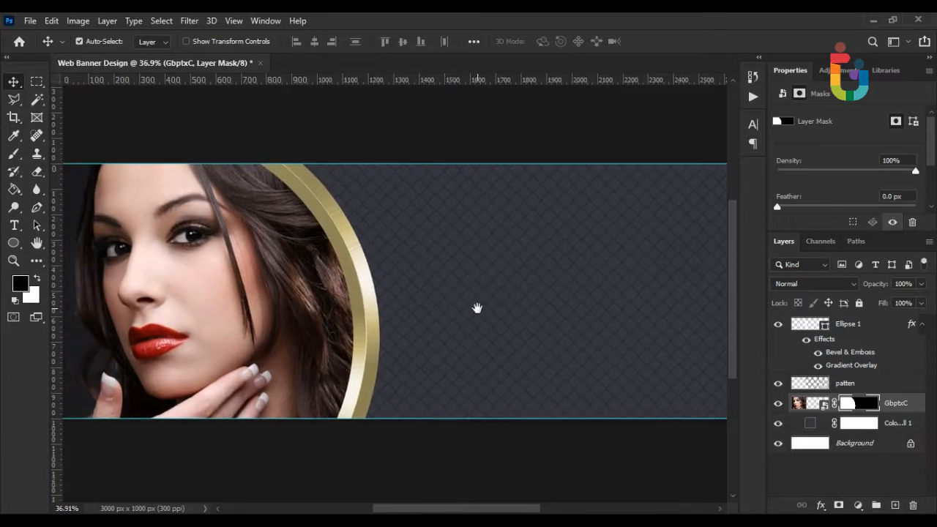
{"action": "scroll", "coordinate": [487, 320], "scroll_direction": "down", "scroll_amount": 1}
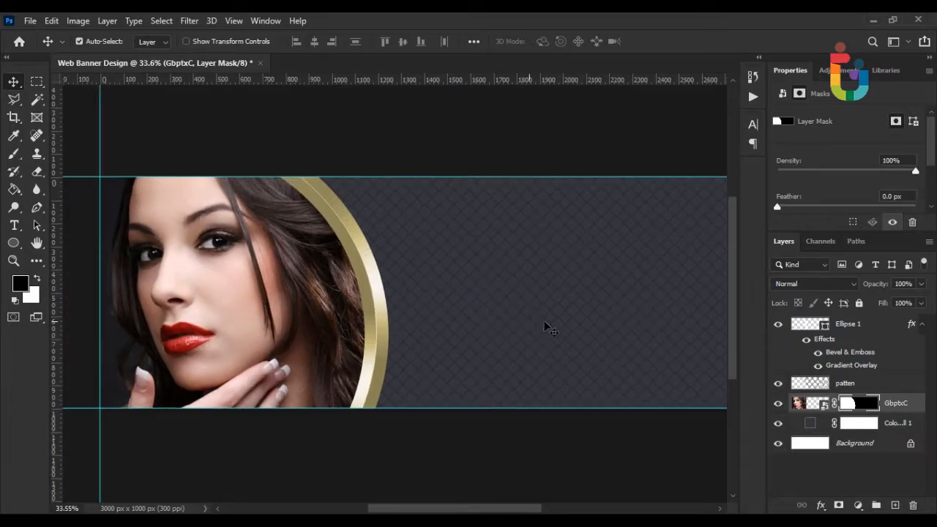
Draw a white 1831 × 311 px rectangle at the bottom right, placed just under Ellipse 1.
{"action": "left_click", "coordinate": [14, 244]}
{"action": "right_click", "coordinate": [22, 248]}
{"action": "left_click", "coordinate": [70, 243]}
{"action": "scroll", "coordinate": [402, 324], "scroll_direction": "down", "scroll_amount": 2}
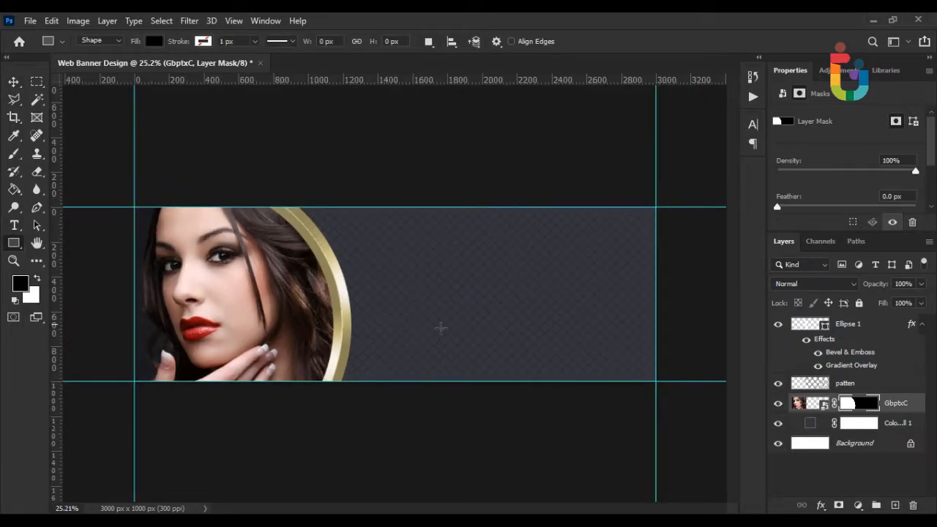
{"action": "scroll", "coordinate": [449, 350], "scroll_direction": "up", "scroll_amount": 1}
{"action": "left_click", "coordinate": [37, 278]}
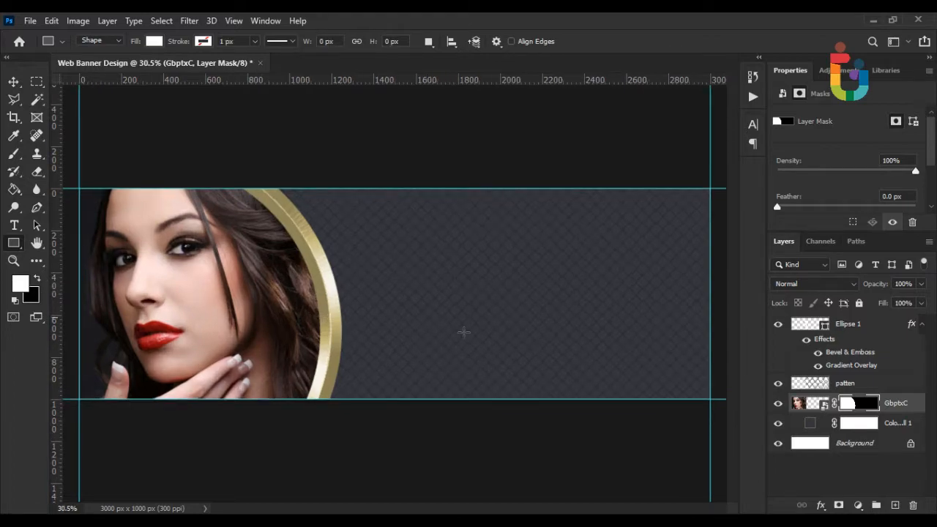
{"action": "left_click_drag", "start_coordinate": [713, 340], "coordinate": [324, 405]}
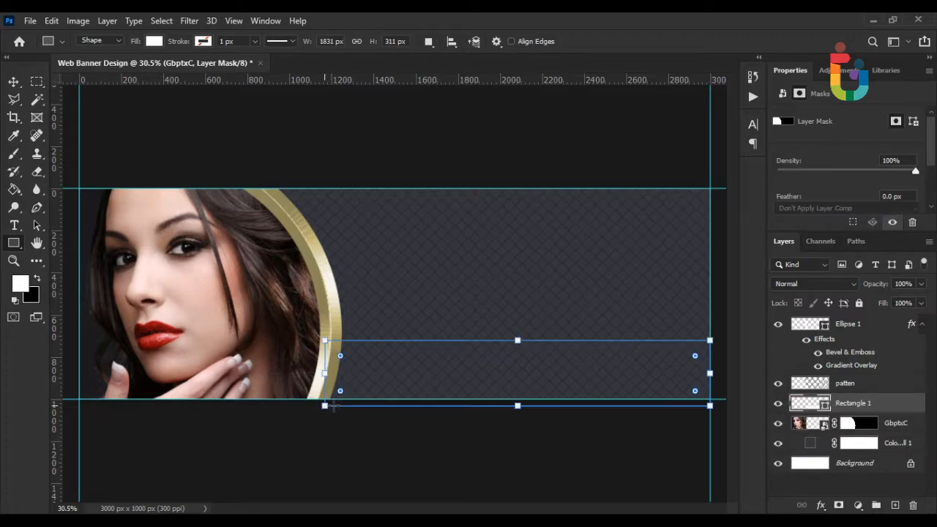
{"action": "left_click_drag", "start_coordinate": [849, 404], "coordinate": [842, 374]}
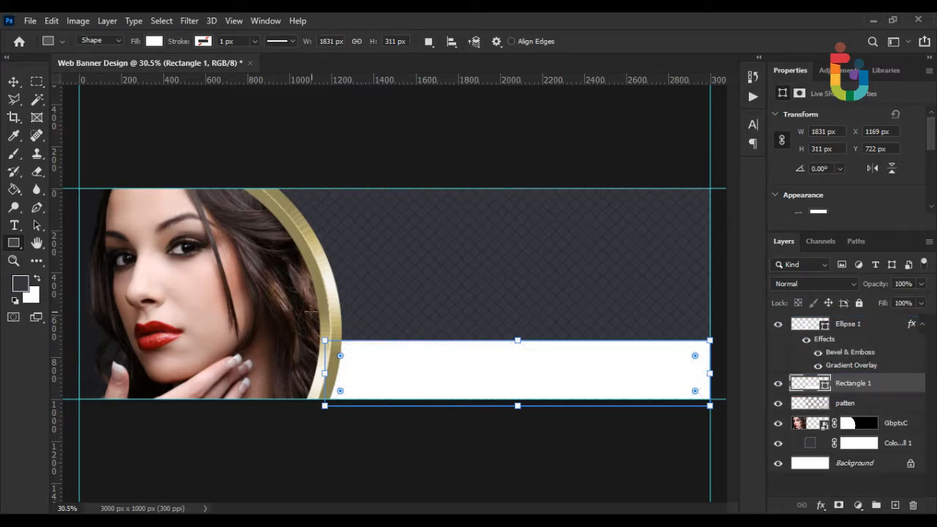
{"action": "left_click", "coordinate": [13, 82]}
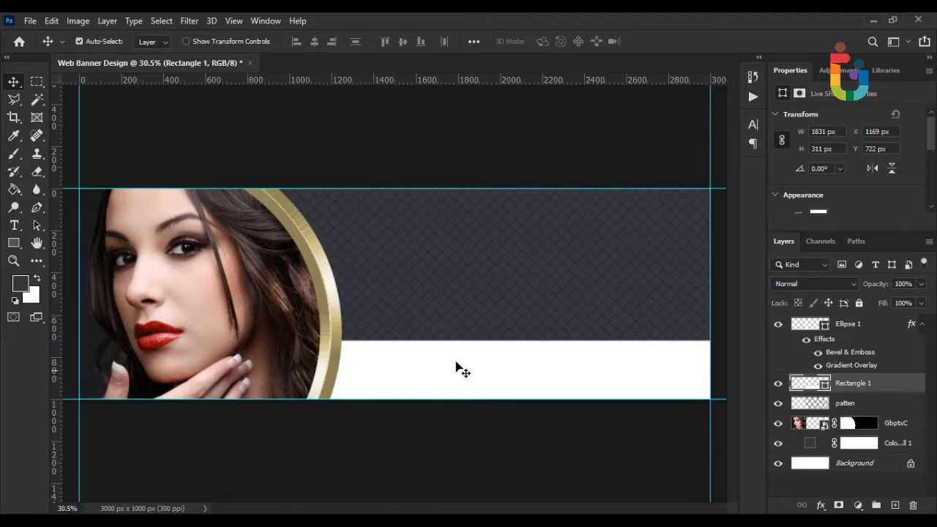
Type the headline 'BEAUTY WEB BANNER' in the dark area above the strip.
{"action": "scroll", "coordinate": [454, 308], "scroll_direction": "up", "scroll_amount": 1}
{"action": "left_click_drag", "start_coordinate": [458, 290], "coordinate": [329, 304]}
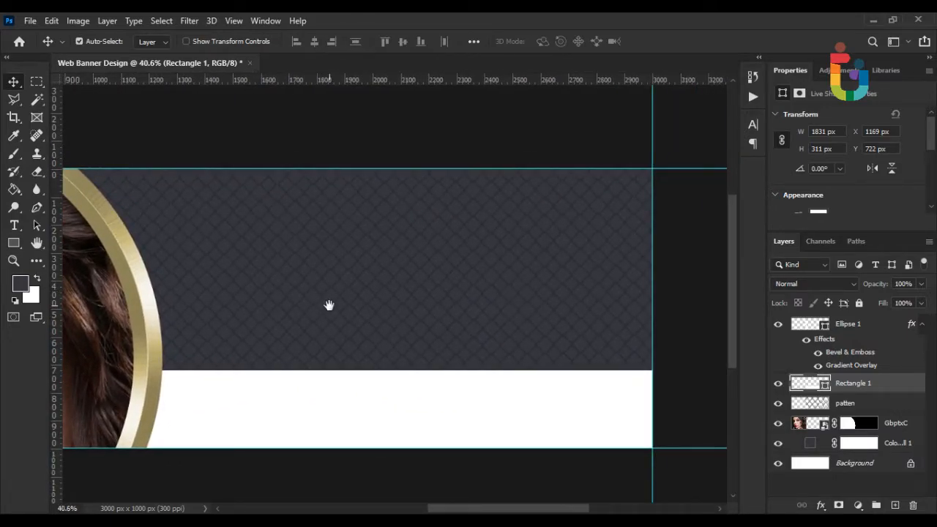
{"action": "left_click", "coordinate": [14, 225]}
{"action": "left_click", "coordinate": [219, 248]}
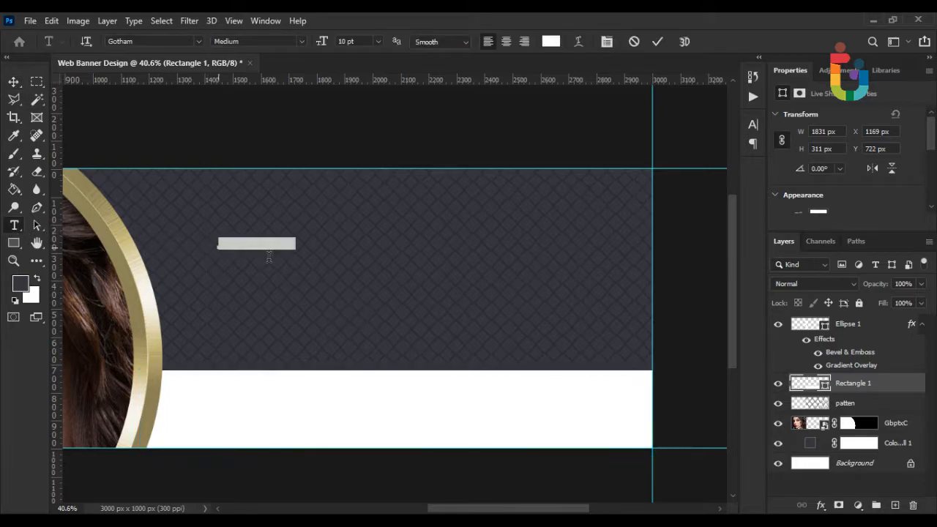
{"action": "type", "text": "BEA"}
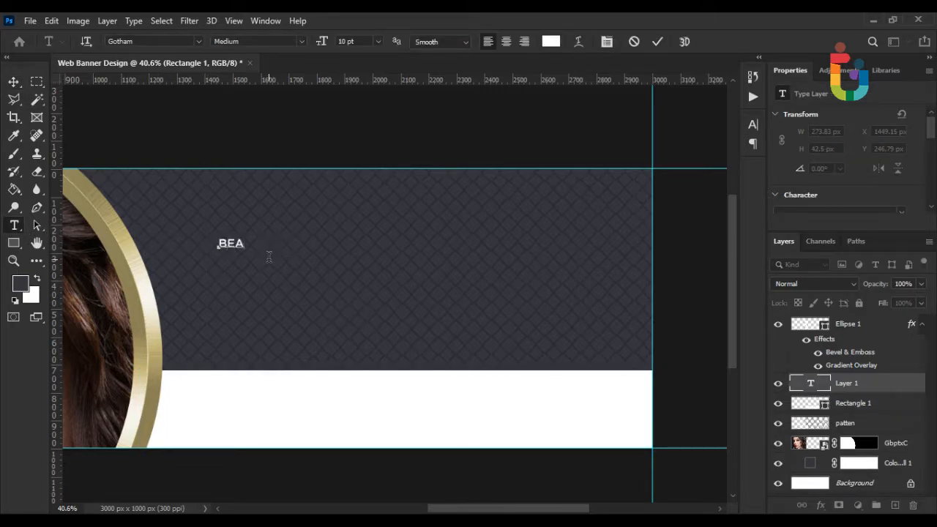
{"action": "type", "text": "UTY WEB BANNE"}
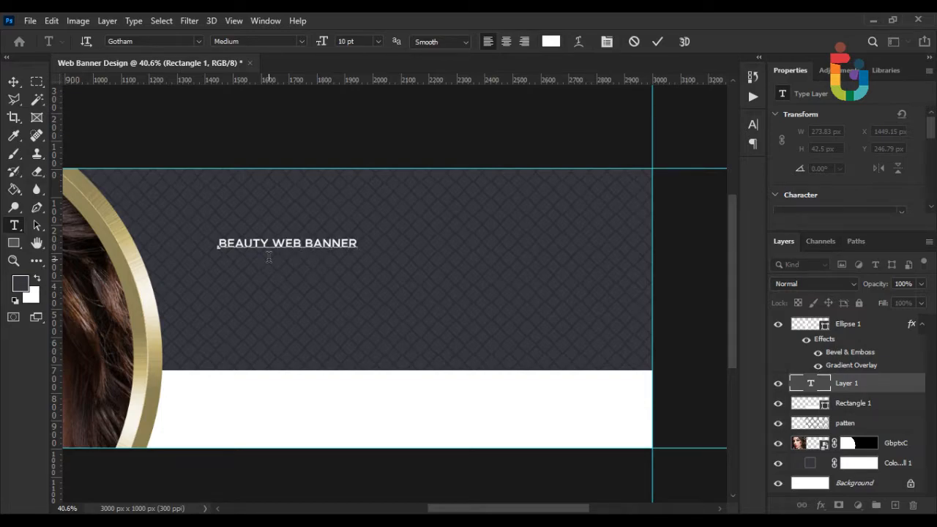
{"action": "type", "text": "R"}
{"action": "key", "text": "ctrl+a"}
{"action": "left_click", "coordinate": [201, 135]}
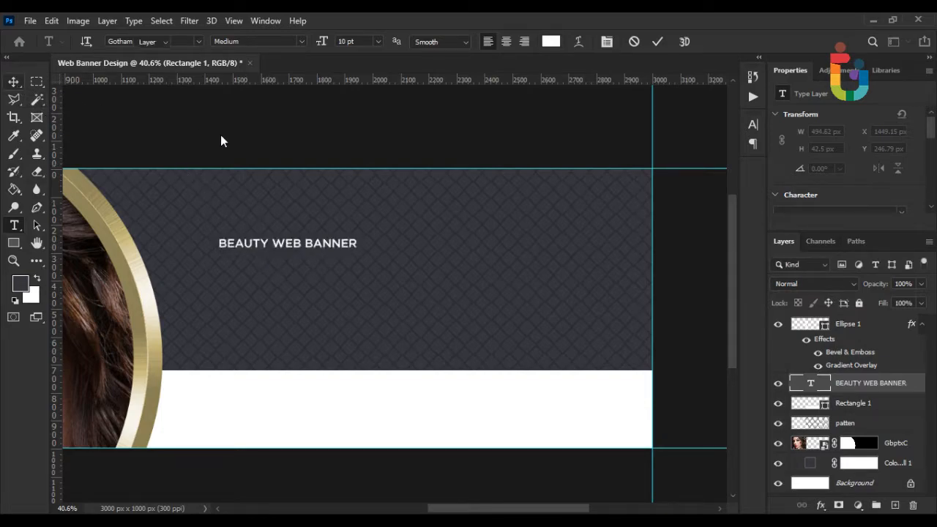
Scale the headline up to about 248% and make it Bold.
{"action": "key", "text": "ctrl+t"}
{"action": "left_click_drag", "start_coordinate": [421, 242], "coordinate": [566, 245]}
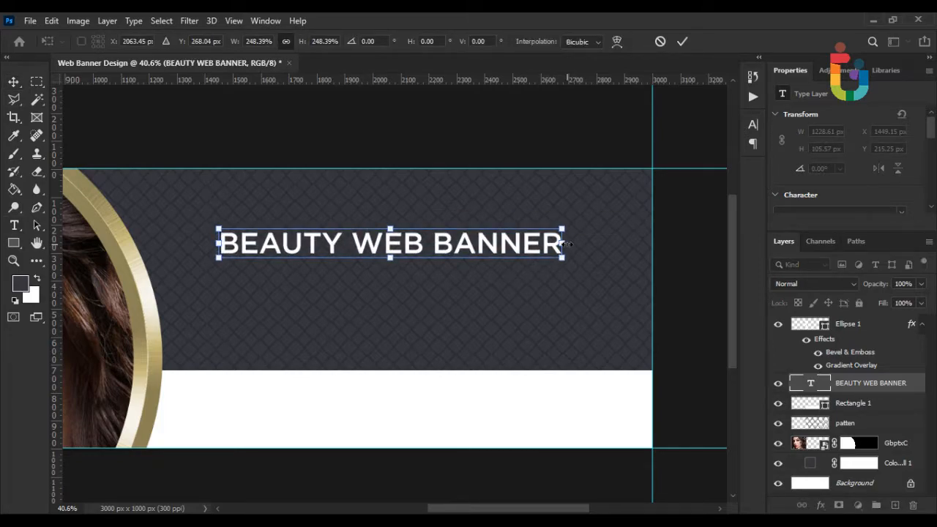
{"action": "key", "text": "Return"}
{"action": "left_click", "coordinate": [14, 225]}
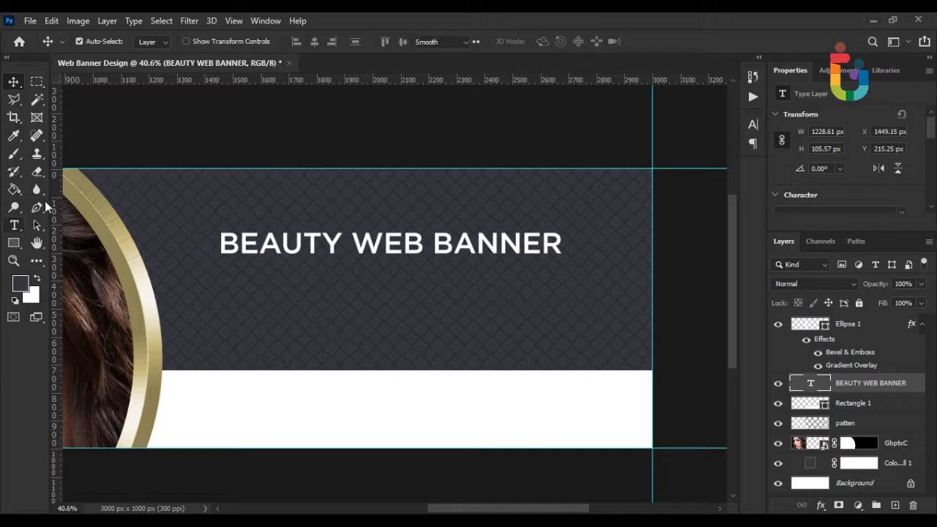
{"action": "left_click", "coordinate": [303, 42]}
{"action": "left_click", "coordinate": [233, 110]}
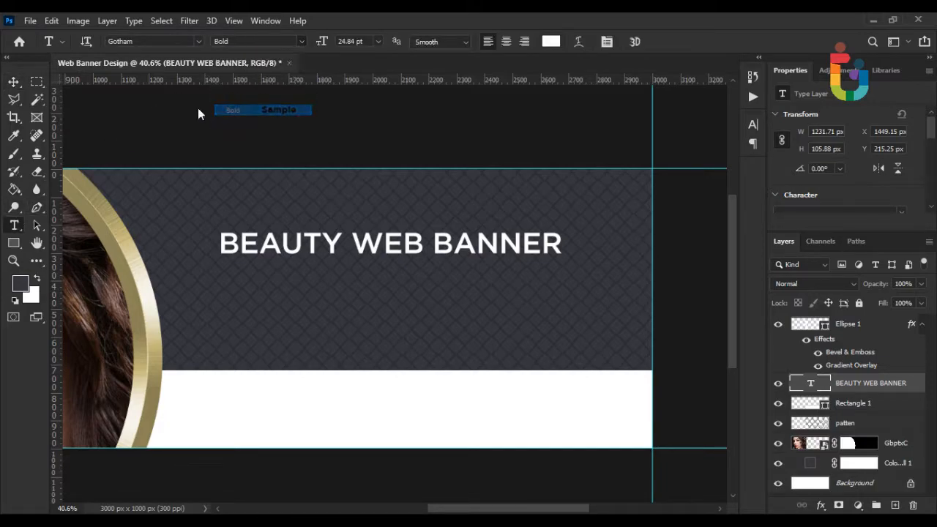
Move the headline higher on the banner.
{"action": "scroll", "coordinate": [357, 243], "scroll_direction": "up", "scroll_amount": 1}
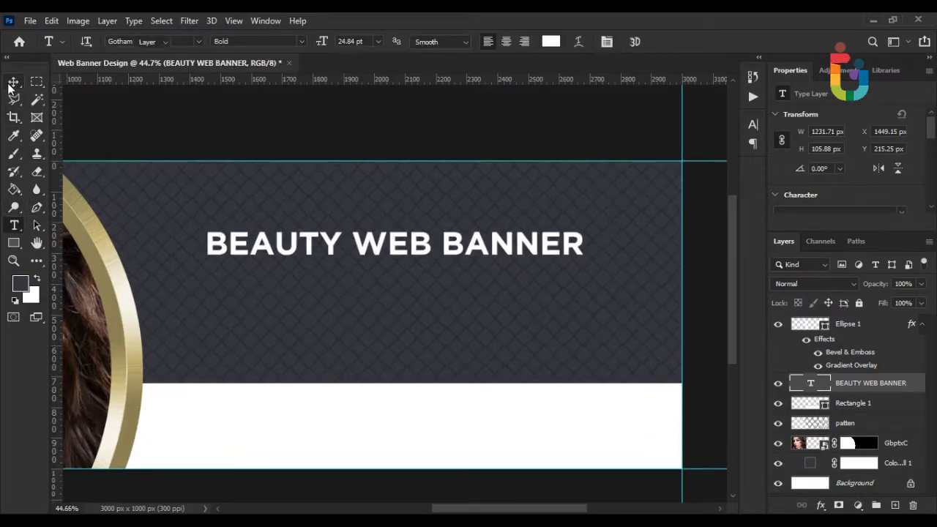
{"action": "key", "text": "v"}
{"action": "scroll", "coordinate": [372, 253], "scroll_direction": "up", "scroll_amount": 3}
{"action": "left_click_drag", "start_coordinate": [405, 250], "coordinate": [405, 211]}
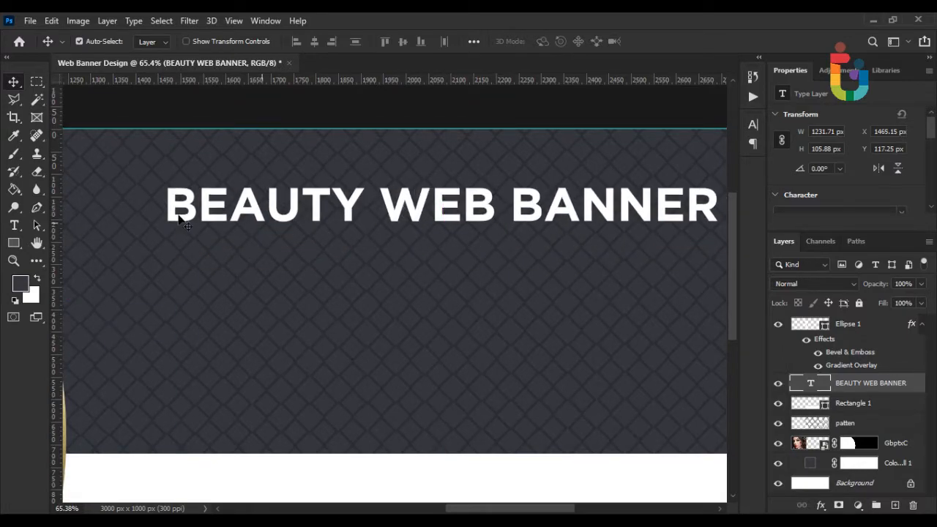
Type the subtitle 'FREE GRAPHIC DESIGN TUTORIAL' below the headline in Book weight.
{"action": "left_click", "coordinate": [14, 226]}
{"action": "scroll", "coordinate": [168, 307], "scroll_direction": "down", "scroll_amount": 3}
{"action": "left_click", "coordinate": [180, 329]}
{"action": "type", "text": "G"}
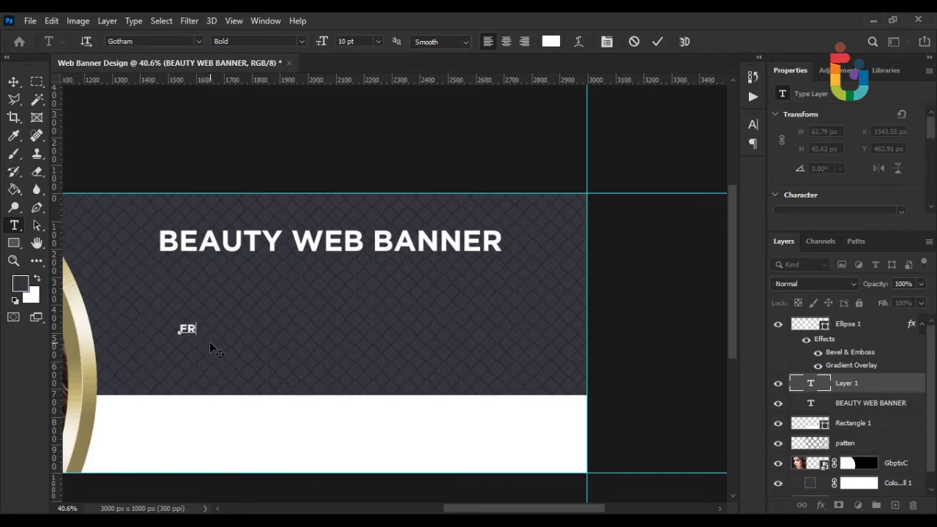
{"action": "type", "text": "REE GRAPHIC DESIG"}
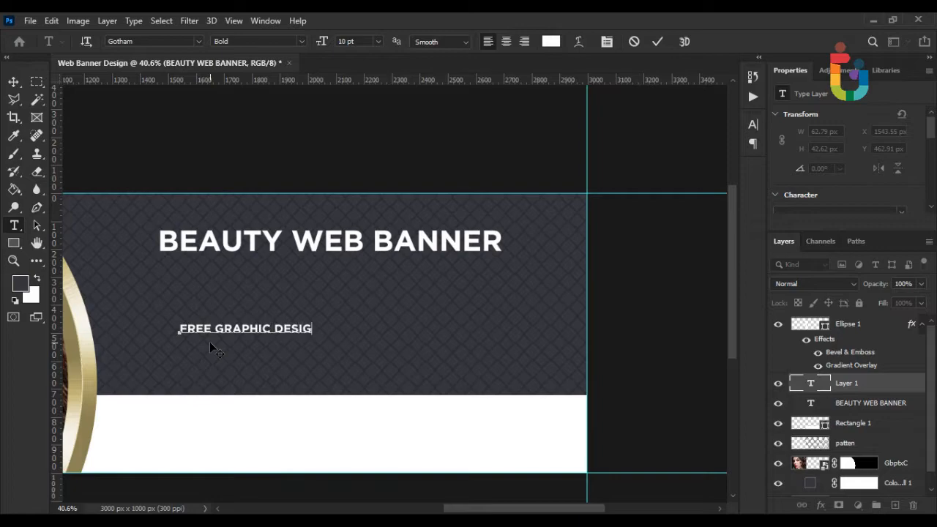
{"action": "type", "text": "N TUTORIAL"}
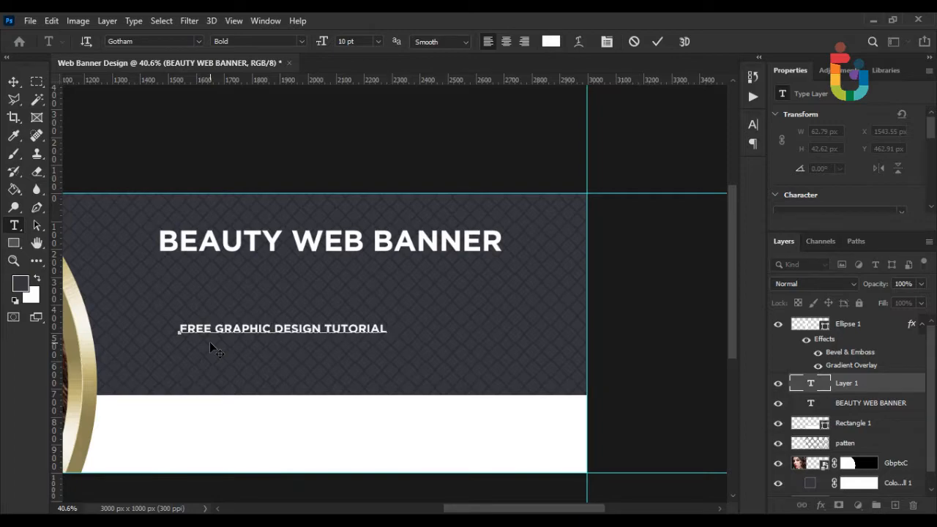
{"action": "key", "text": "ctrl+a"}
{"action": "left_click", "coordinate": [300, 43]}
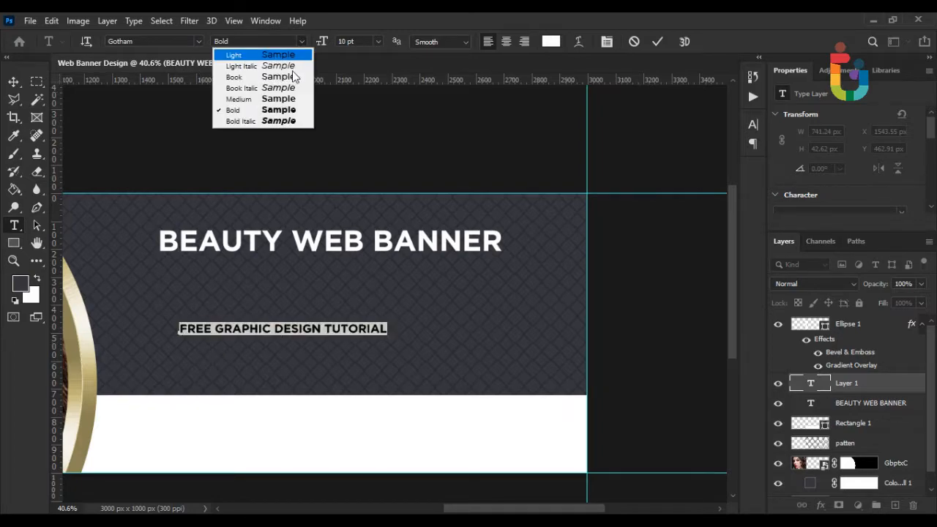
{"action": "left_click", "coordinate": [242, 79]}
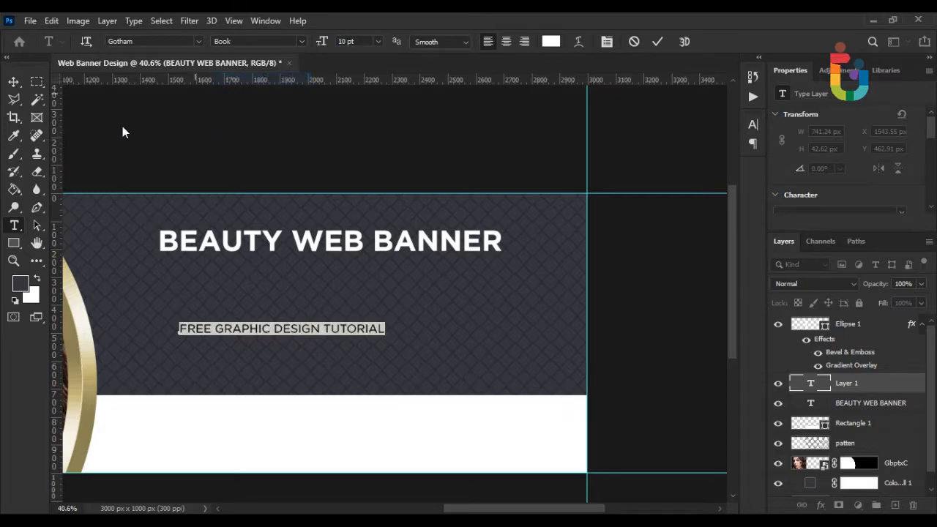
{"action": "left_click", "coordinate": [13, 80]}
Scale the subtitle to about 129% and move it just under the headline.
{"action": "key", "text": "ctrl+t"}
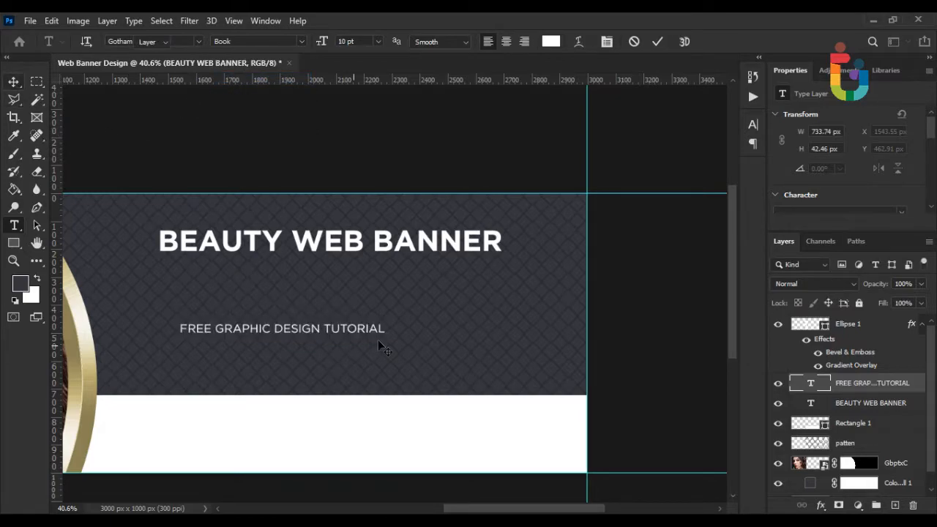
{"action": "scroll", "coordinate": [388, 338], "scroll_direction": "up", "scroll_amount": 2}
{"action": "left_click_drag", "start_coordinate": [411, 316], "coordinate": [502, 316]}
{"action": "left_click_drag", "start_coordinate": [418, 316], "coordinate": [448, 229]}
{"action": "key", "text": "Return"}
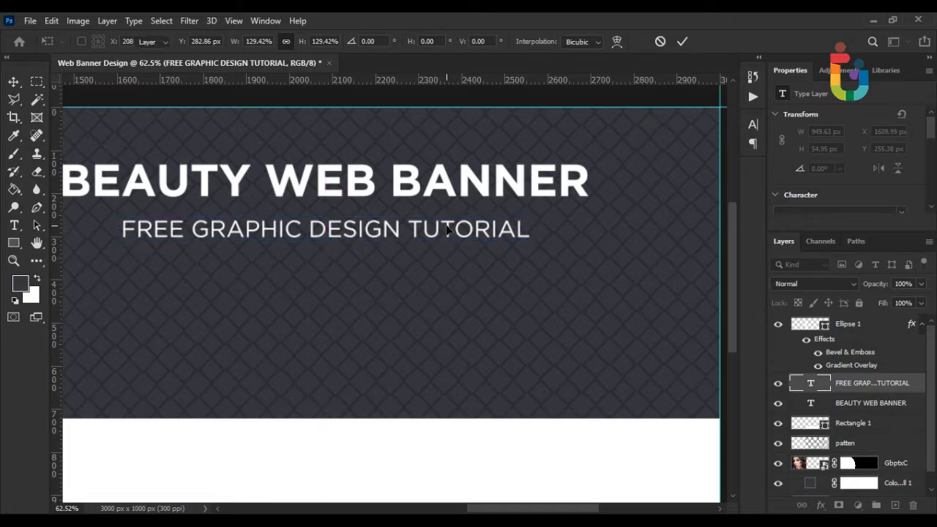
{"action": "scroll", "coordinate": [417, 273], "scroll_direction": "down", "scroll_amount": 2}
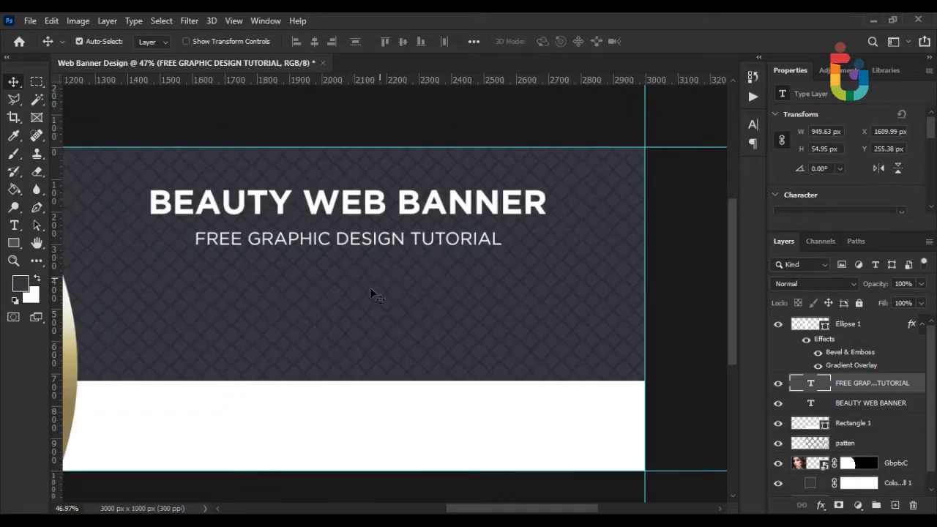
{"action": "scroll", "coordinate": [311, 327], "scroll_direction": "down", "scroll_amount": 1}
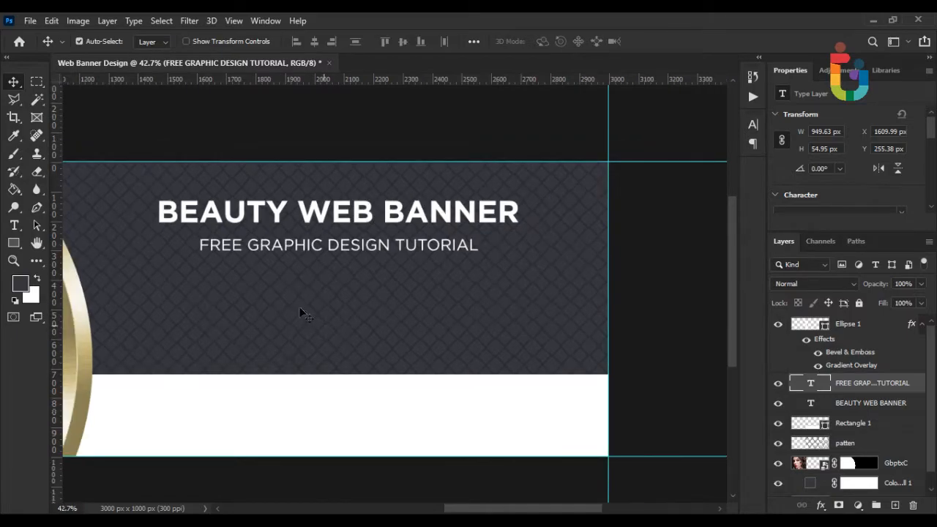
Place call.psd as an embedded 'call' layer and move it above the other layers.
{"action": "left_click", "coordinate": [30, 21]}
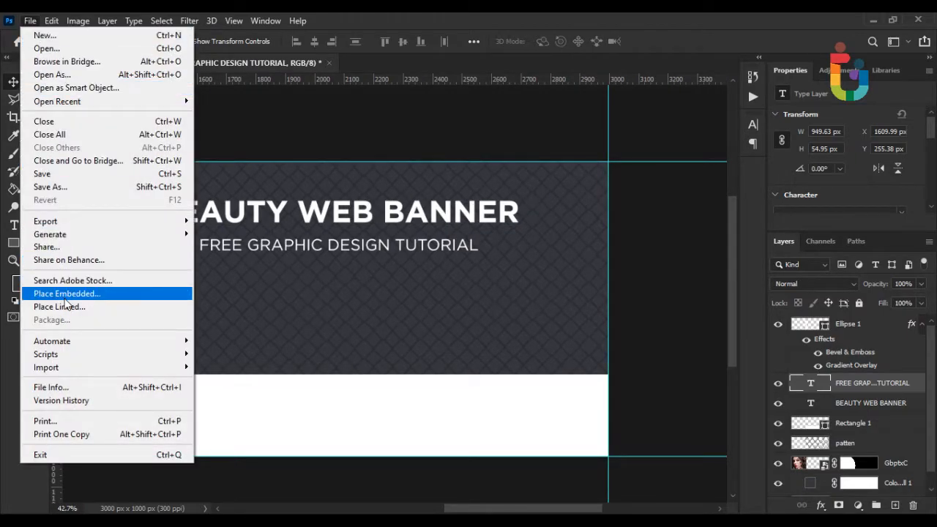
{"action": "left_click", "coordinate": [64, 295]}
{"action": "double_click", "coordinate": [157, 138]}
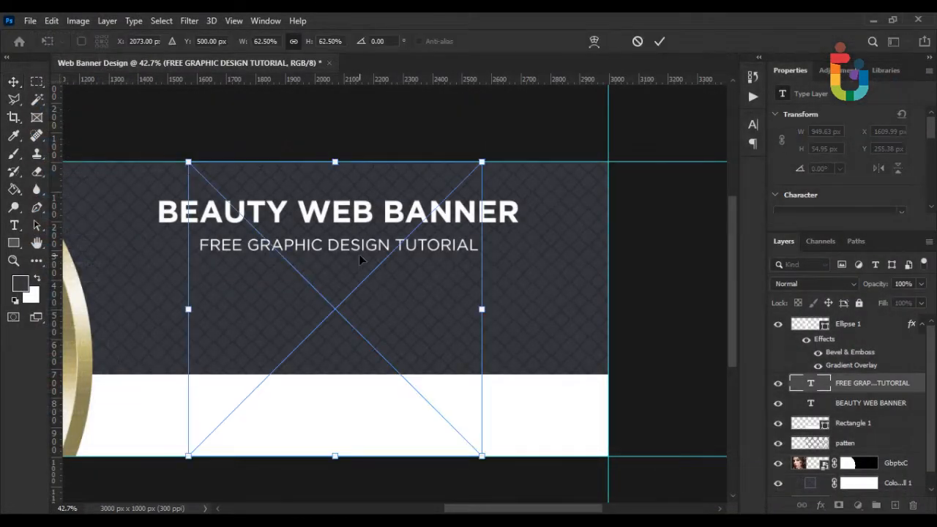
{"action": "left_click_drag", "start_coordinate": [844, 388], "coordinate": [845, 320]}
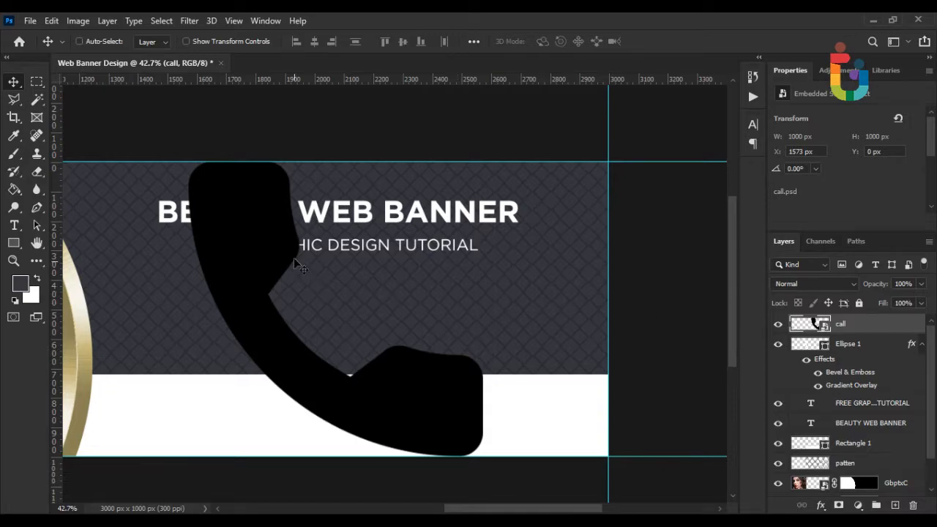
Shrink the phone icon to about 48 px and set it left under the subtitle.
{"action": "key", "text": "ctrl+t"}
{"action": "left_click_drag", "start_coordinate": [481, 173], "coordinate": [359, 287]}
{"action": "scroll", "coordinate": [288, 330], "scroll_direction": "up", "scroll_amount": 4}
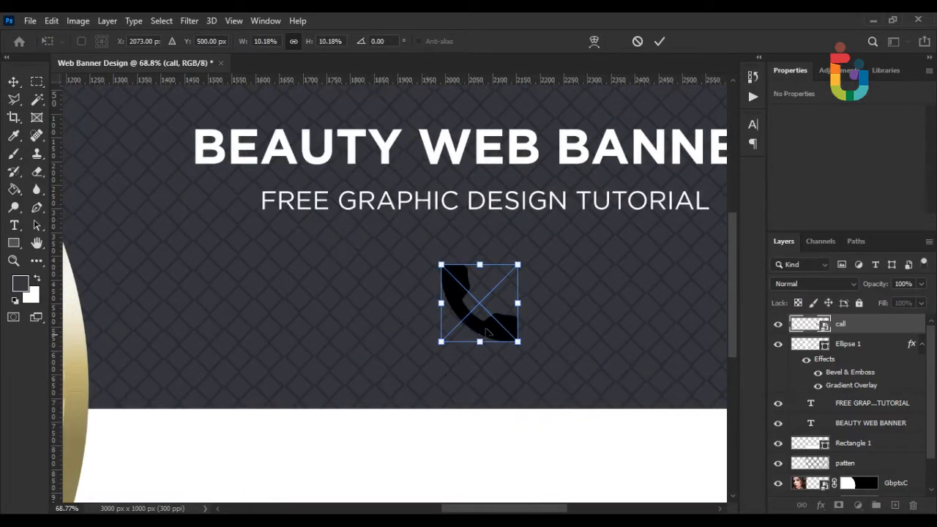
{"action": "left_click_drag", "start_coordinate": [516, 271], "coordinate": [202, 270]}
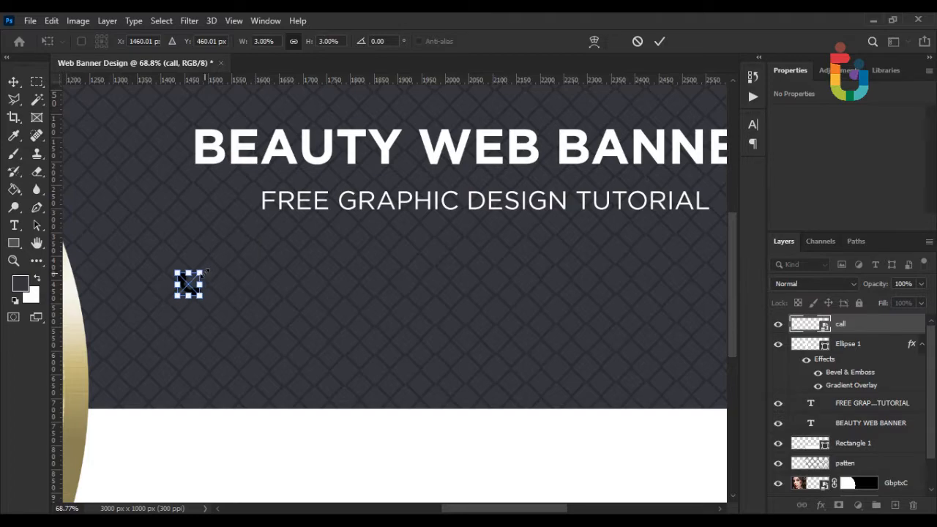
{"action": "key", "text": "Return"}
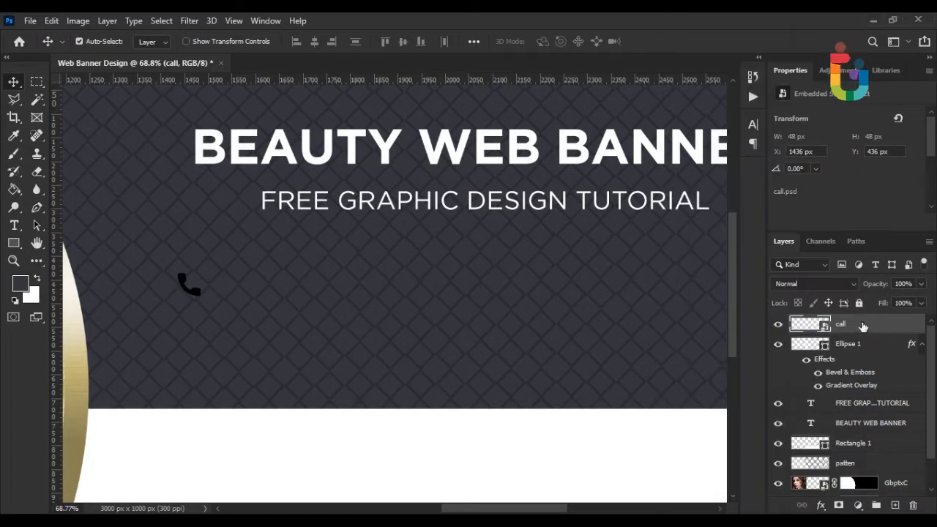
Recolour the phone shape in call.psd to white (ffffff) and save the source file.
{"action": "double_click", "coordinate": [814, 324]}
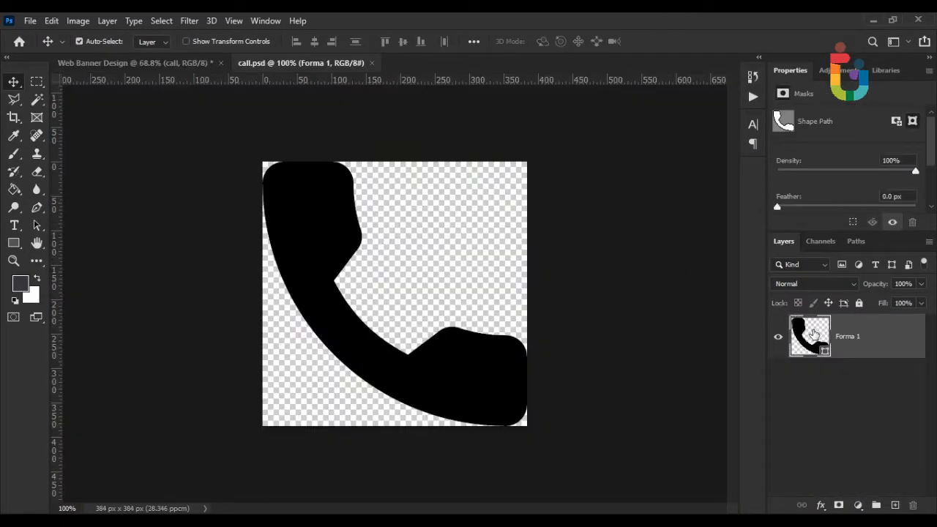
{"action": "double_click", "coordinate": [812, 333]}
{"action": "type", "text": "ffffff"}
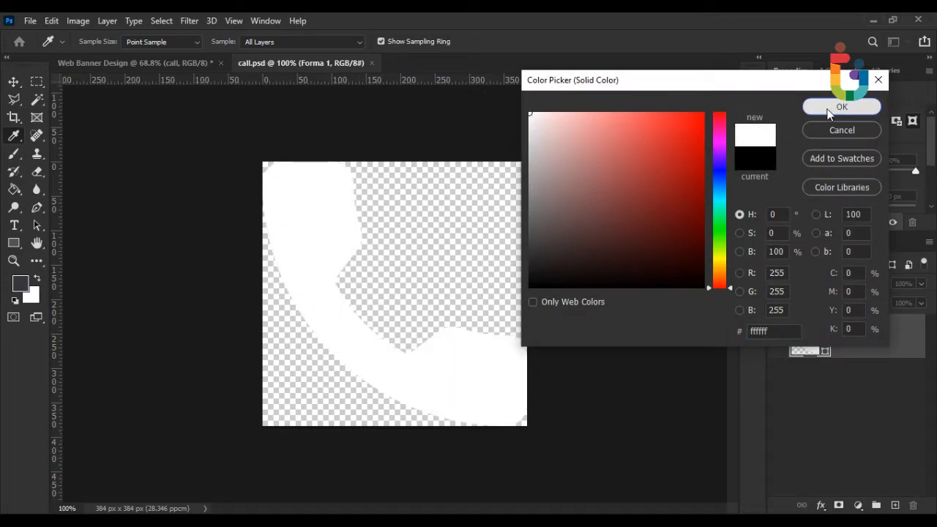
{"action": "left_click", "coordinate": [834, 107]}
{"action": "left_click", "coordinate": [377, 63]}
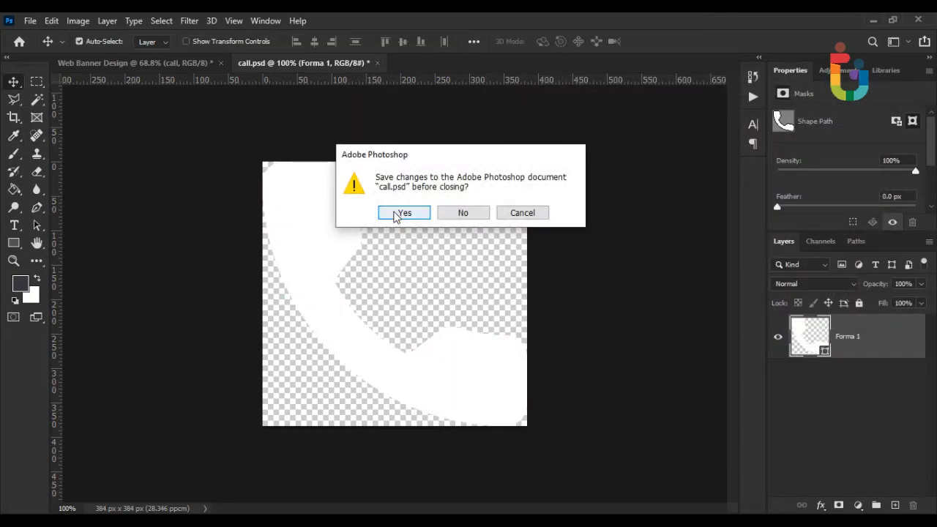
{"action": "left_click", "coordinate": [390, 213]}
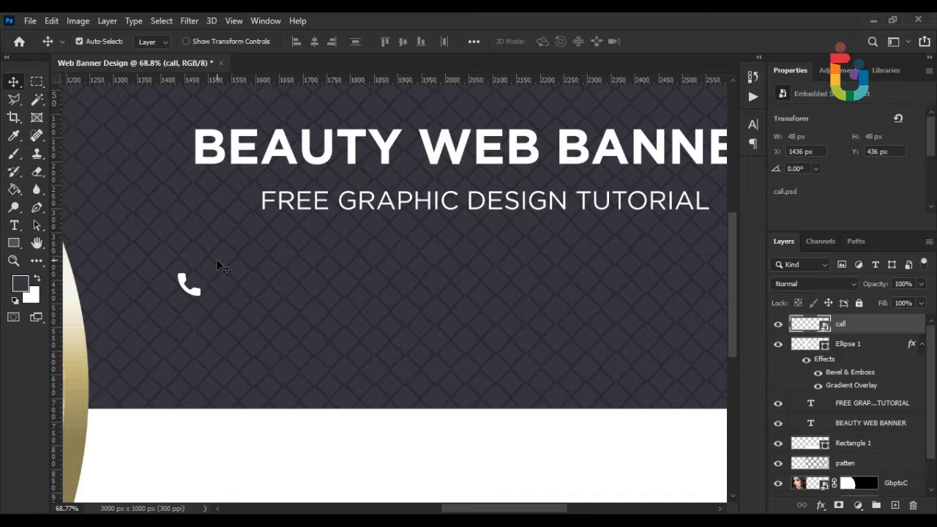
Type the phone number as a new text line beside the phone icon.
{"action": "left_click", "coordinate": [14, 226]}
{"action": "left_click", "coordinate": [237, 289]}
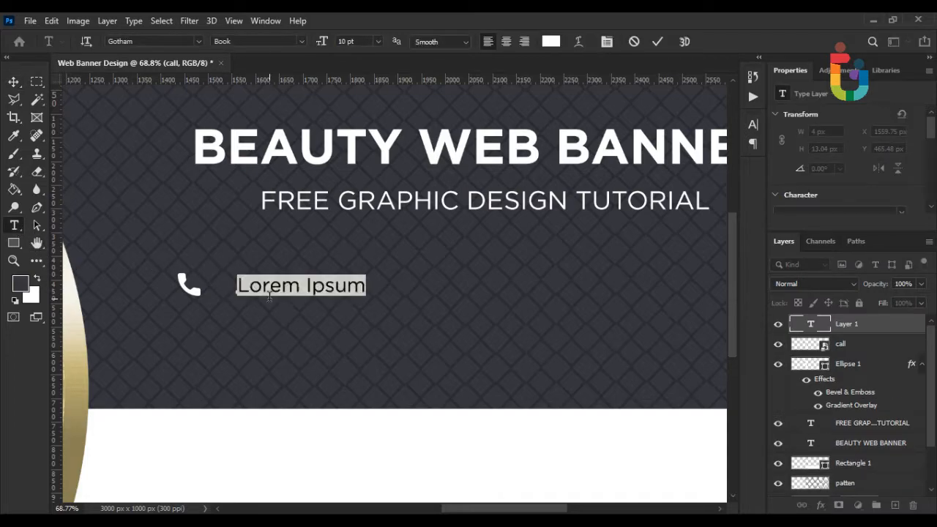
{"action": "key", "text": "BackSpace"}
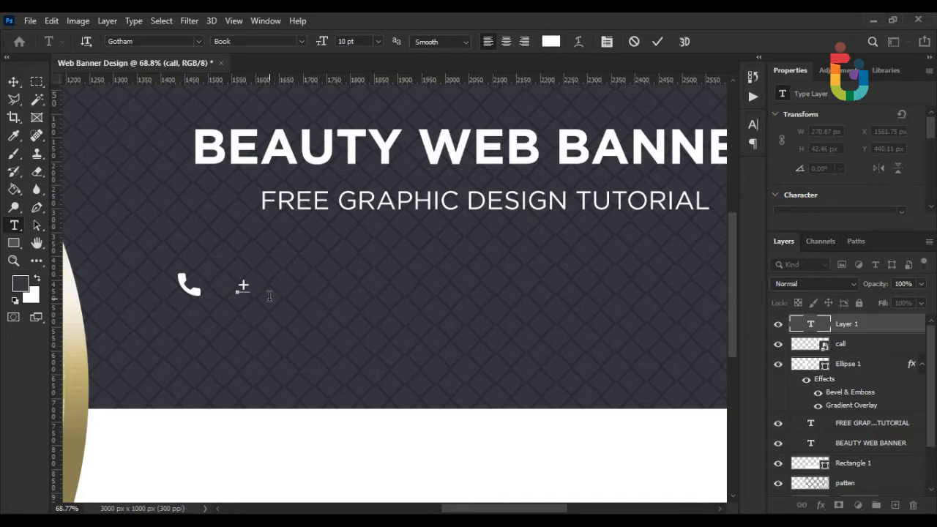
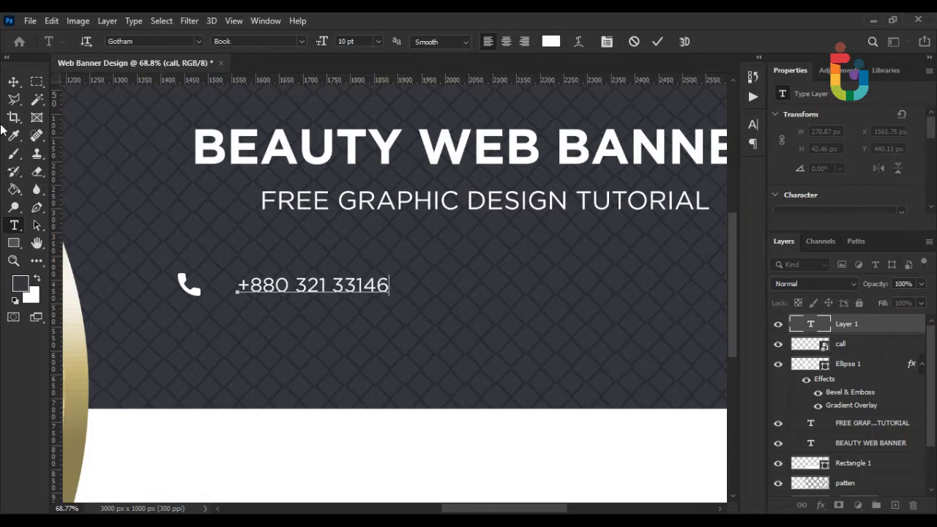
Set the whole phone number text to the Montserrat font.
{"action": "key", "text": "ctrl+a"}
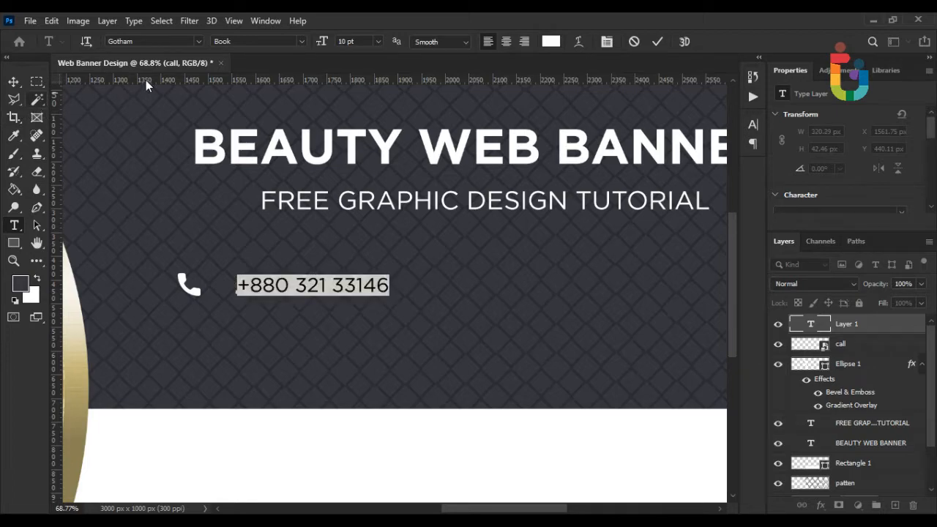
{"action": "left_click", "coordinate": [199, 41]}
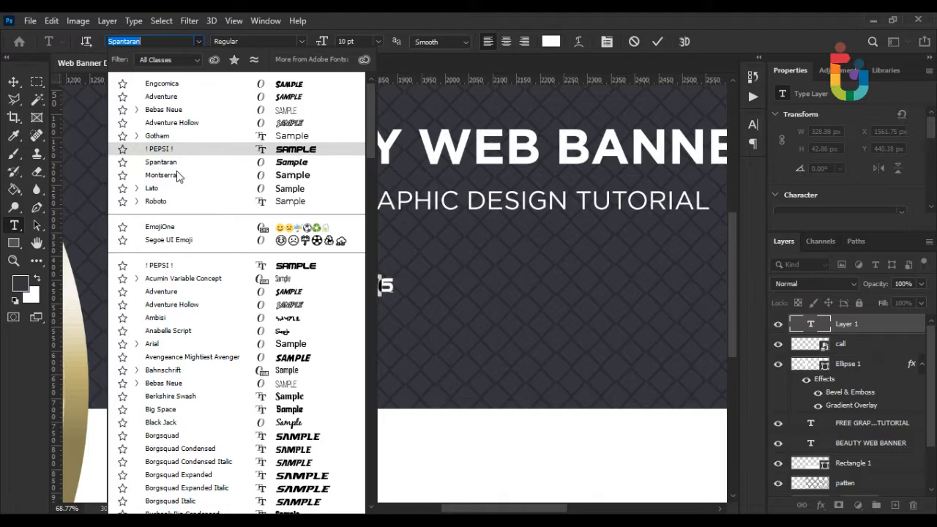
{"action": "left_click", "coordinate": [154, 174]}
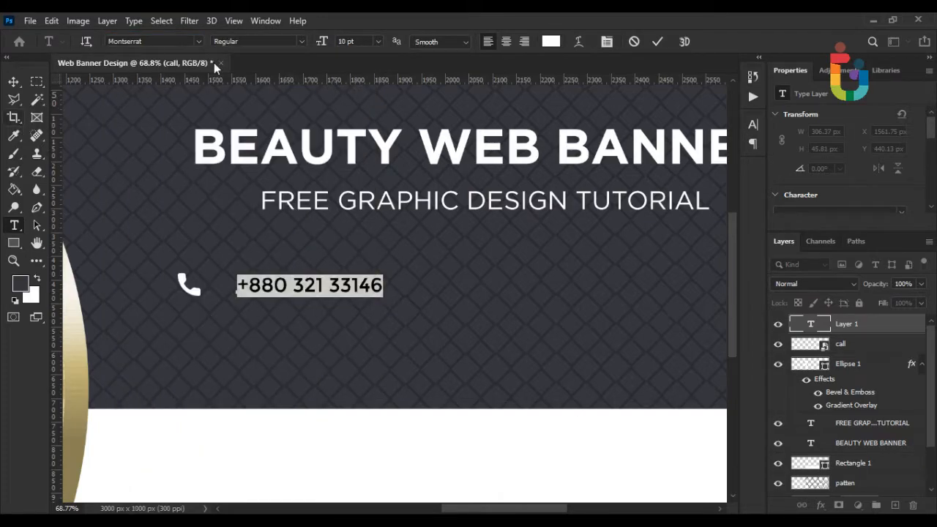
{"action": "left_click", "coordinate": [301, 41]}
{"action": "left_click", "coordinate": [234, 55]}
Commit the phone number text and move it closer to the phone icon.
{"action": "left_click", "coordinate": [13, 81]}
{"action": "scroll", "coordinate": [252, 290], "scroll_direction": "up", "scroll_amount": 3}
{"action": "left_click_drag", "start_coordinate": [269, 291], "coordinate": [224, 292]}
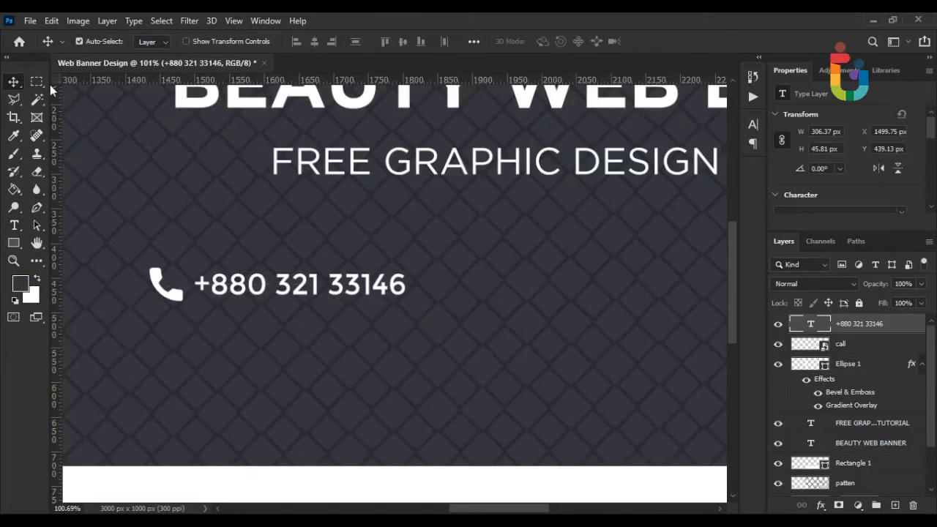
Place envelope.psd as an embedded layer in the banner.
{"action": "left_click", "coordinate": [30, 20]}
{"action": "left_click", "coordinate": [113, 295]}
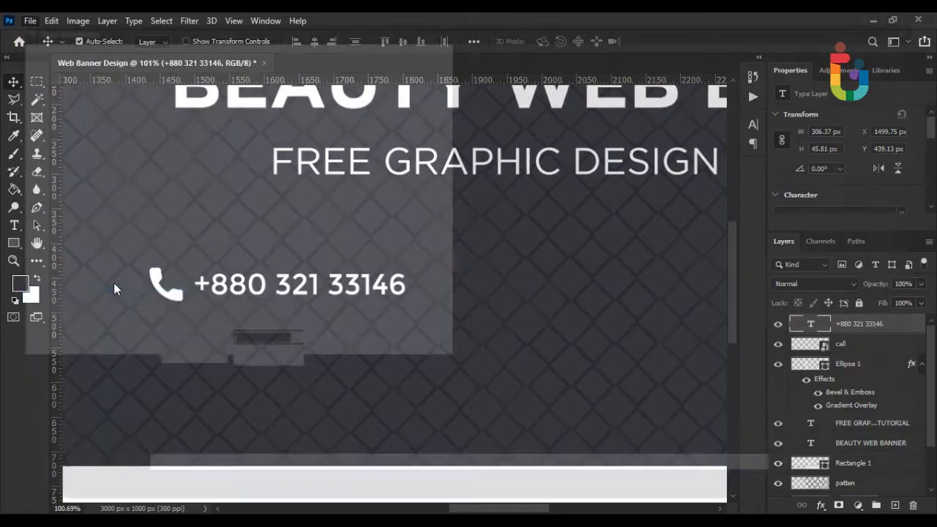
{"action": "double_click", "coordinate": [236, 153]}
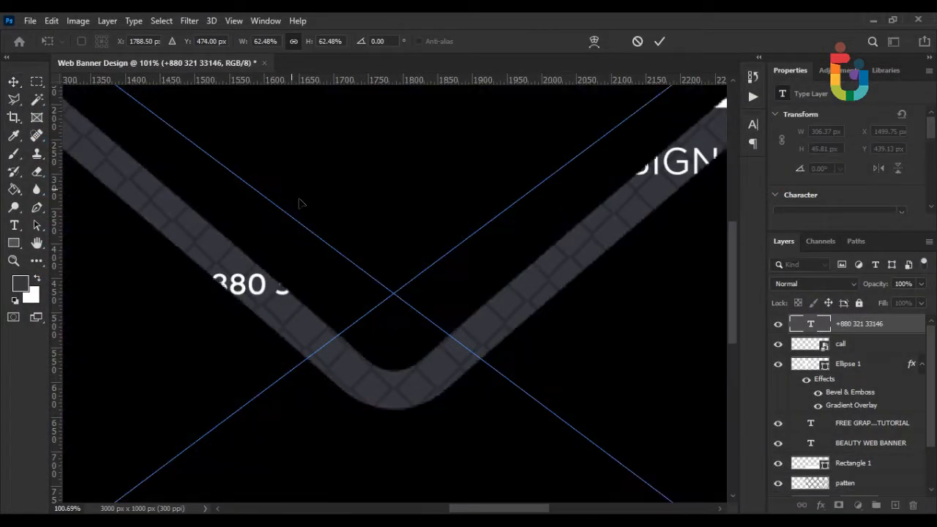
Shrink the envelope to 64 × 48 px and position it right of the phone number.
{"action": "scroll", "coordinate": [410, 249], "scroll_direction": "down", "scroll_amount": 3}
{"action": "left_click_drag", "start_coordinate": [571, 126], "coordinate": [404, 275]}
{"action": "scroll", "coordinate": [405, 275], "scroll_direction": "up", "scroll_amount": 3}
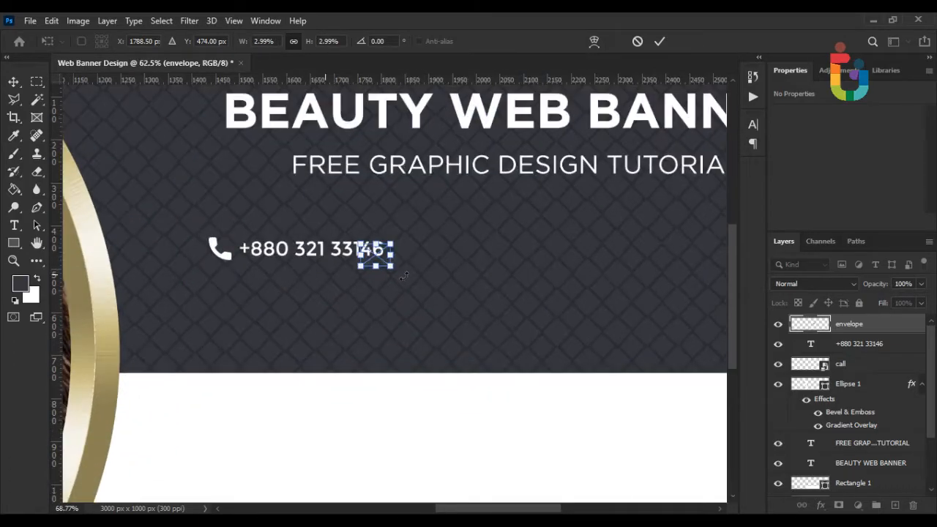
{"action": "scroll", "coordinate": [404, 275], "scroll_direction": "up", "scroll_amount": 2}
{"action": "left_click_drag", "start_coordinate": [373, 248], "coordinate": [481, 242]}
{"action": "key", "text": "Return"}
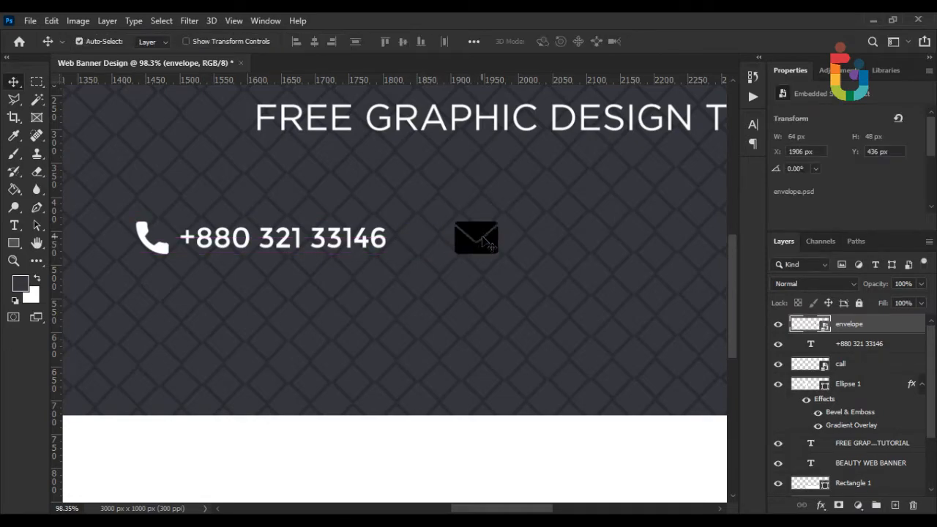
Recolour Shape 1 in envelope.psd to white (ffffff) and save the embedded file.
{"action": "scroll", "coordinate": [480, 241], "scroll_direction": "down", "scroll_amount": 2}
{"action": "scroll", "coordinate": [813, 324], "scroll_direction": "down", "scroll_amount": 1}
{"action": "scroll", "coordinate": [812, 325], "scroll_direction": "up", "scroll_amount": 1}
{"action": "double_click", "coordinate": [818, 325]}
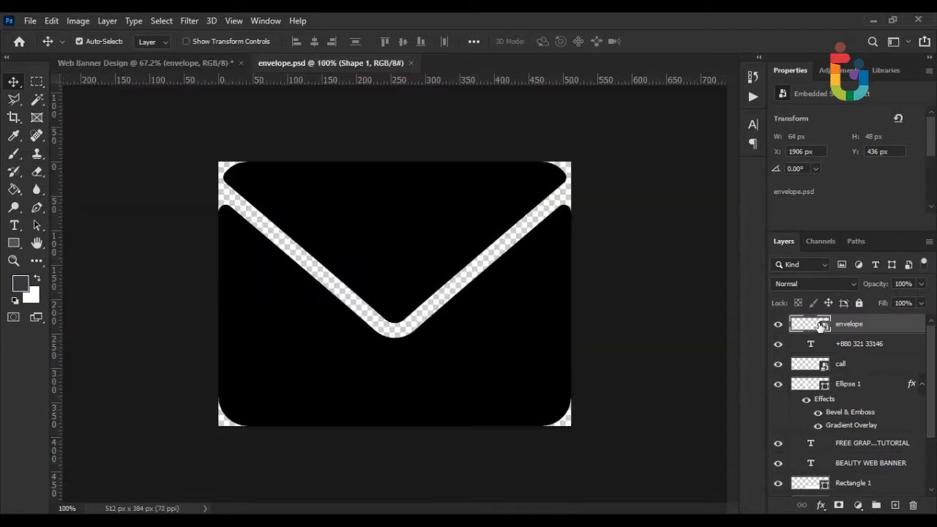
{"action": "double_click", "coordinate": [811, 333]}
{"action": "type", "text": "ffffff"}
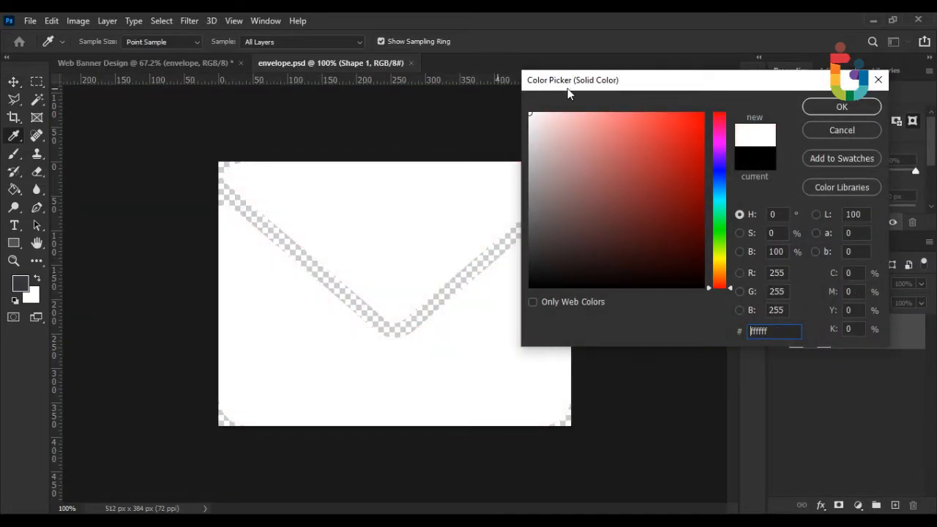
{"action": "left_click", "coordinate": [834, 104]}
{"action": "left_click", "coordinate": [416, 63]}
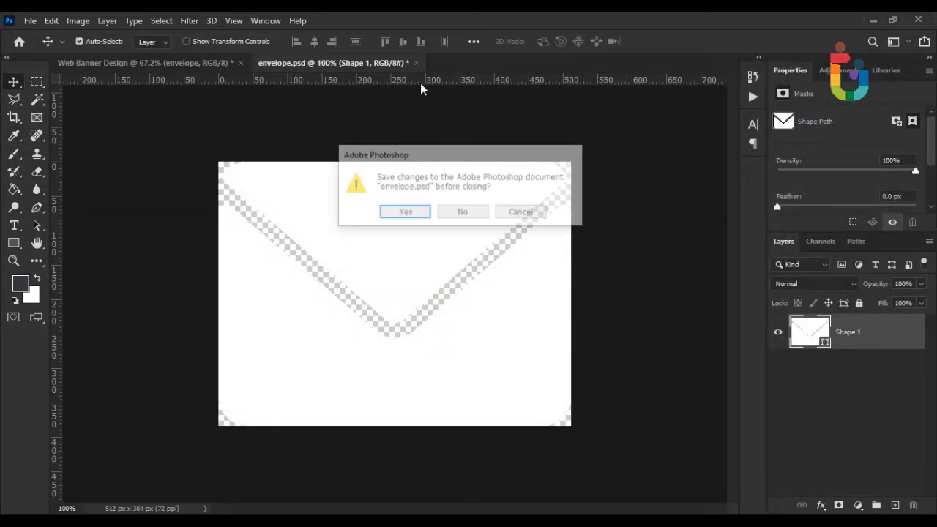
{"action": "left_click", "coordinate": [407, 211]}
{"action": "scroll", "coordinate": [399, 222], "scroll_direction": "down", "scroll_amount": 3}
{"action": "scroll", "coordinate": [414, 256], "scroll_direction": "up", "scroll_amount": 4}
{"action": "left_click_drag", "start_coordinate": [469, 247], "coordinate": [316, 270]}
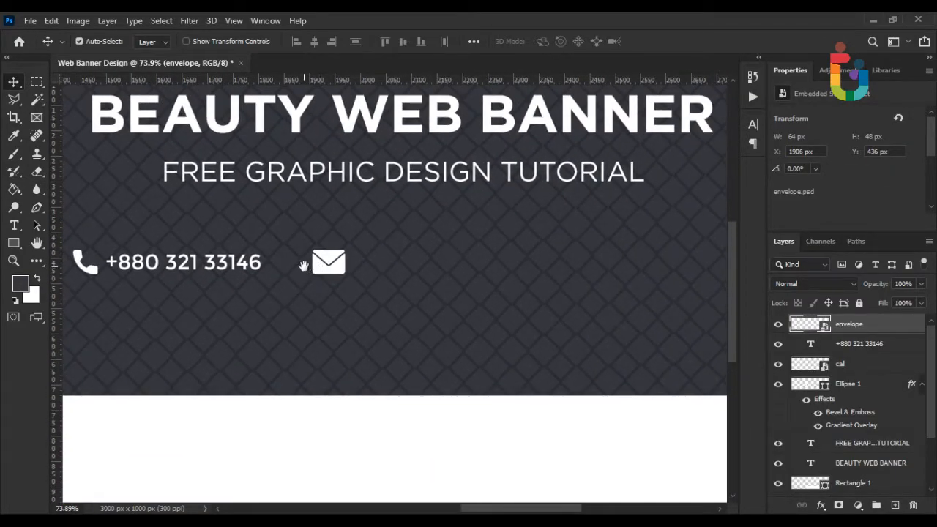
Type the contact e-mail address right of the envelope icon, correcting the typo at its end.
{"action": "left_click", "coordinate": [15, 226]}
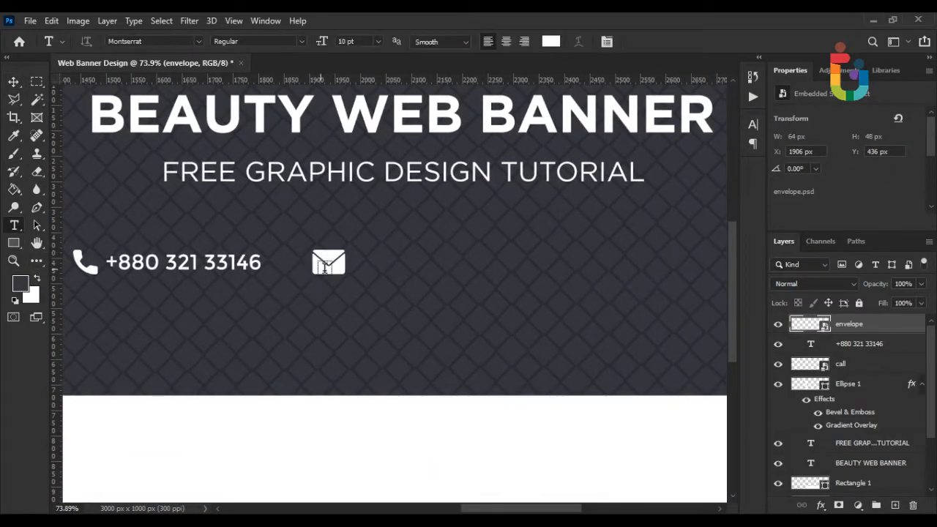
{"action": "left_click", "coordinate": [369, 268]}
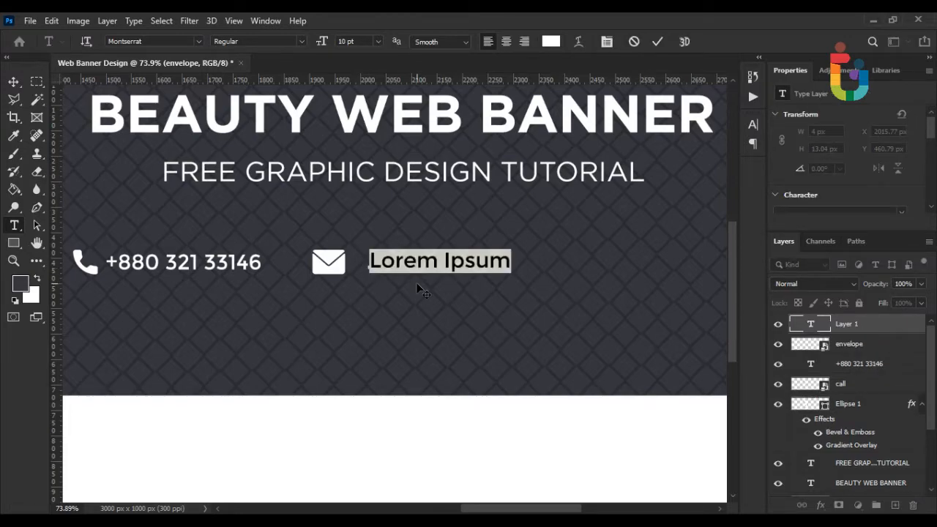
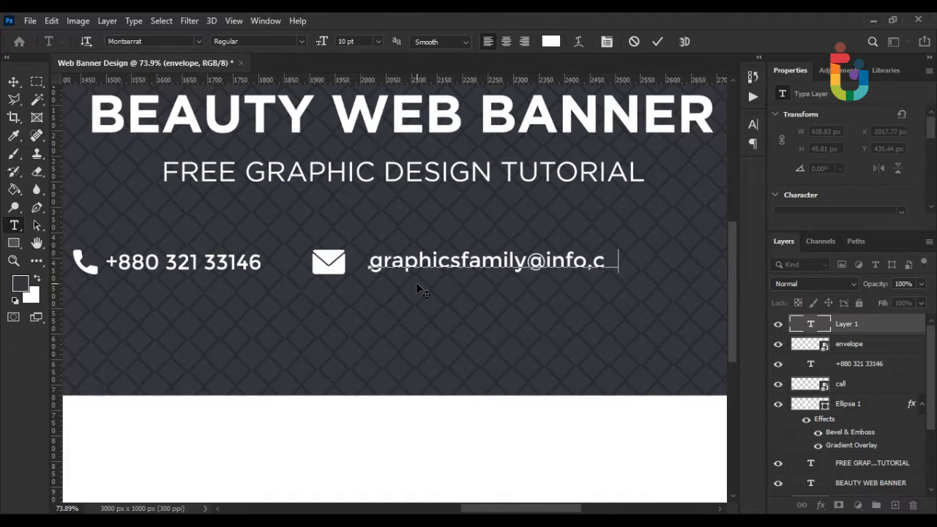
Commit the e-mail text and nudge it closer to the envelope.
{"action": "left_click", "coordinate": [13, 81]}
{"action": "scroll", "coordinate": [300, 270], "scroll_direction": "up", "scroll_amount": 3}
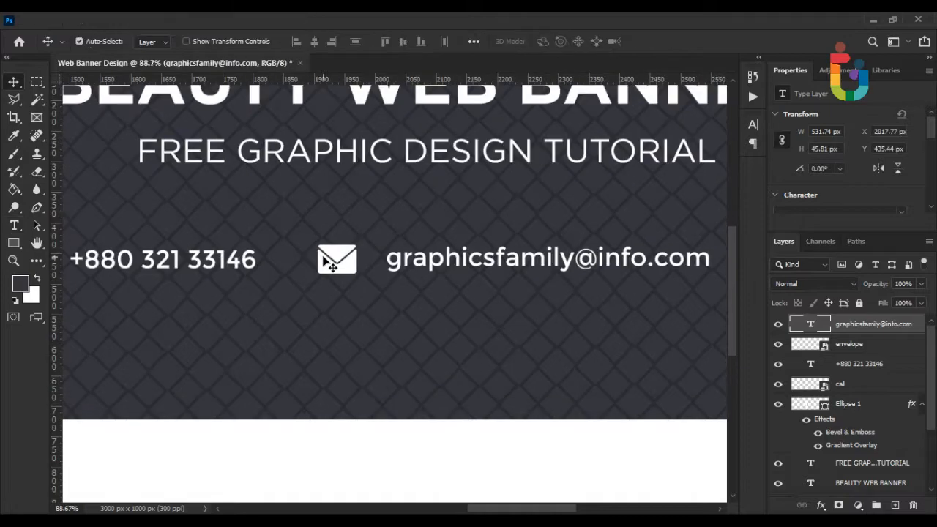
{"action": "left_click_drag", "start_coordinate": [395, 267], "coordinate": [374, 268]}
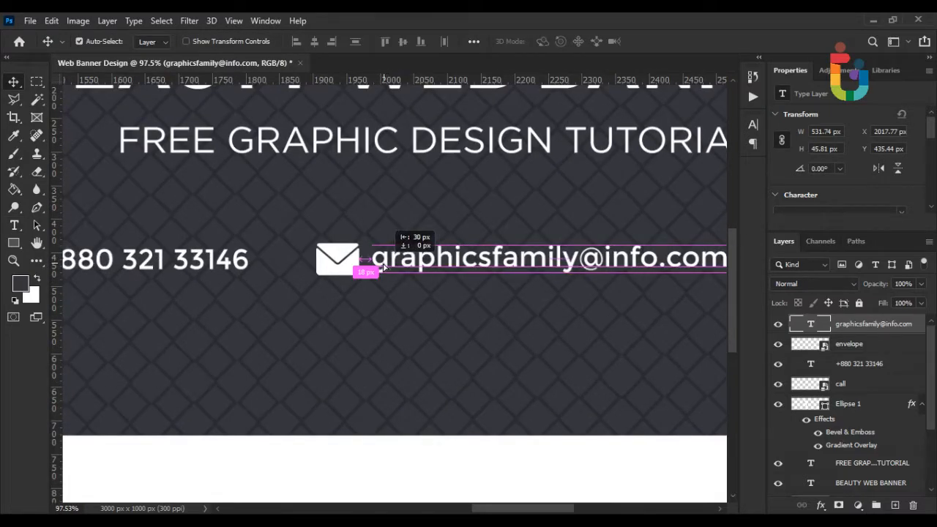
{"action": "scroll", "coordinate": [388, 287], "scroll_direction": "down", "scroll_amount": 1}
{"action": "scroll", "coordinate": [388, 289], "scroll_direction": "down", "scroll_amount": 4}
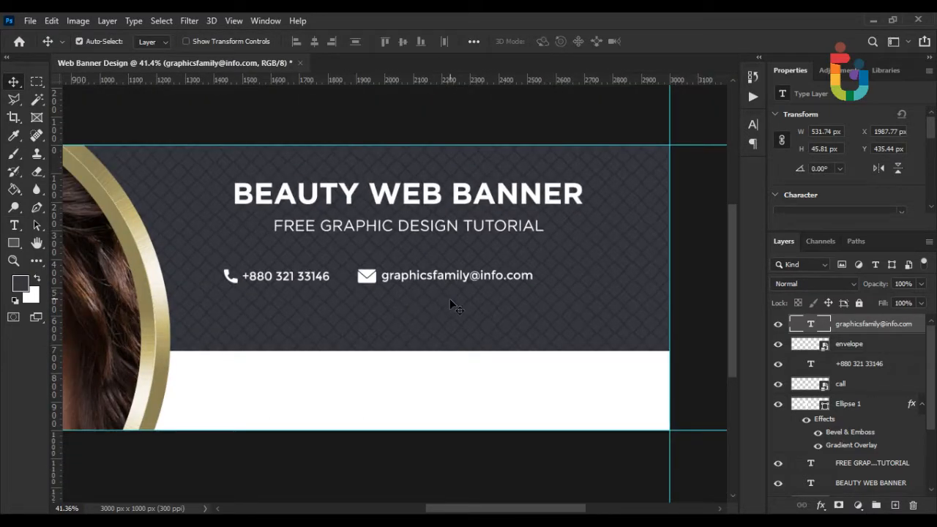
{"action": "scroll", "coordinate": [449, 300], "scroll_direction": "down", "scroll_amount": 1}
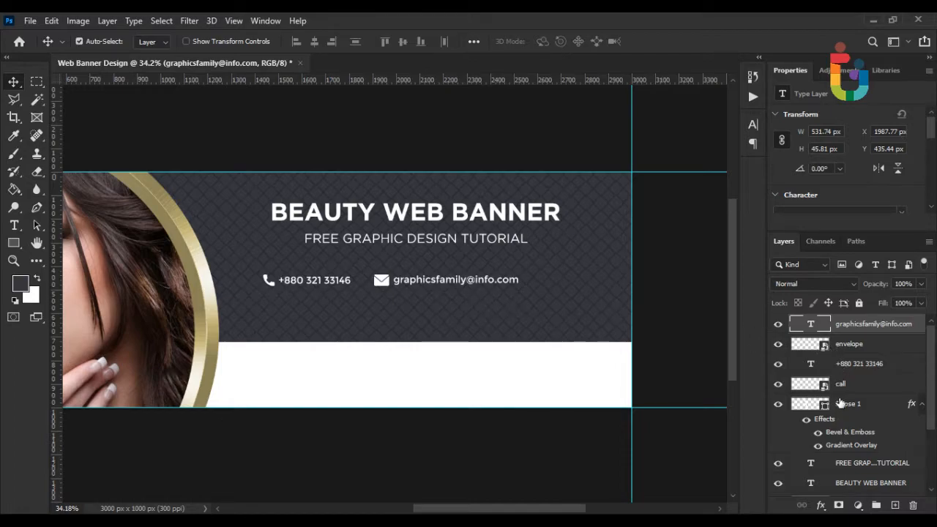
Group the call icon, Ellipse 1 and phone number layers into a group named Call.
{"action": "left_click", "coordinate": [843, 385]}
{"action": "left_click", "coordinate": [852, 403], "text": "shift"}
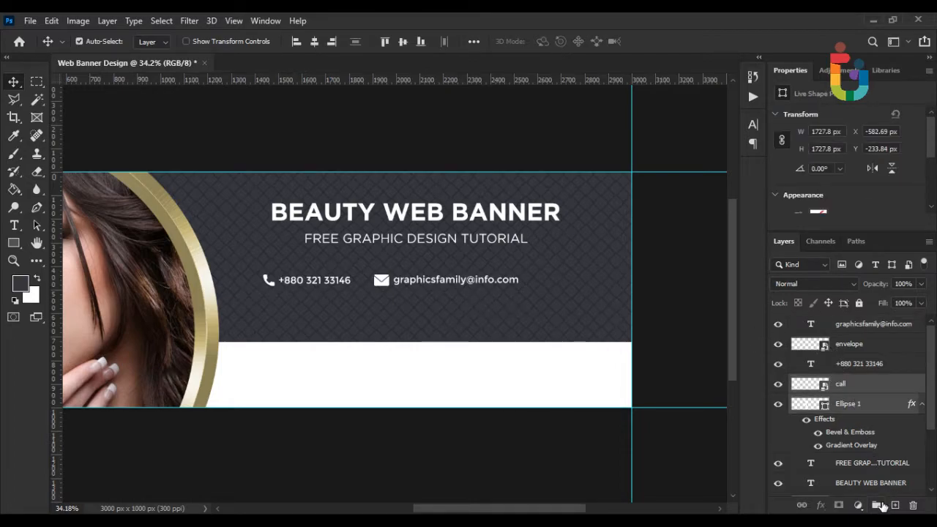
{"action": "left_click", "coordinate": [878, 505]}
{"action": "type", "text": "C"}
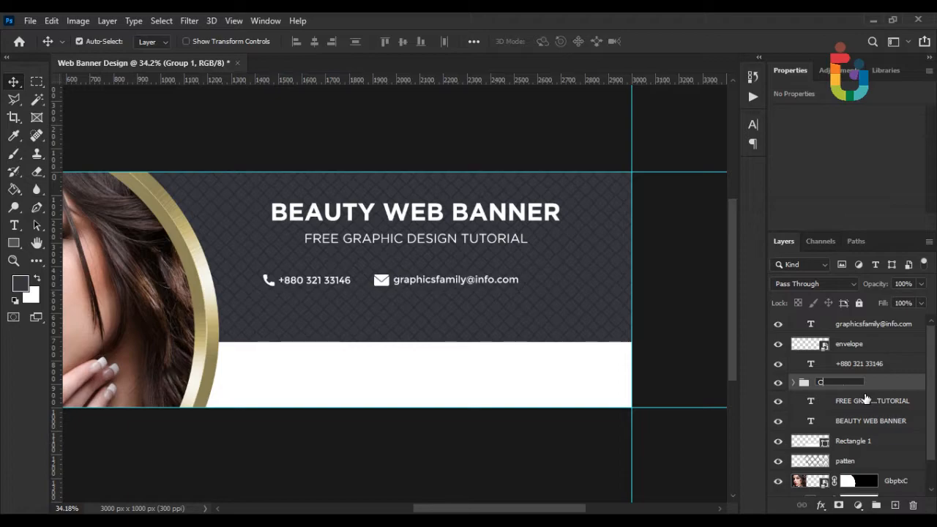
{"action": "type", "text": "all"}
{"action": "key", "text": "Return"}
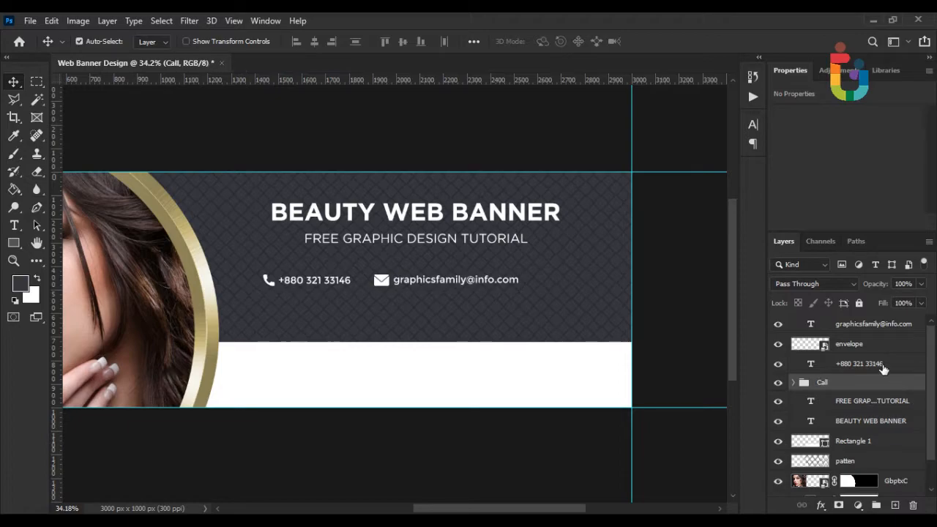
{"action": "mouse_move", "coordinate": [835, 367]}
{"action": "left_mouse_down"}
{"action": "mouse_move", "coordinate": [839, 383]}
{"action": "mouse_move", "coordinate": [824, 383]}
{"action": "mouse_move", "coordinate": [832, 382]}
{"action": "left_mouse_up"}
Group the envelope and e-mail text layers into a group named Mail.
{"action": "left_click", "coordinate": [848, 344]}
{"action": "left_click", "coordinate": [853, 325], "text": "shift"}
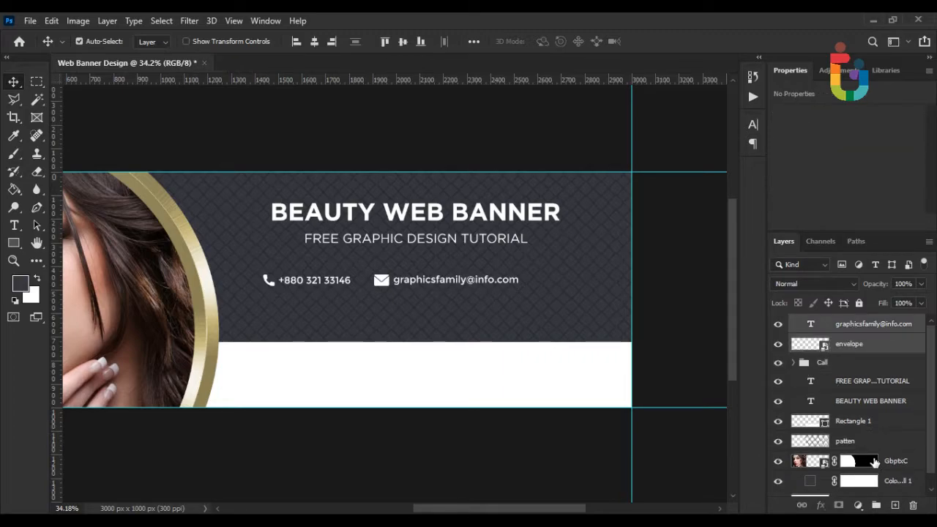
{"action": "left_click", "coordinate": [876, 505]}
{"action": "double_click", "coordinate": [826, 323]}
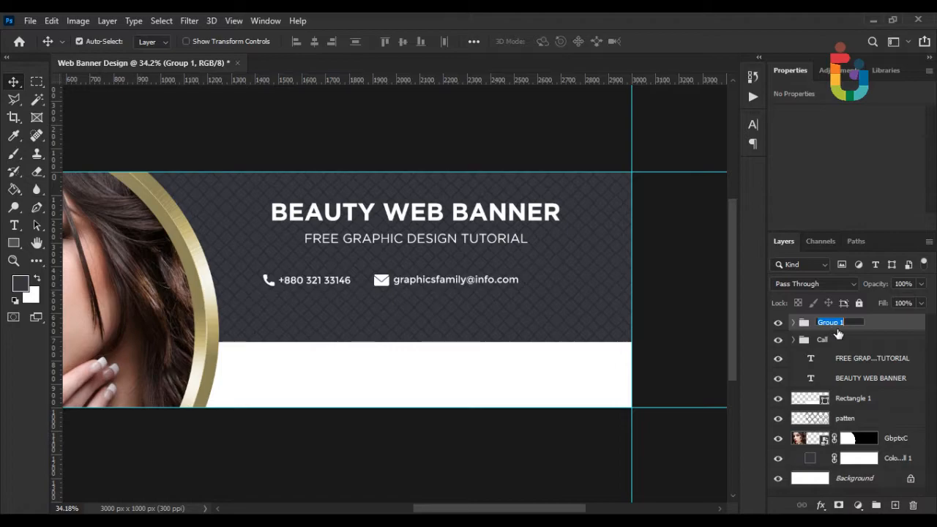
{"action": "type", "text": "Mail"}
{"action": "key", "text": "Return"}
Select both the Mail and Call groups and apply an unchanged transform.
{"action": "left_click", "coordinate": [832, 344], "text": "shift"}
{"action": "key", "text": "ctrl+t"}
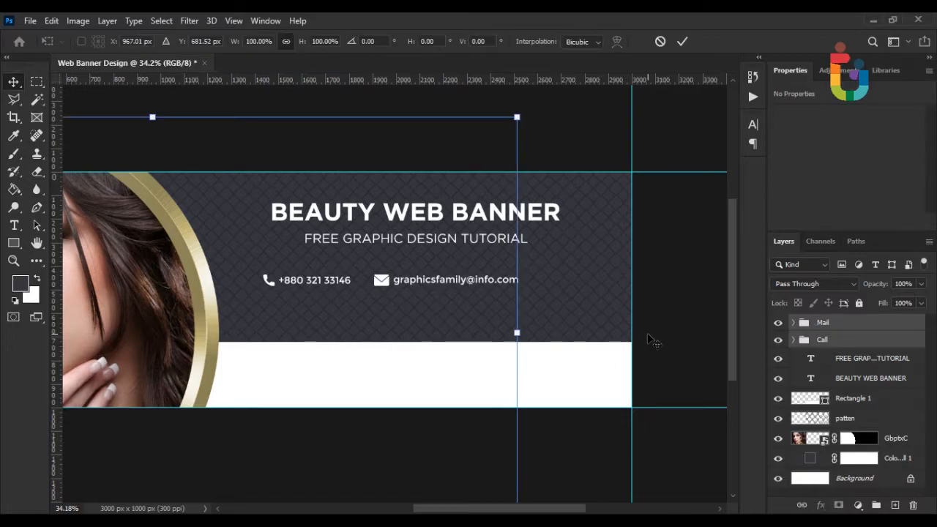
{"action": "scroll", "coordinate": [651, 339], "scroll_direction": "up", "scroll_amount": 3}
{"action": "key", "text": "Return"}
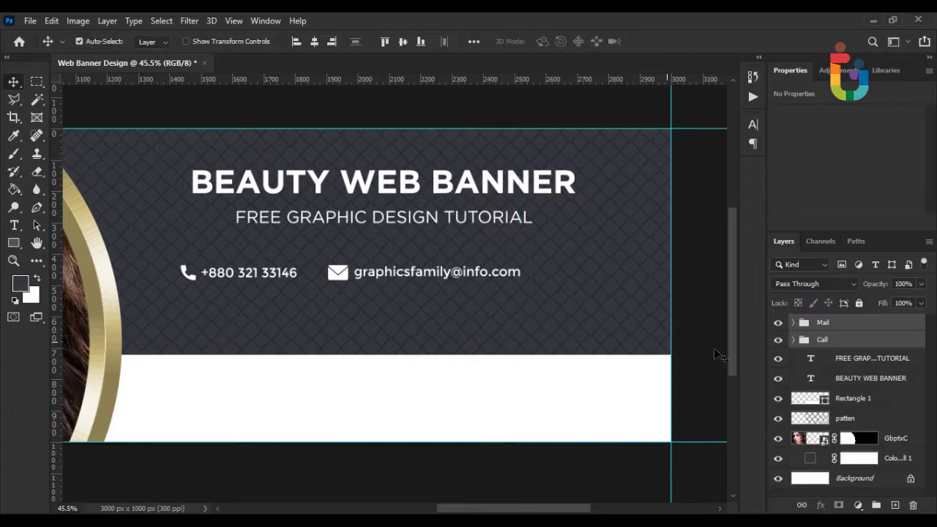
Expand both groups and move Ellipse 1 out of the Call group.
{"action": "left_click", "coordinate": [790, 342]}
{"action": "left_click", "coordinate": [793, 341]}
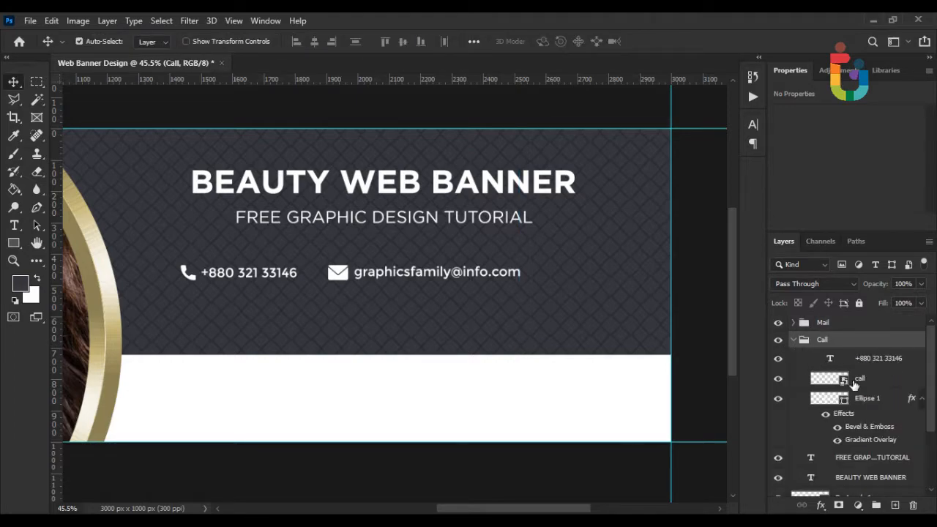
{"action": "scroll", "coordinate": [858, 384], "scroll_direction": "down", "scroll_amount": 1}
{"action": "scroll", "coordinate": [857, 384], "scroll_direction": "down", "scroll_amount": 1}
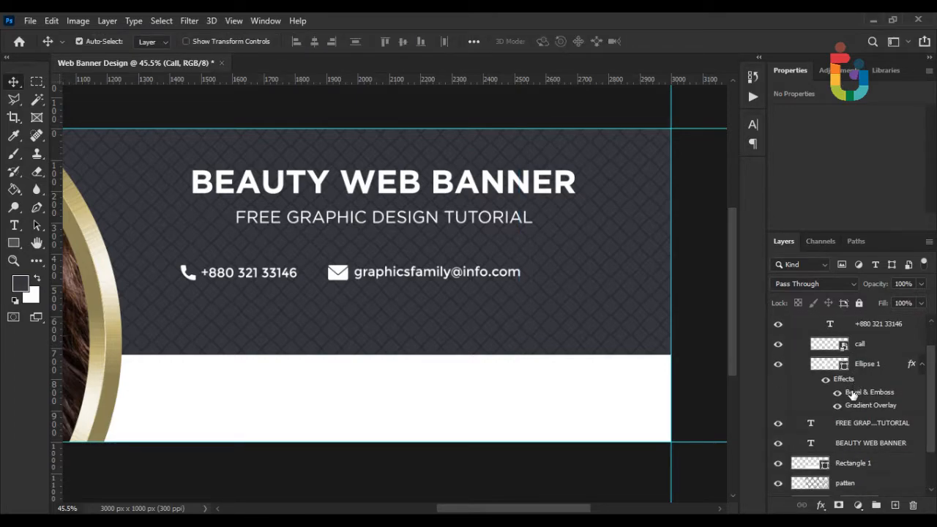
{"action": "scroll", "coordinate": [851, 393], "scroll_direction": "up", "scroll_amount": 2}
{"action": "left_click", "coordinate": [792, 323]}
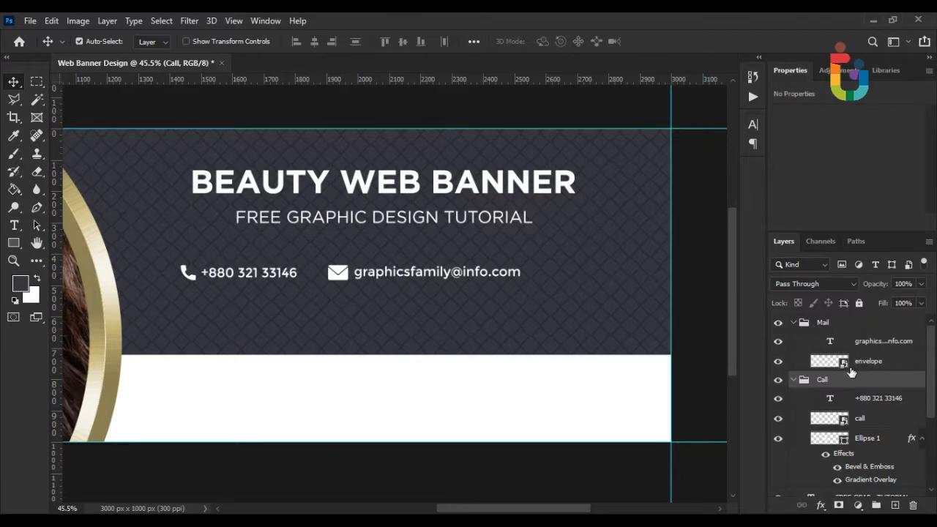
{"action": "scroll", "coordinate": [868, 382], "scroll_direction": "down", "scroll_amount": 1}
{"action": "scroll", "coordinate": [877, 439], "scroll_direction": "down", "scroll_amount": 2}
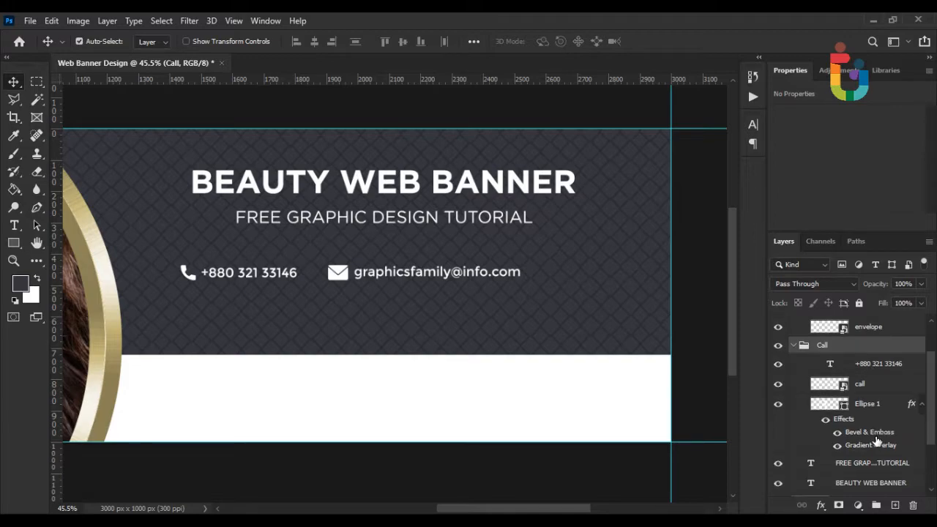
{"action": "left_click_drag", "start_coordinate": [869, 398], "coordinate": [841, 438]}
Collapse the Call and Mail groups and select them both.
{"action": "left_click", "coordinate": [793, 328]}
{"action": "scroll", "coordinate": [820, 370], "scroll_direction": "up", "scroll_amount": 1}
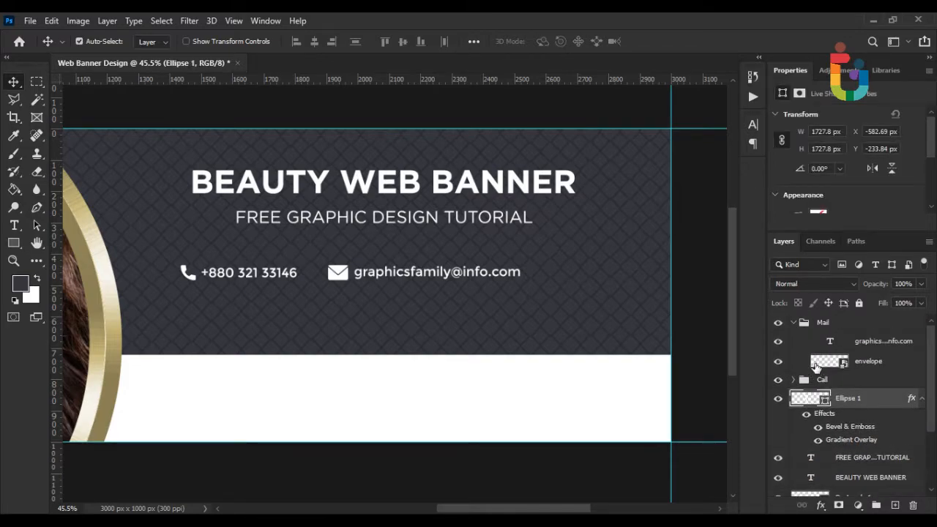
{"action": "left_click", "coordinate": [798, 329]}
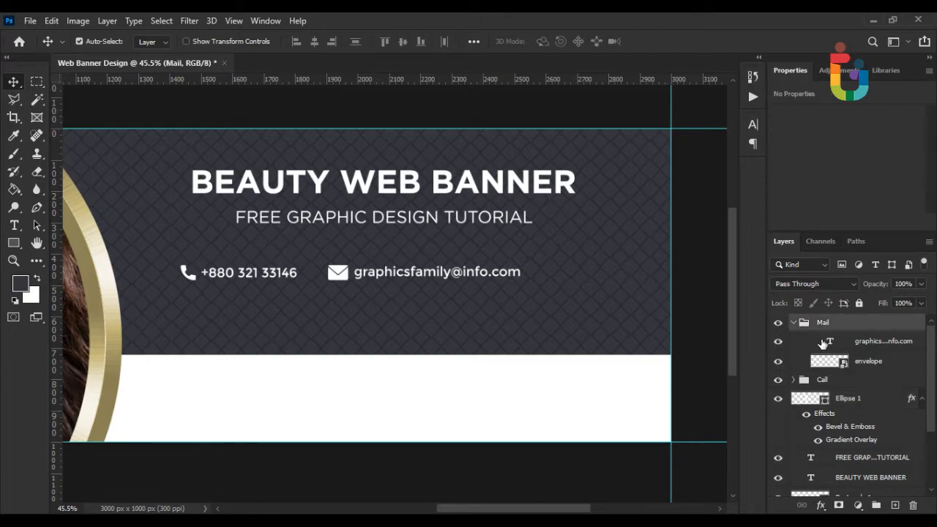
{"action": "left_click", "coordinate": [794, 325]}
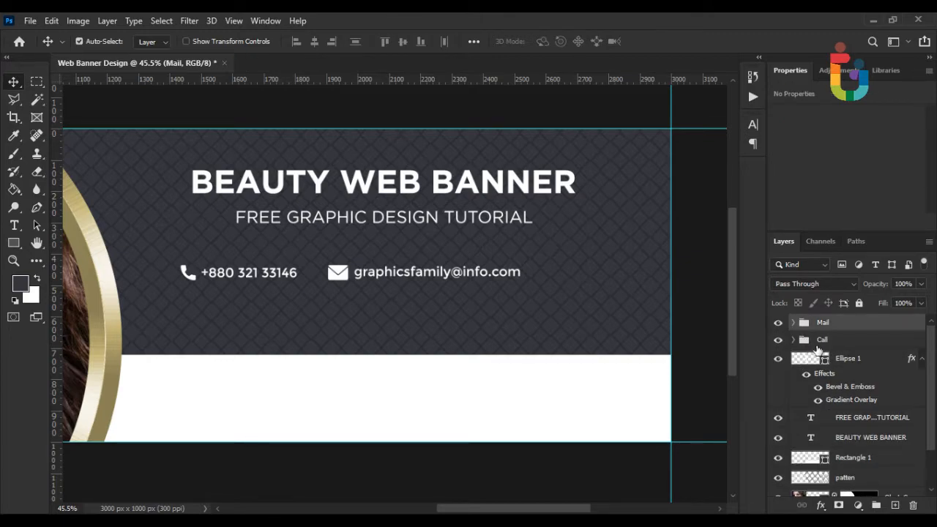
{"action": "left_click", "coordinate": [820, 344], "text": "shift"}
Shift the whole phone and e-mail line left beneath the subtitle.
{"action": "key", "text": "ctrl+t"}
{"action": "scroll", "coordinate": [431, 309], "scroll_direction": "up", "scroll_amount": 1}
{"action": "left_click_drag", "start_coordinate": [408, 273], "coordinate": [371, 273]}
{"action": "key", "text": "Return"}
{"action": "scroll", "coordinate": [395, 276], "scroll_direction": "down", "scroll_amount": 2}
{"action": "scroll", "coordinate": [395, 276], "scroll_direction": "down", "scroll_amount": 3}
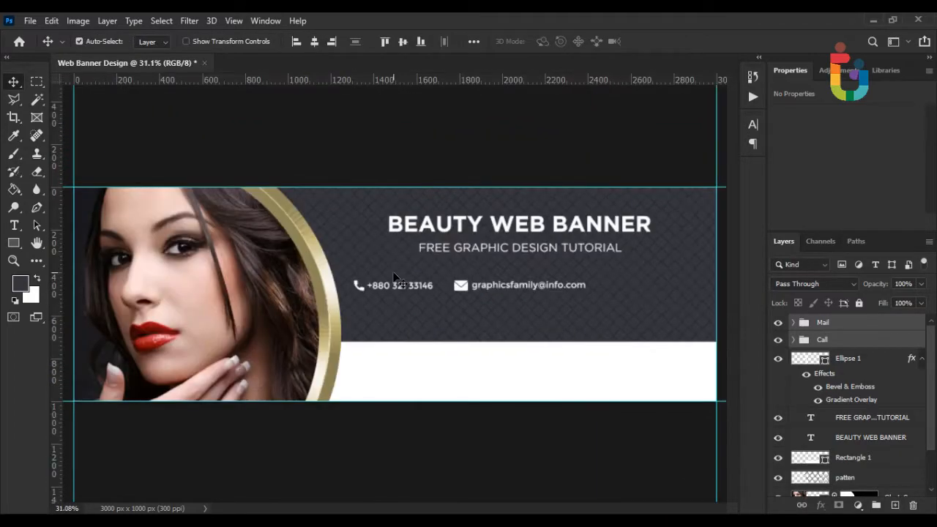
{"action": "scroll", "coordinate": [468, 293], "scroll_direction": "up", "scroll_amount": 5}
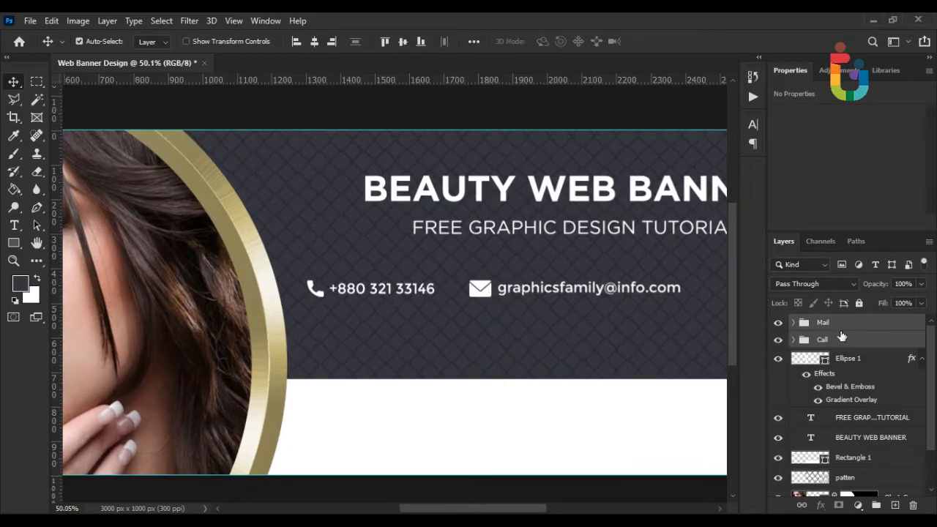
Move the Mail group left to close the gap to the phone number.
{"action": "left_click", "coordinate": [838, 323]}
{"action": "key", "text": "ctrl+t"}
{"action": "scroll", "coordinate": [495, 293], "scroll_direction": "up", "scroll_amount": 2}
{"action": "left_click_drag", "start_coordinate": [495, 293], "coordinate": [470, 292]}
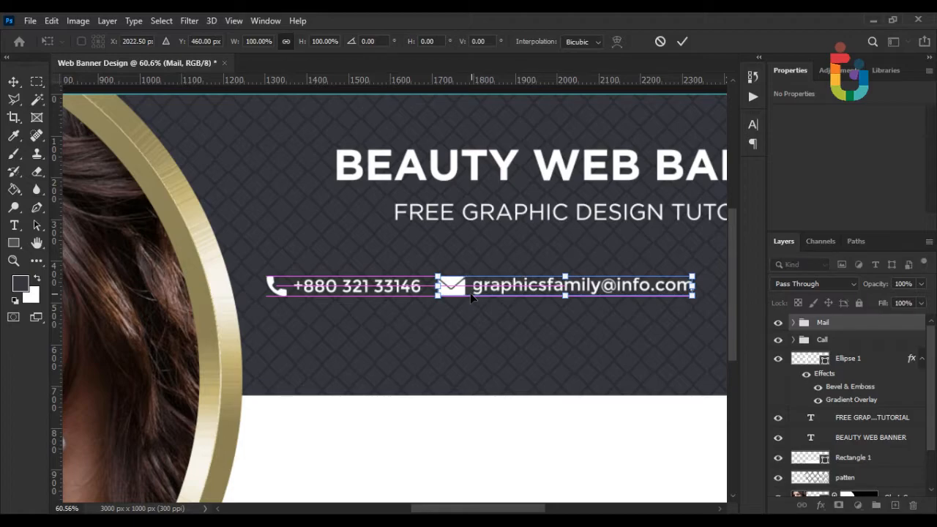
{"action": "key", "text": "Return"}
{"action": "scroll", "coordinate": [471, 294], "scroll_direction": "down", "scroll_amount": 3}
{"action": "scroll", "coordinate": [575, 317], "scroll_direction": "up", "scroll_amount": 1}
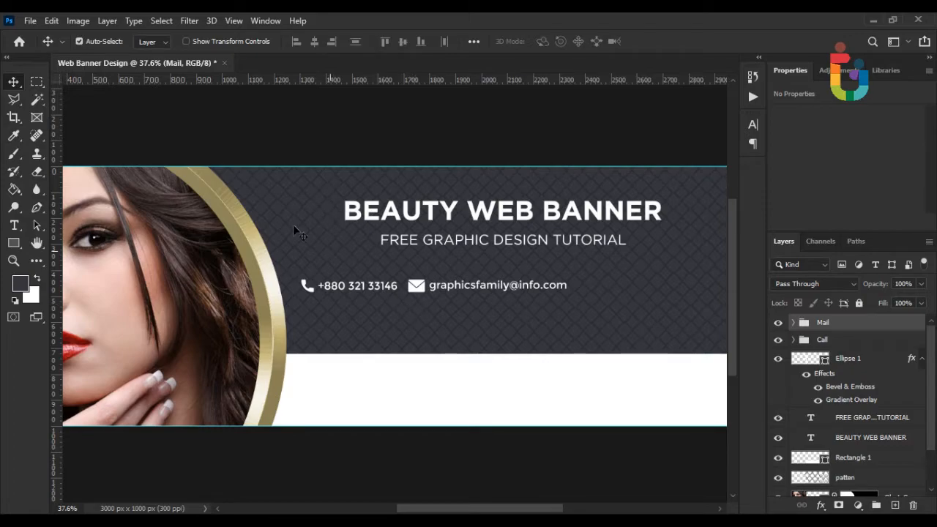
Place the pin PSD as an embedded 'pin' layer in the banner.
{"action": "left_click", "coordinate": [30, 21]}
{"action": "left_click", "coordinate": [65, 293]}
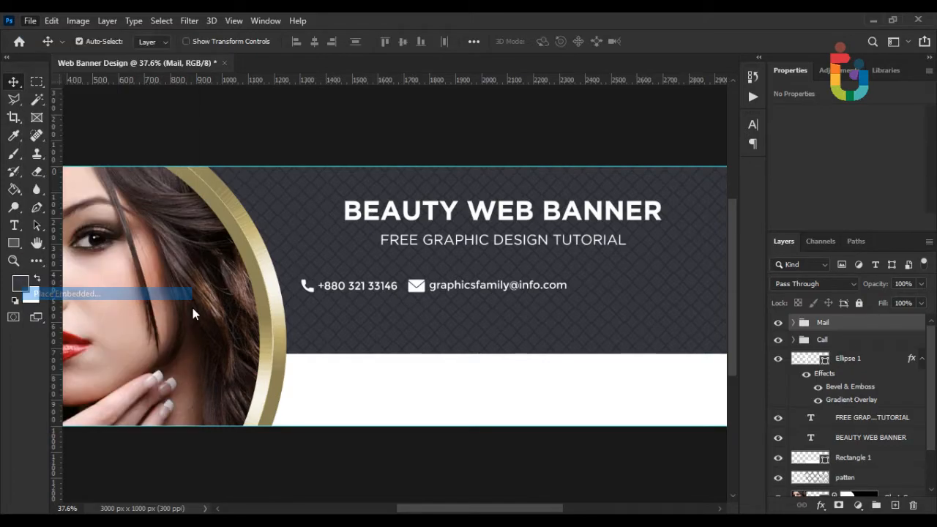
{"action": "double_click", "coordinate": [448, 132]}
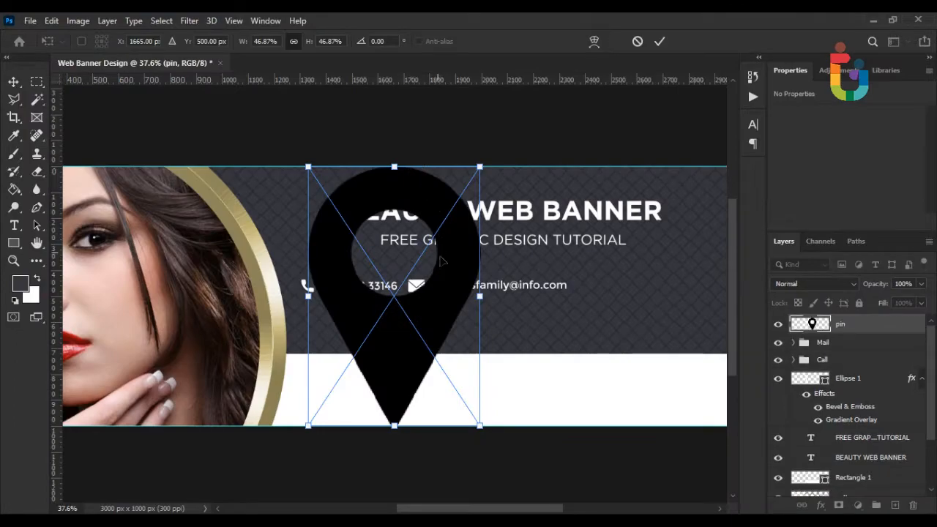
Shrink the pin to about 2% and move it just right of the e-mail address.
{"action": "left_click_drag", "start_coordinate": [481, 168], "coordinate": [296, 323]}
{"action": "scroll", "coordinate": [435, 313], "scroll_direction": "up", "scroll_amount": 5}
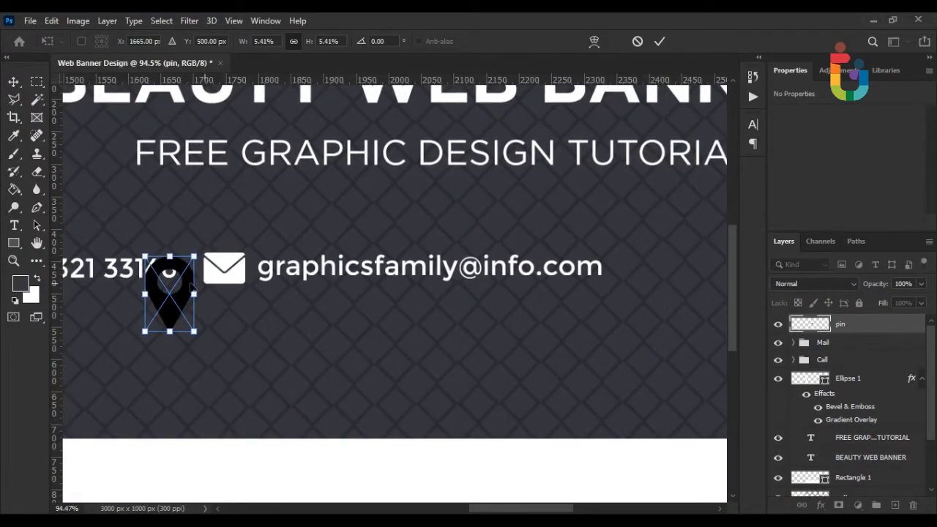
{"action": "left_click_drag", "start_coordinate": [172, 261], "coordinate": [172, 286]}
{"action": "left_click_drag", "start_coordinate": [167, 314], "coordinate": [634, 296]}
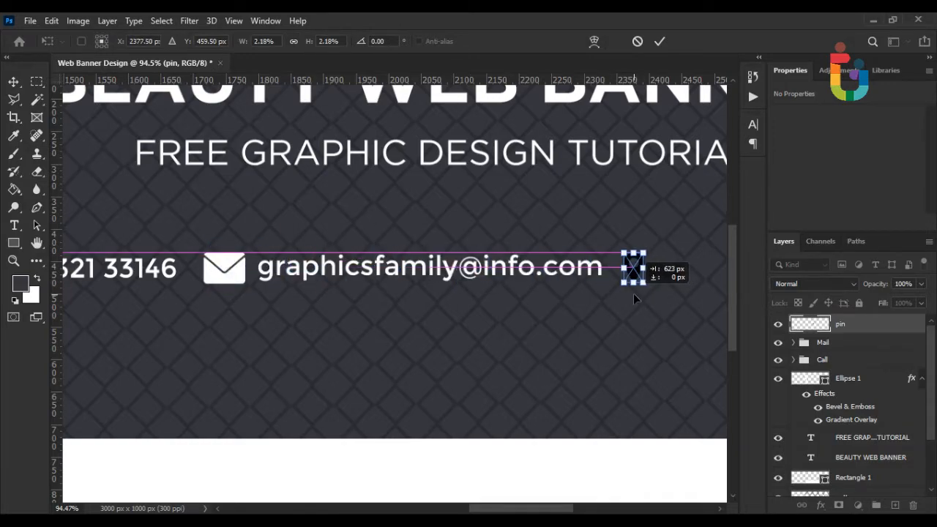
Commit the pin's size and position, then dismiss the pin layer's options menu.
{"action": "key", "text": "Return"}
{"action": "right_click", "coordinate": [858, 323]}
{"action": "left_click", "coordinate": [864, 325]}
Recolour Shape 1 in pin.psd to white (ffffff) and save the file.
{"action": "double_click", "coordinate": [814, 324]}
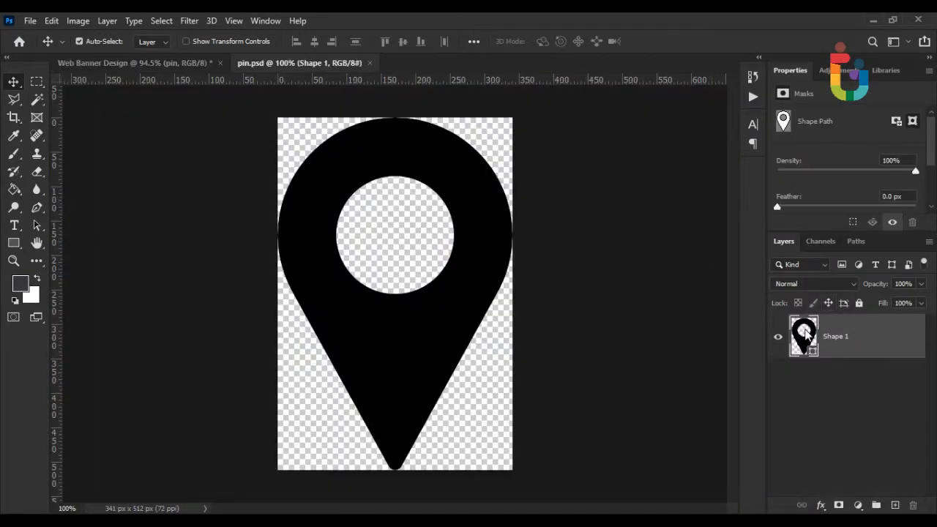
{"action": "double_click", "coordinate": [804, 331]}
{"action": "type", "text": "ffffff"}
{"action": "left_click", "coordinate": [841, 106]}
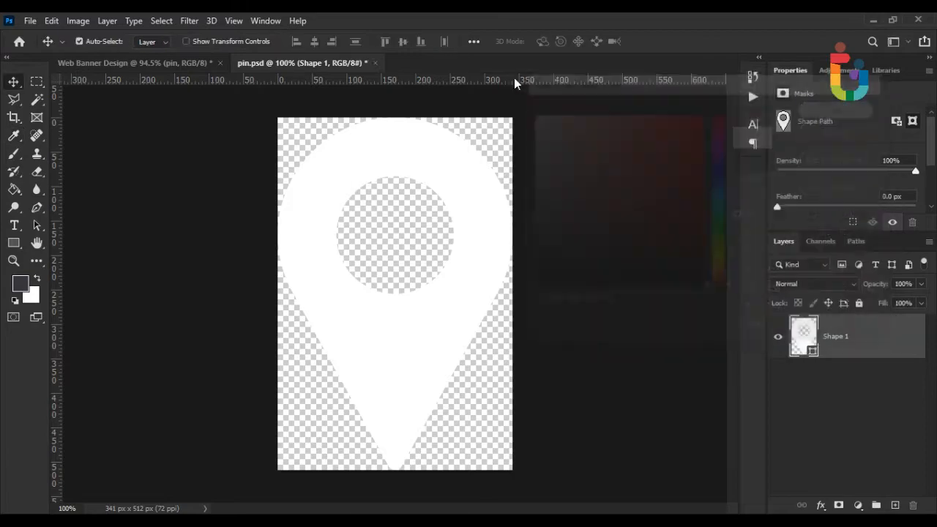
{"action": "left_click", "coordinate": [375, 63]}
{"action": "left_click", "coordinate": [412, 211]}
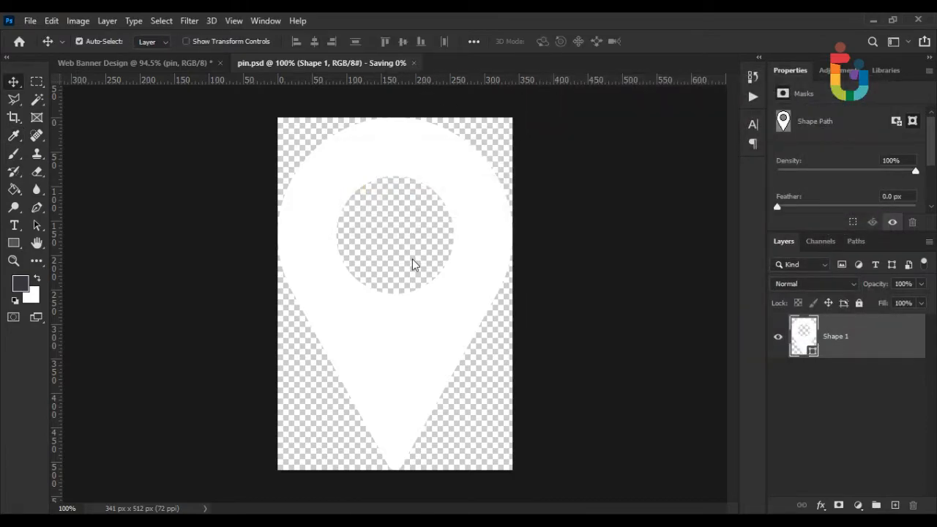
{"action": "scroll", "coordinate": [413, 261], "scroll_direction": "down", "scroll_amount": 4}
{"action": "scroll", "coordinate": [596, 282], "scroll_direction": "down", "scroll_amount": 2}
{"action": "left_click_drag", "start_coordinate": [562, 280], "coordinate": [492, 293]}
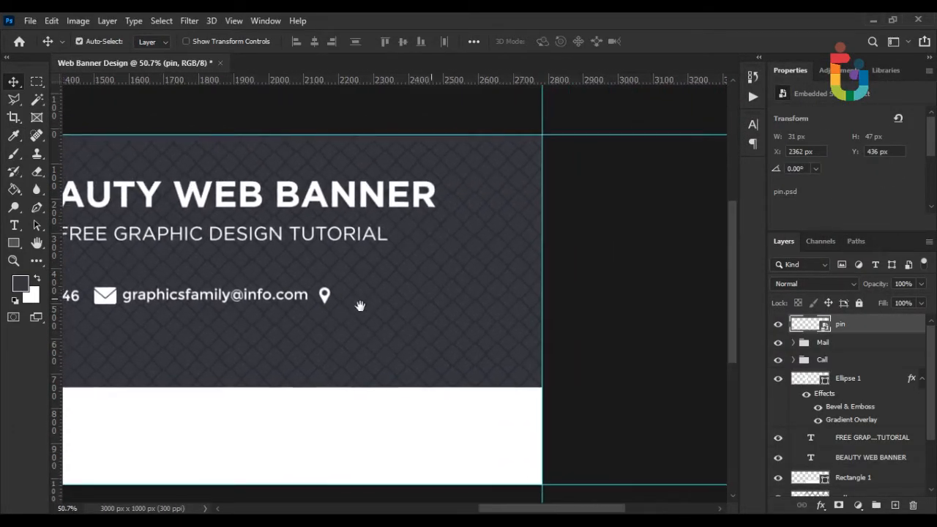
{"action": "left_click", "coordinate": [14, 226]}
{"action": "left_click", "coordinate": [305, 302]}
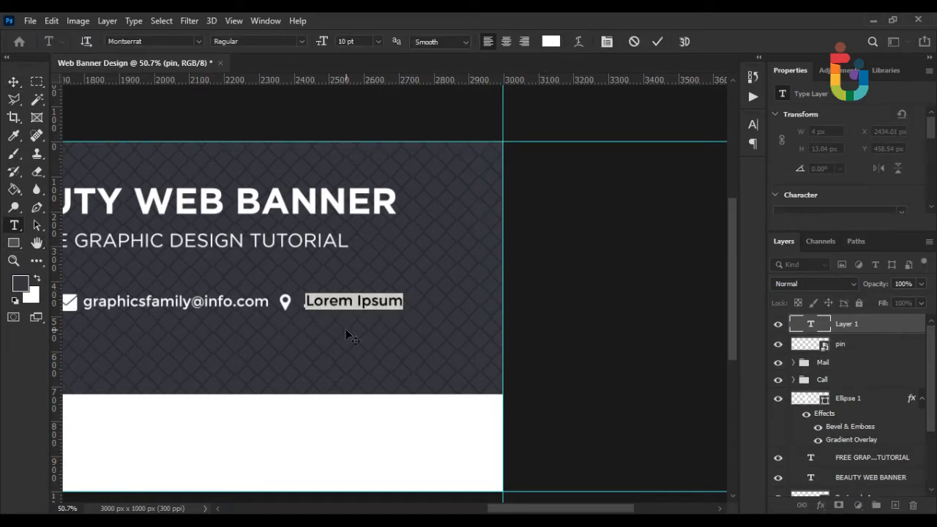
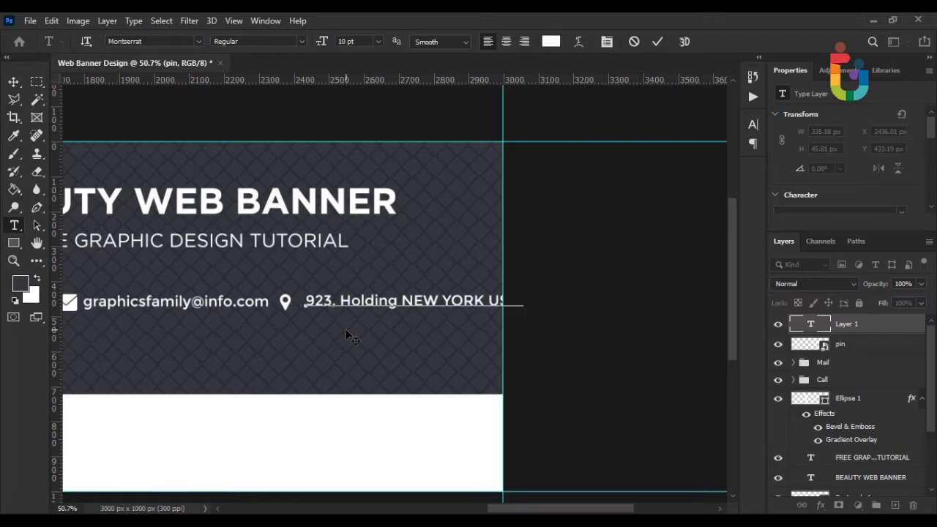
{"action": "left_click", "coordinate": [840, 347], "text": "shift"}
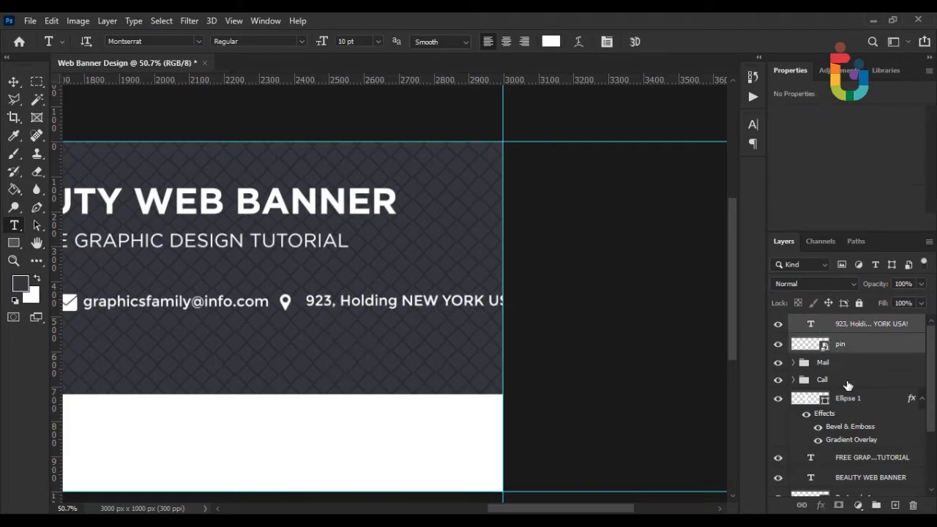
Group the pin and address layers and name the group Address.
{"action": "left_click", "coordinate": [876, 504]}
{"action": "double_click", "coordinate": [838, 326]}
{"action": "type", "text": "a"}
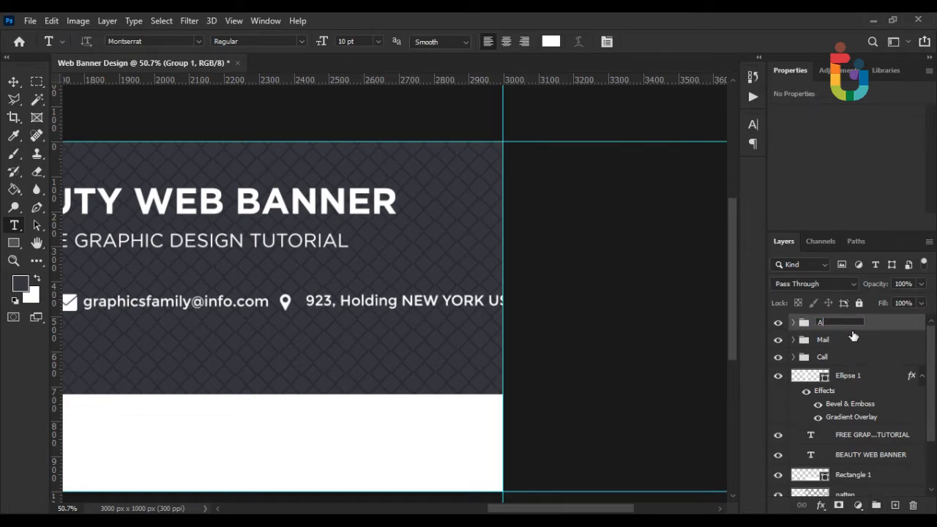
{"action": "type", "text": "ddress"}
{"action": "key", "text": "Return"}
Move and slightly narrow the Address, Mail and Call groups so the contact line is centred under the subtitle.
{"action": "left_click", "coordinate": [826, 357], "text": "shift"}
{"action": "key", "text": "ctrl+t"}
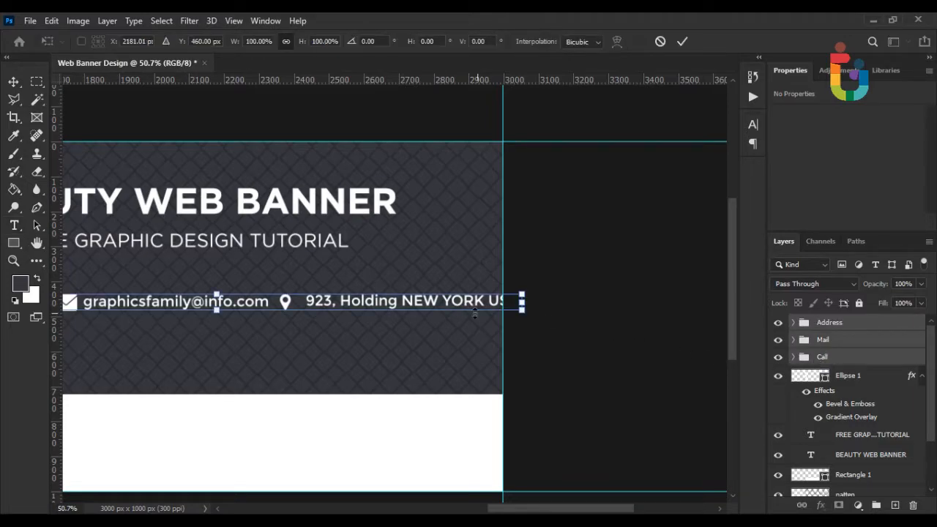
{"action": "scroll", "coordinate": [324, 314], "scroll_direction": "down", "scroll_amount": 2}
{"action": "left_click_drag", "start_coordinate": [443, 307], "coordinate": [565, 328]}
{"action": "scroll", "coordinate": [397, 312], "scroll_direction": "up", "scroll_amount": 2}
{"action": "left_click_drag", "start_coordinate": [691, 320], "coordinate": [655, 322]}
{"action": "mouse_move", "coordinate": [577, 321]}
{"action": "left_mouse_down"}
{"action": "mouse_move", "coordinate": [619, 320]}
{"action": "mouse_move", "coordinate": [592, 319]}
{"action": "left_mouse_up"}
{"action": "key", "text": "Return"}
Fit the whole banner in view and return to the Move tool.
{"action": "key", "text": "t"}
{"action": "key", "text": "ctrl+0"}
{"action": "scroll", "coordinate": [605, 344], "scroll_direction": "up", "scroll_amount": 2}
{"action": "scroll", "coordinate": [583, 334], "scroll_direction": "down", "scroll_amount": 2}
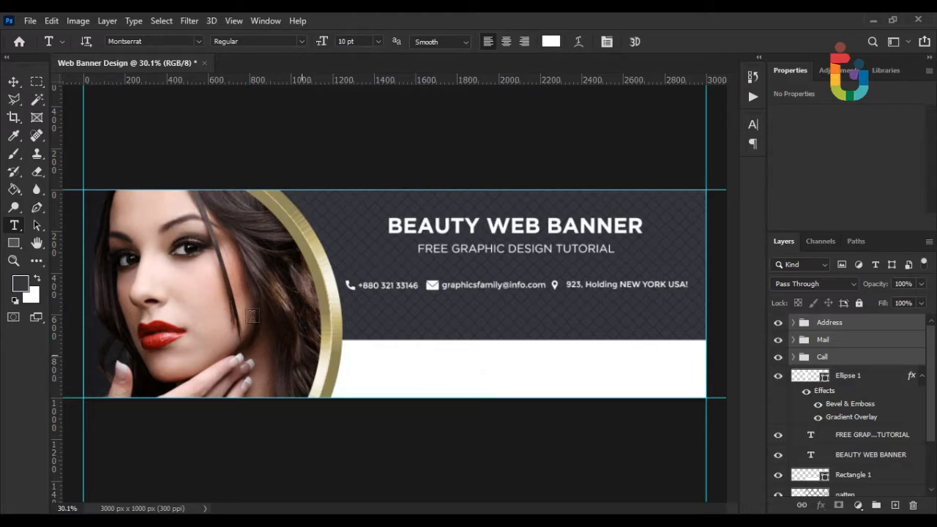
{"action": "left_click", "coordinate": [13, 81]}
{"action": "scroll", "coordinate": [373, 309], "scroll_direction": "down", "scroll_amount": 1}
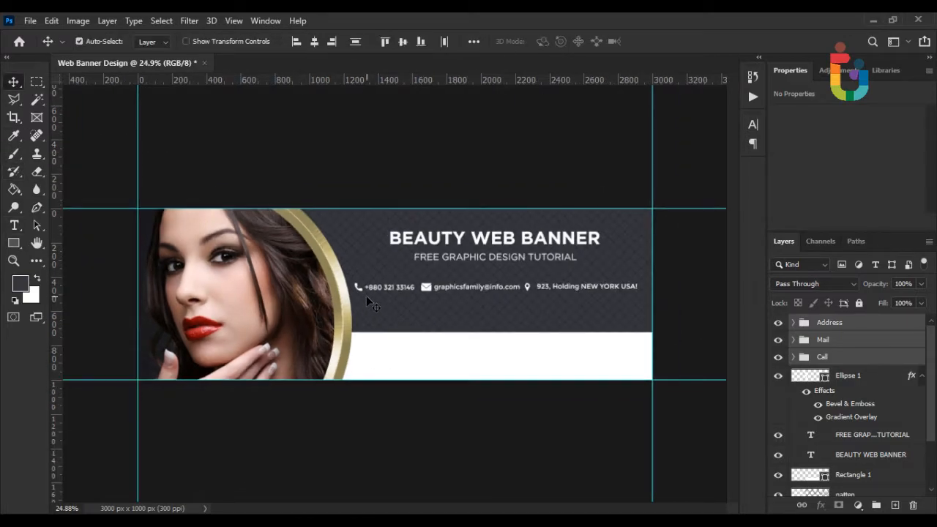
{"action": "scroll", "coordinate": [366, 296], "scroll_direction": "up", "scroll_amount": 1}
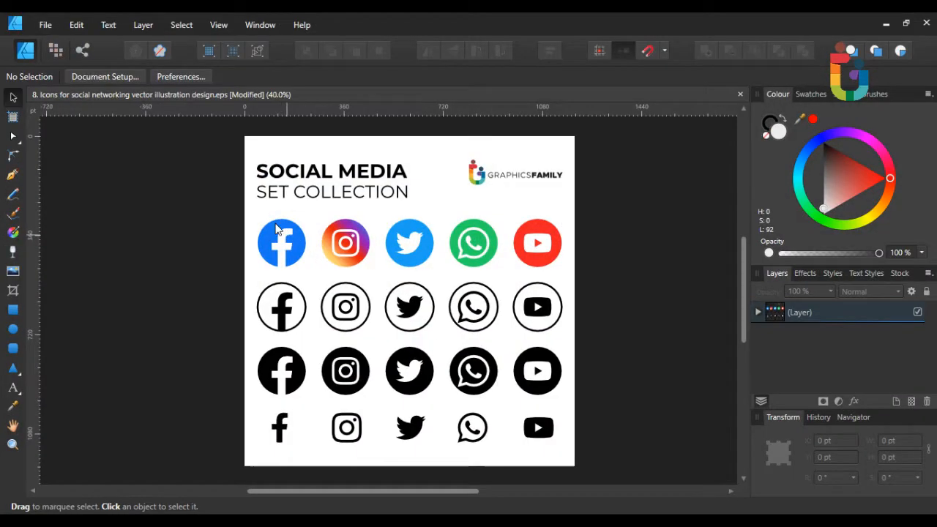
Copy the row of five coloured social icons from the EPS in Affinity Designer.
{"action": "scroll", "coordinate": [252, 212], "scroll_direction": "up", "scroll_amount": 3}
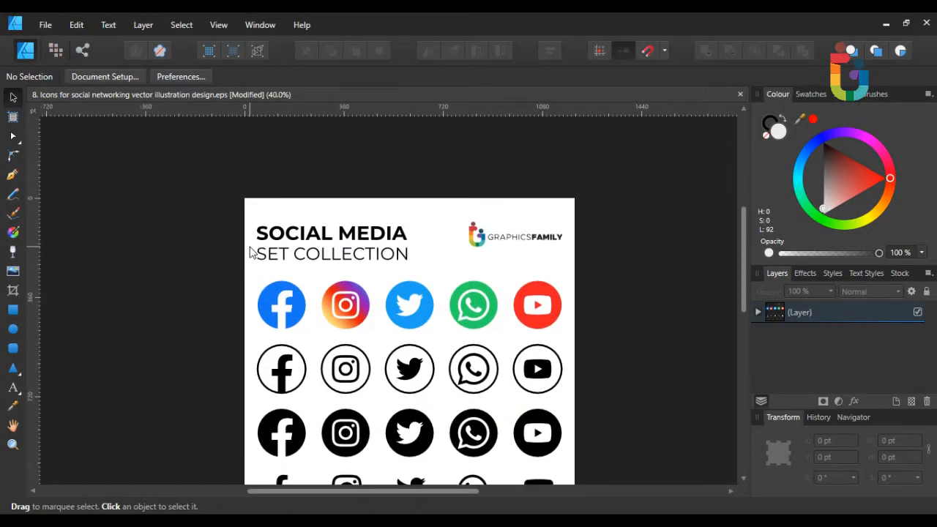
{"action": "scroll", "coordinate": [251, 253], "scroll_direction": "down", "scroll_amount": 2}
{"action": "left_click_drag", "start_coordinate": [251, 209], "coordinate": [567, 278]}
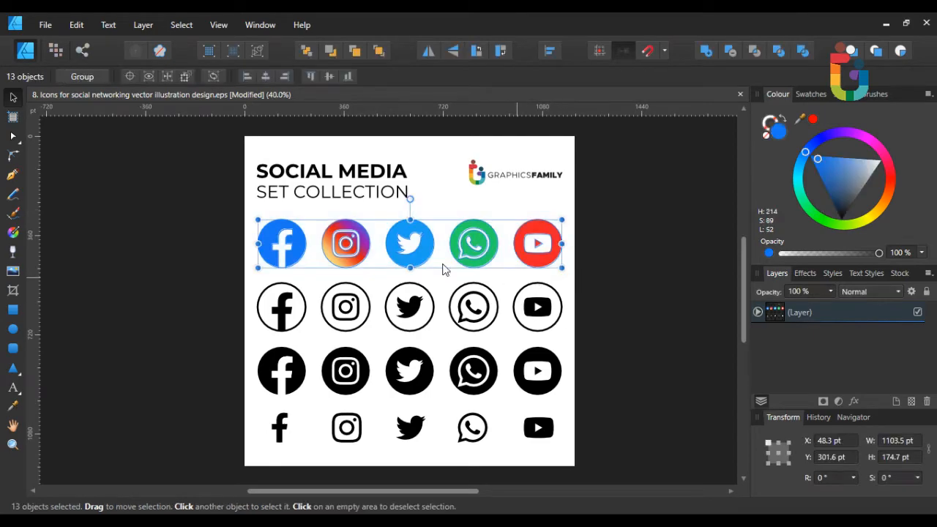
{"action": "left_click_drag", "start_coordinate": [410, 246], "coordinate": [396, 294]}
{"action": "key", "text": "ctrl+z"}
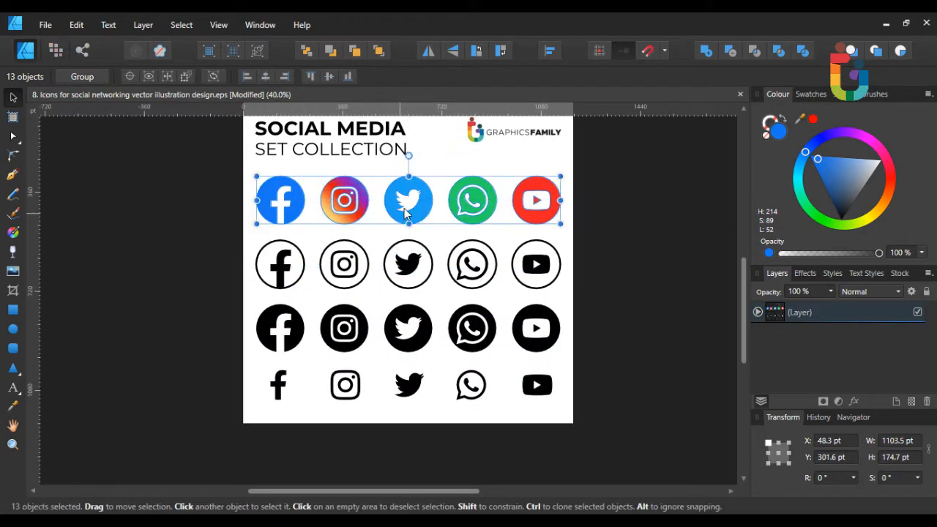
{"action": "right_click", "coordinate": [407, 199]}
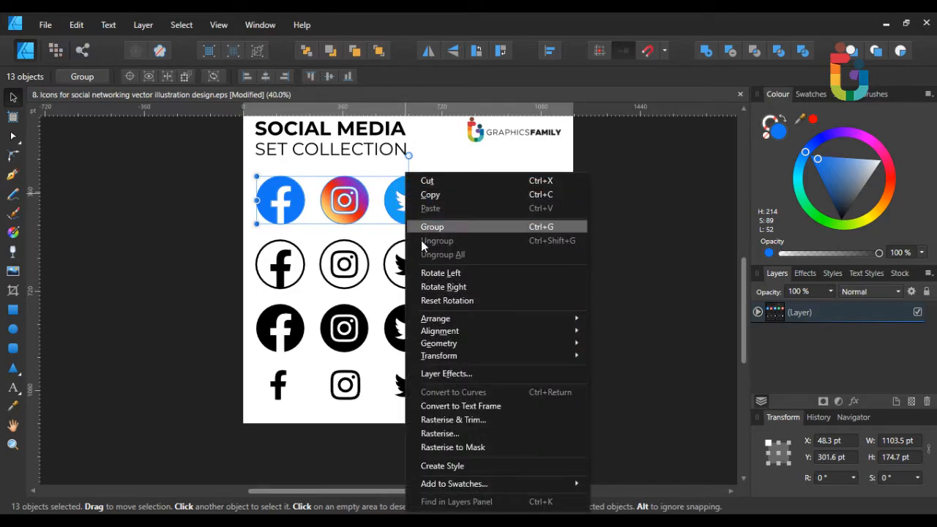
{"action": "left_click", "coordinate": [429, 194]}
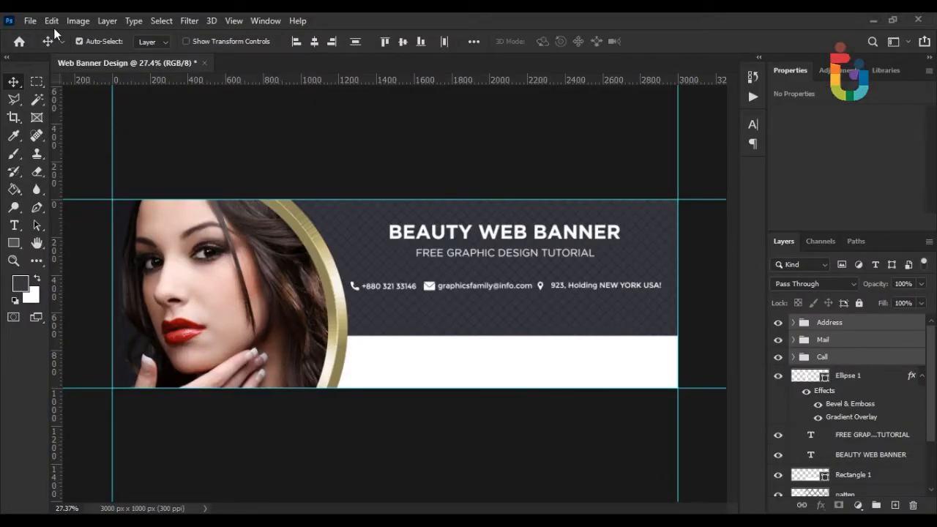
Paste the social icons, scale them to about 18% and place them just below the contact line.
{"action": "left_click", "coordinate": [51, 20]}
{"action": "left_click", "coordinate": [82, 140]}
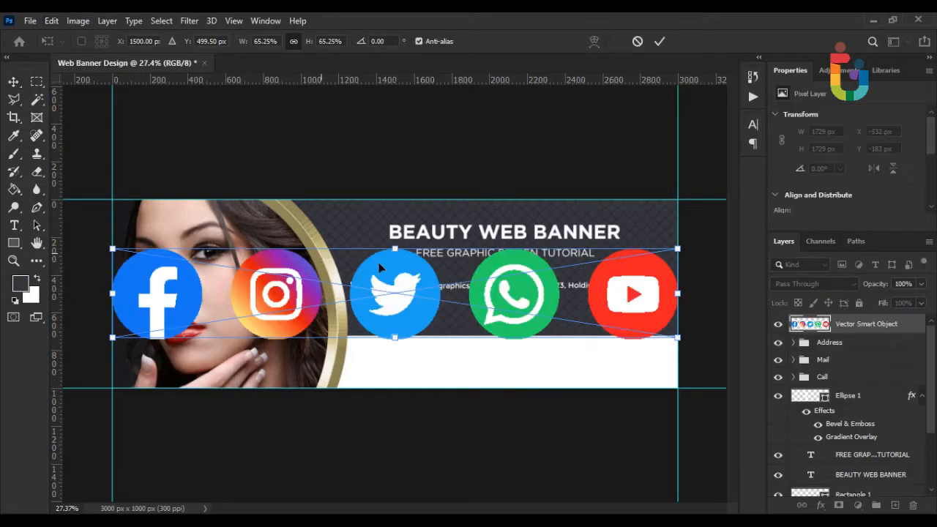
{"action": "left_click_drag", "start_coordinate": [678, 292], "coordinate": [513, 294]}
{"action": "scroll", "coordinate": [540, 313], "scroll_direction": "up", "scroll_amount": 3}
{"action": "scroll", "coordinate": [550, 319], "scroll_direction": "up", "scroll_amount": 2}
{"action": "left_click_drag", "start_coordinate": [372, 324], "coordinate": [565, 360]}
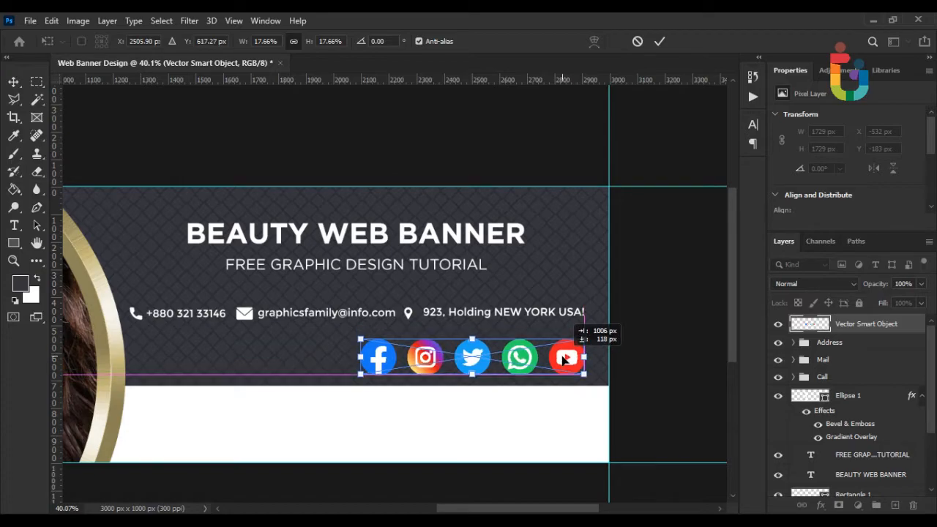
{"action": "key", "text": "Return"}
{"action": "key", "text": "ctrl+0"}
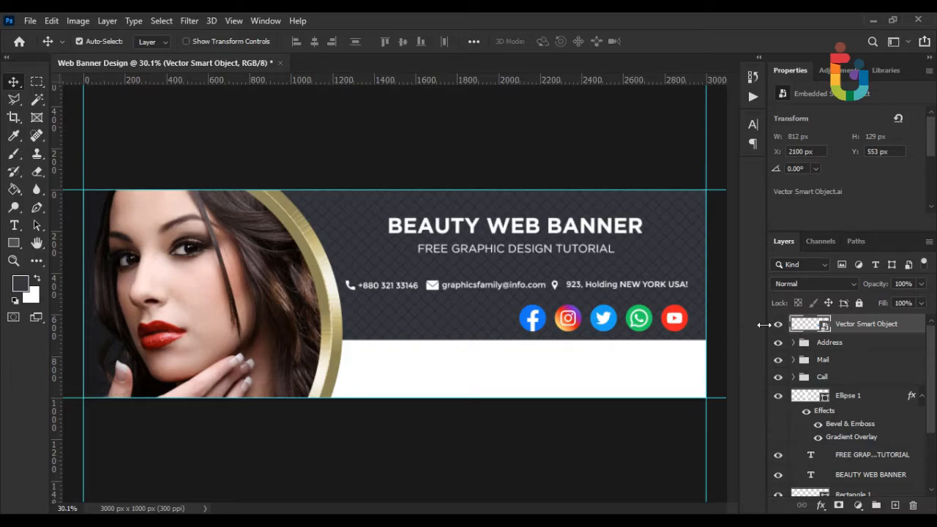
{"action": "scroll", "coordinate": [562, 311], "scroll_direction": "down", "scroll_amount": 2}
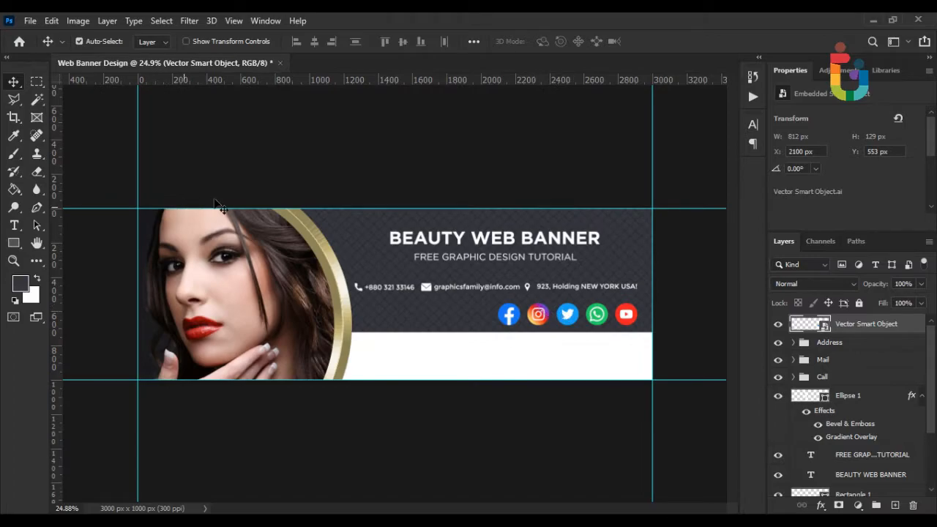
{"action": "scroll", "coordinate": [212, 204], "scroll_direction": "up", "scroll_amount": 1}
{"action": "left_click", "coordinate": [247, 162]}
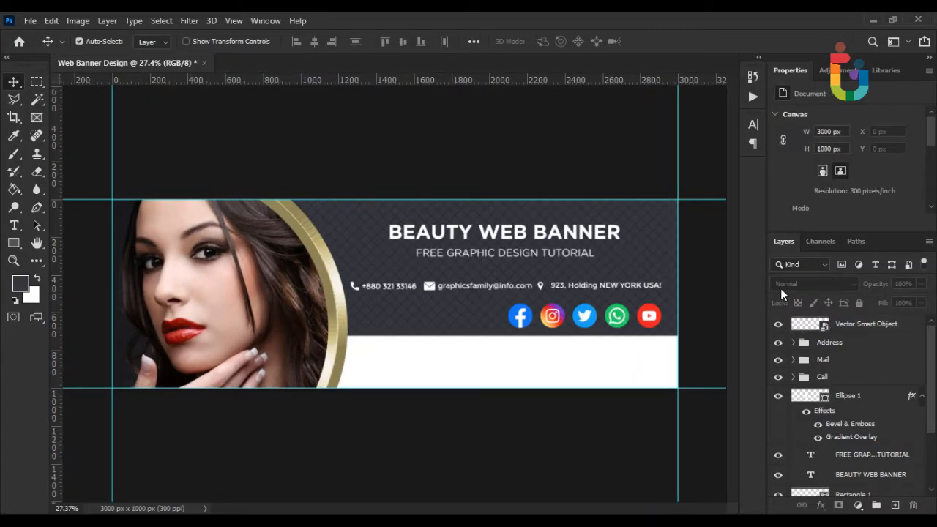
Place the multicoloured logo file into the banner as an embedded image.
{"action": "left_click", "coordinate": [809, 324]}
{"action": "left_click", "coordinate": [30, 21]}
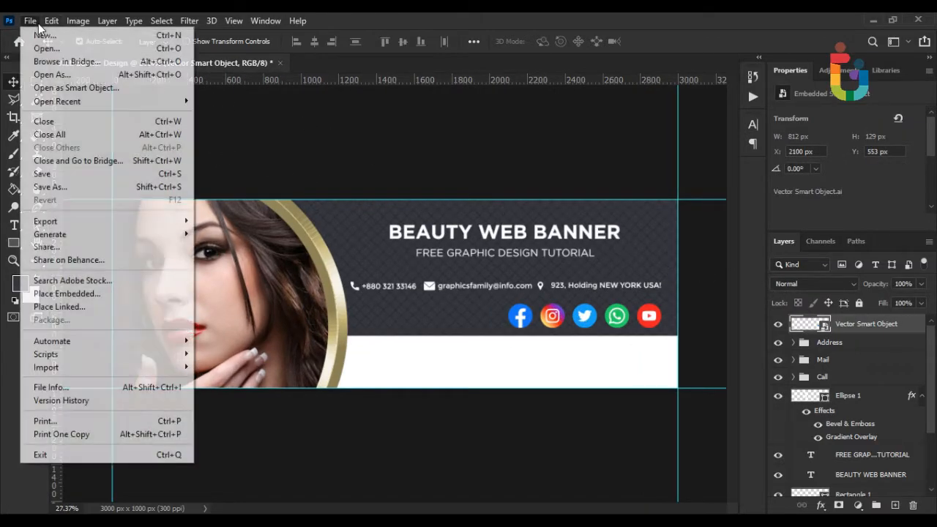
{"action": "left_click", "coordinate": [73, 295]}
{"action": "double_click", "coordinate": [172, 138]}
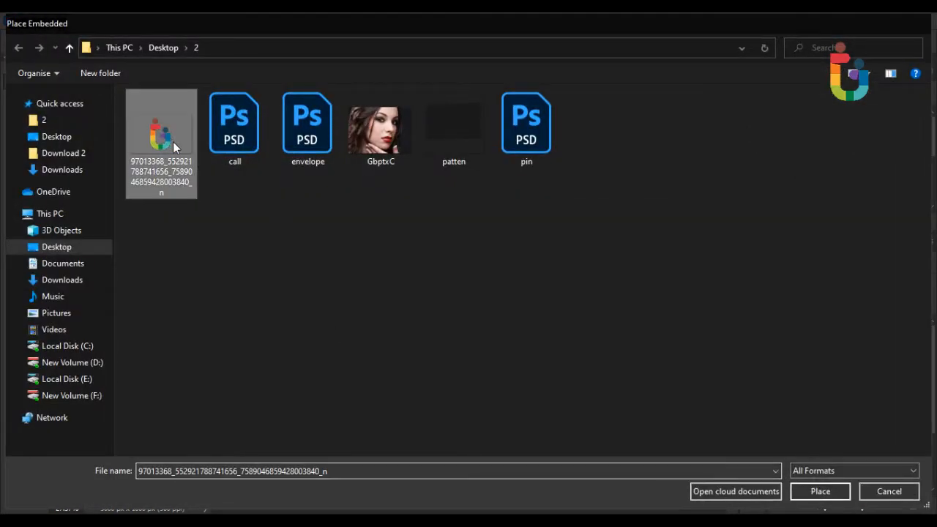
Shrink the logo to 110 × 170 px and position it on the left of the white strip.
{"action": "left_click_drag", "start_coordinate": [556, 202], "coordinate": [447, 262]}
{"action": "scroll", "coordinate": [417, 338], "scroll_direction": "up", "scroll_amount": 3}
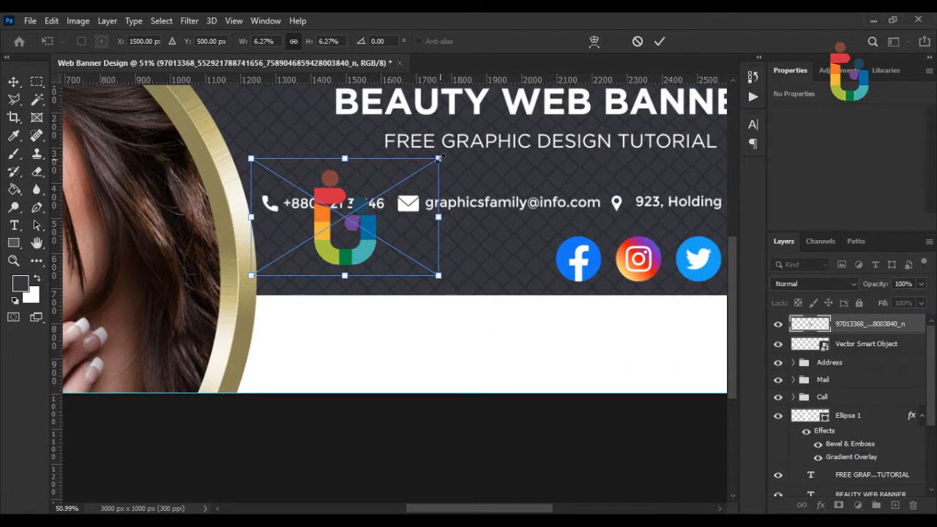
{"action": "left_click_drag", "start_coordinate": [437, 158], "coordinate": [406, 176]}
{"action": "left_click_drag", "start_coordinate": [366, 213], "coordinate": [381, 369]}
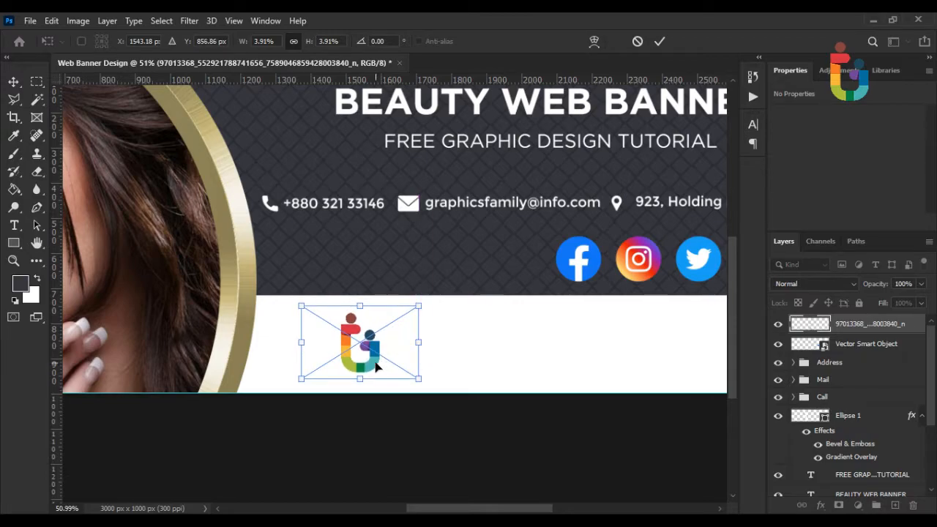
{"action": "key", "text": "Return"}
{"action": "scroll", "coordinate": [361, 351], "scroll_direction": "right", "scroll_amount": 4}
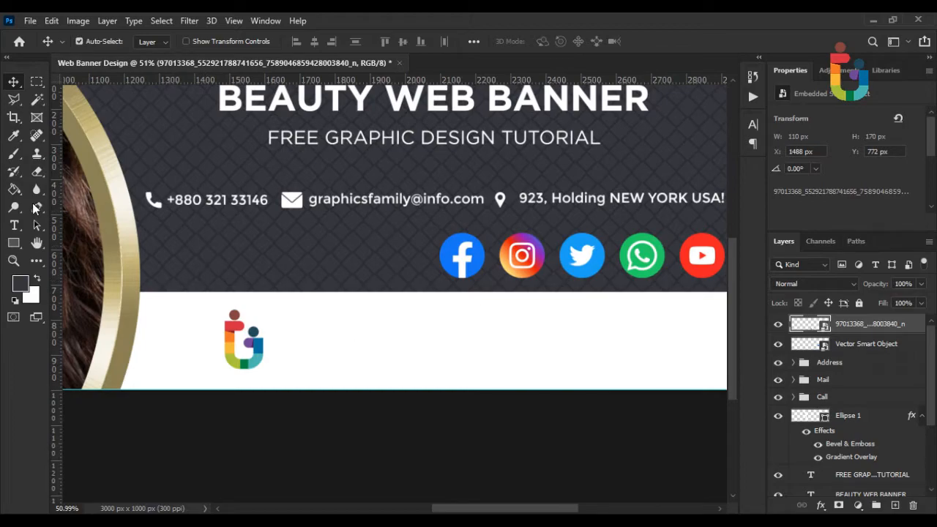
Type GRAPHICSFAMILY in black (000000) beside the logo.
{"action": "key", "text": "t"}
{"action": "left_click", "coordinate": [291, 350]}
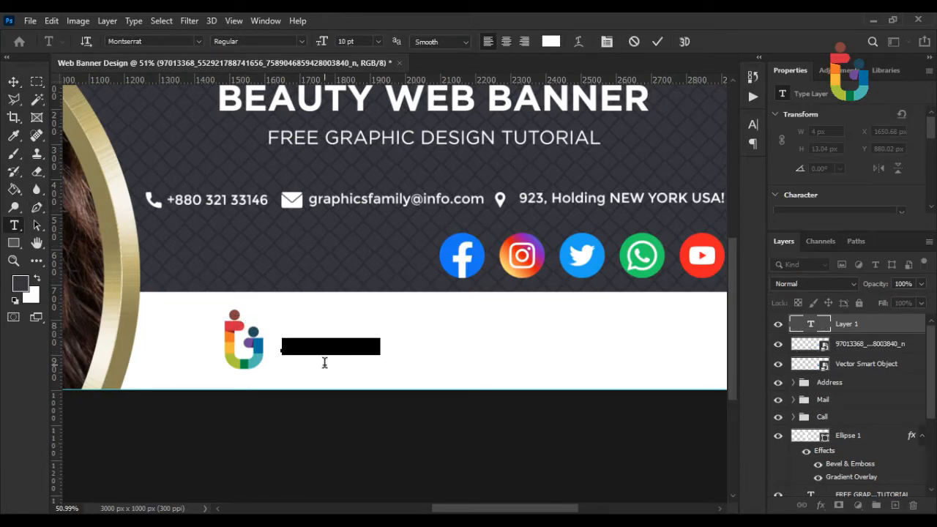
{"action": "left_click", "coordinate": [550, 41]}
{"action": "type", "text": "000000"}
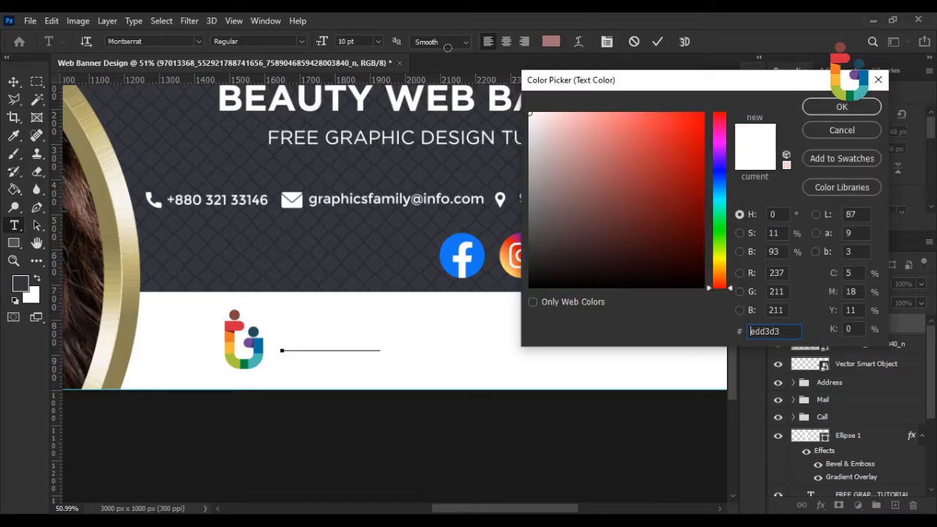
{"action": "left_click", "coordinate": [814, 103]}
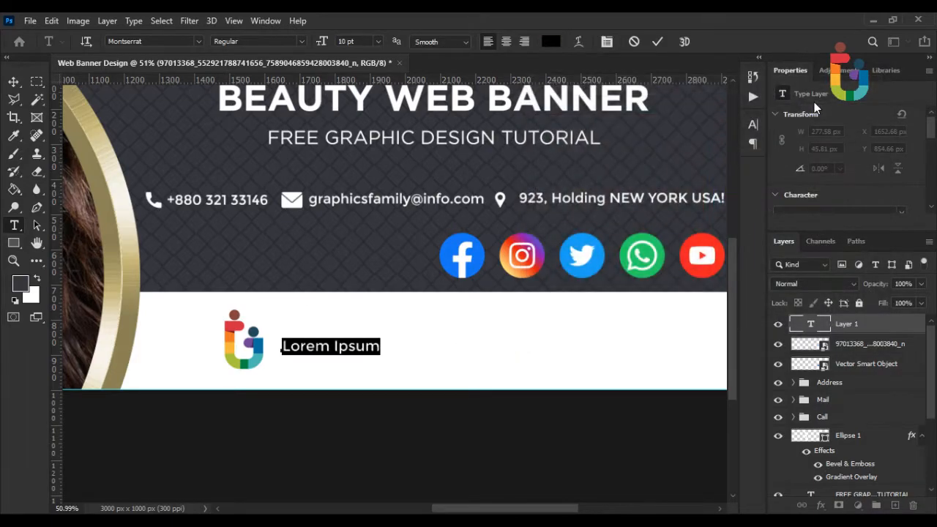
{"action": "type", "text": "GRAP"}
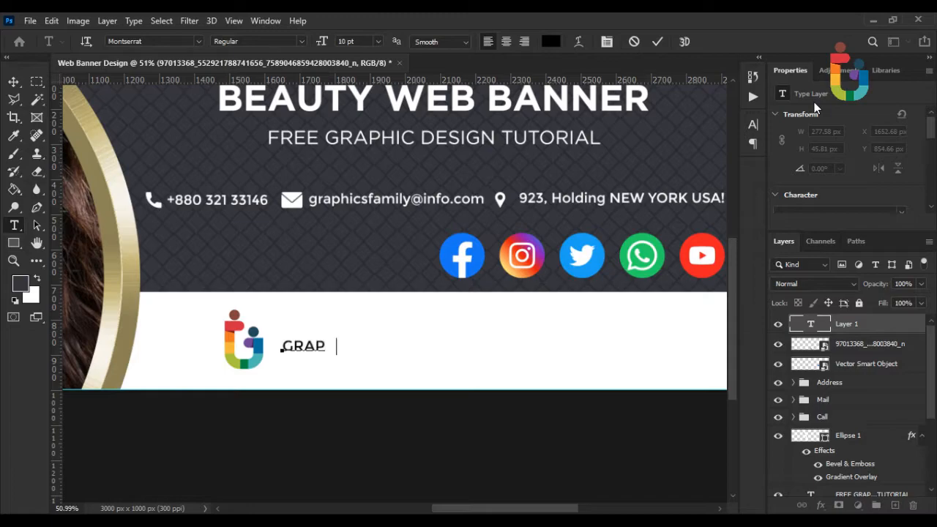
{"action": "type", "text": "HICSFAMILY"}
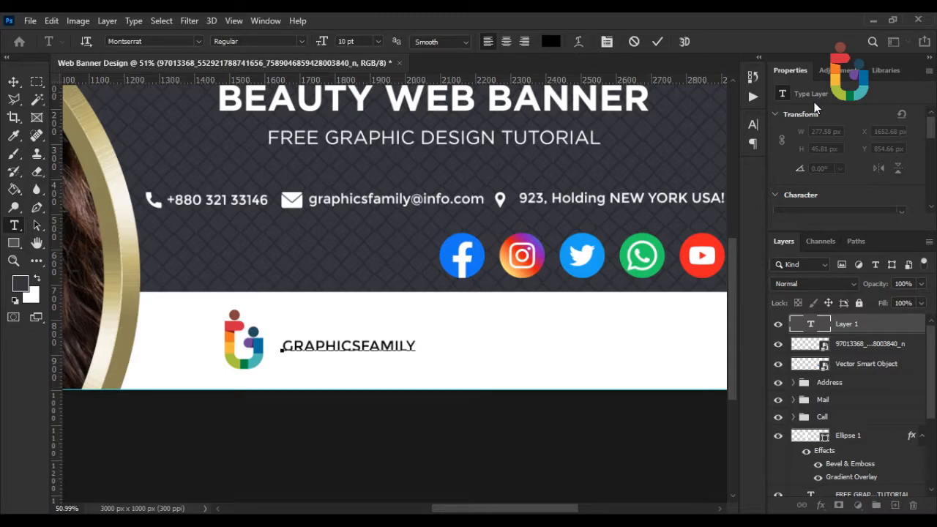
Set the text to Gotham, with GRAPHICS in Bold and FAMILY in Book.
{"action": "key", "text": "ctrl+a"}
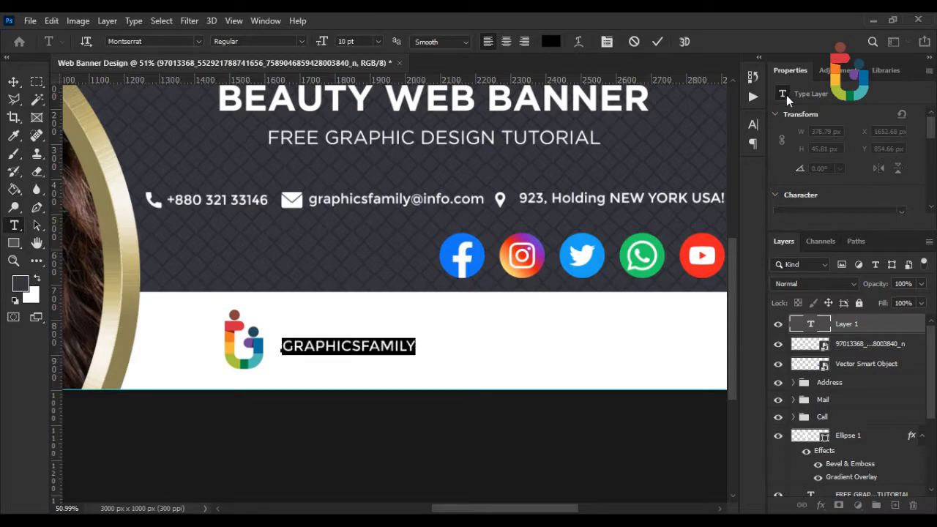
{"action": "left_click", "coordinate": [197, 42]}
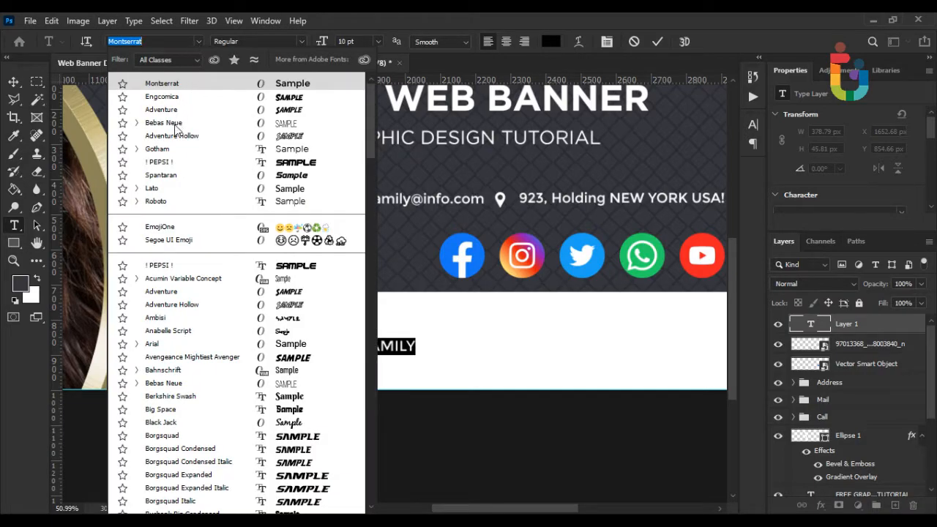
{"action": "left_click", "coordinate": [172, 150]}
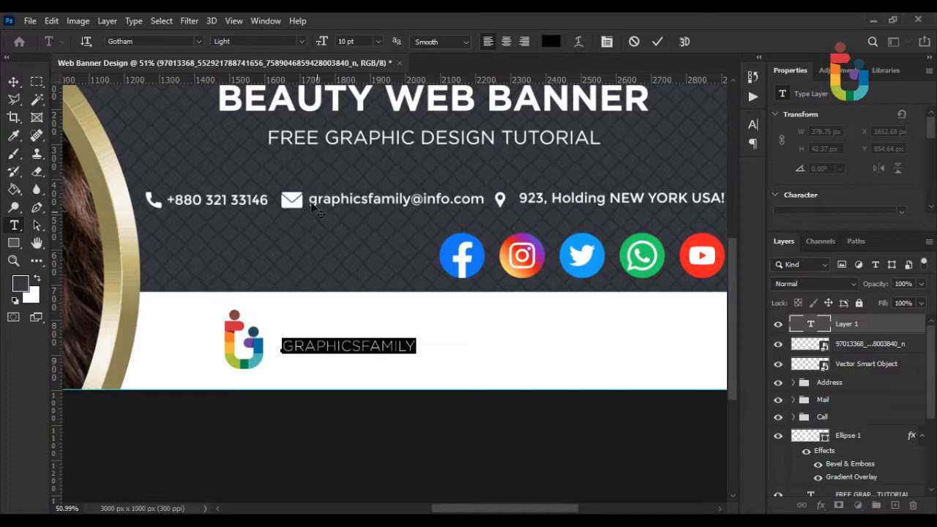
{"action": "left_click_drag", "start_coordinate": [361, 346], "coordinate": [239, 330]}
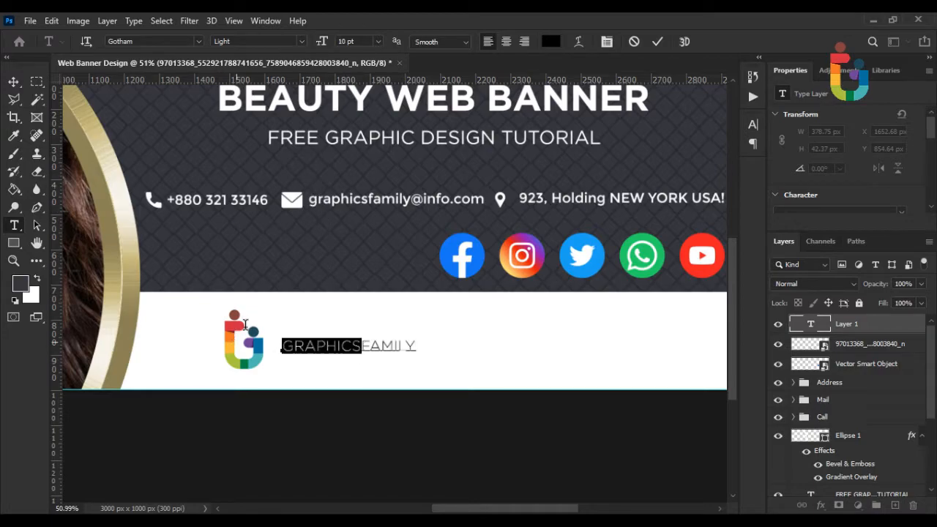
{"action": "left_click", "coordinate": [300, 40]}
{"action": "left_click", "coordinate": [271, 115]}
{"action": "left_click_drag", "start_coordinate": [366, 346], "coordinate": [427, 349]}
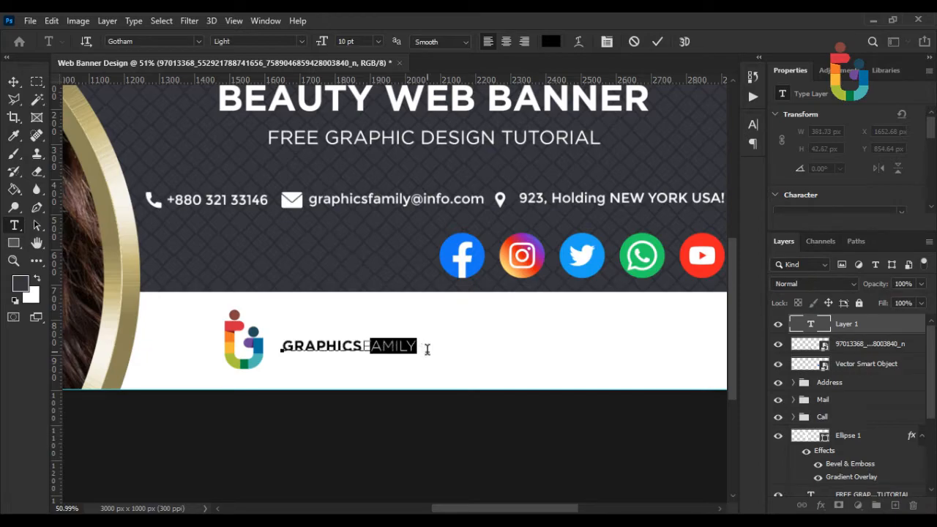
{"action": "left_click", "coordinate": [417, 348]}
{"action": "left_click", "coordinate": [364, 347], "text": "shift"}
{"action": "left_click", "coordinate": [299, 42]}
{"action": "left_click", "coordinate": [233, 75]}
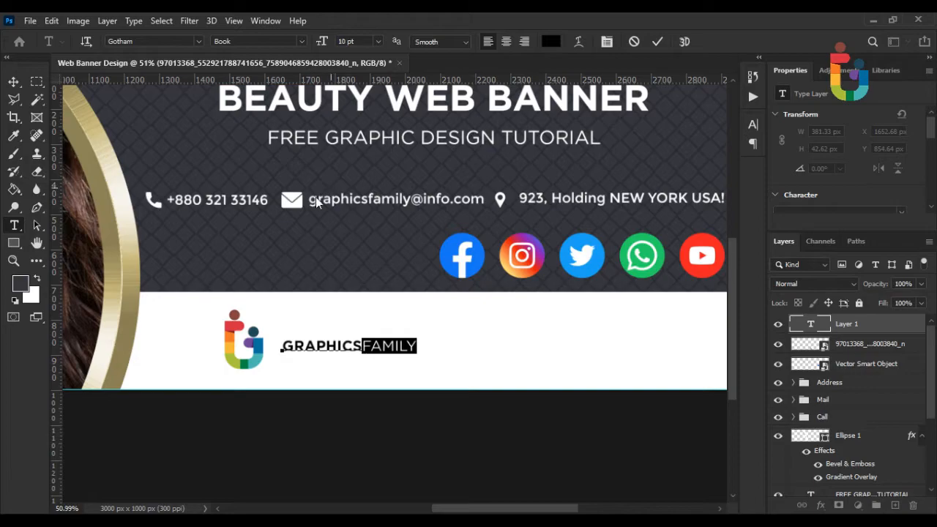
{"action": "left_click", "coordinate": [189, 269]}
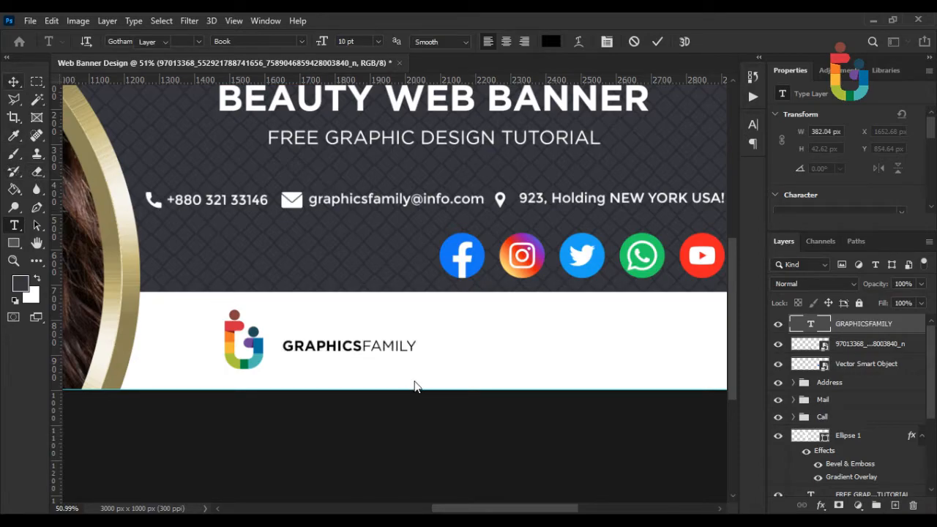
Enlarge the GRAPHICSFAMILY text to about 131% and nudge it slightly left and down.
{"action": "key", "text": "ctrl+t"}
{"action": "scroll", "coordinate": [410, 366], "scroll_direction": "up", "scroll_amount": 2}
{"action": "left_click_drag", "start_coordinate": [449, 337], "coordinate": [488, 337]}
{"action": "left_click_drag", "start_coordinate": [264, 339], "coordinate": [245, 341]}
{"action": "key", "text": "Return"}
{"action": "key", "text": "ctrl+0"}
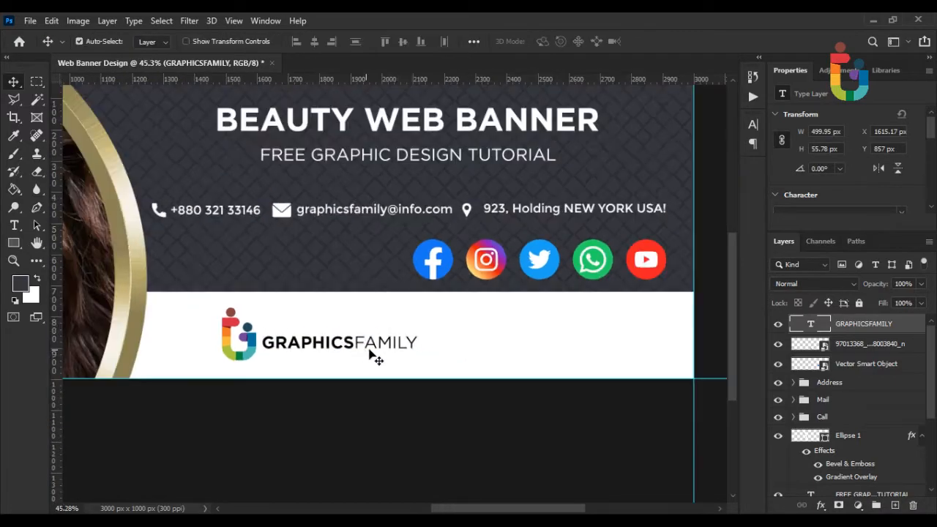
{"action": "scroll", "coordinate": [578, 395], "scroll_direction": "up", "scroll_amount": 4}
{"action": "left_click_drag", "start_coordinate": [638, 391], "coordinate": [487, 406]}
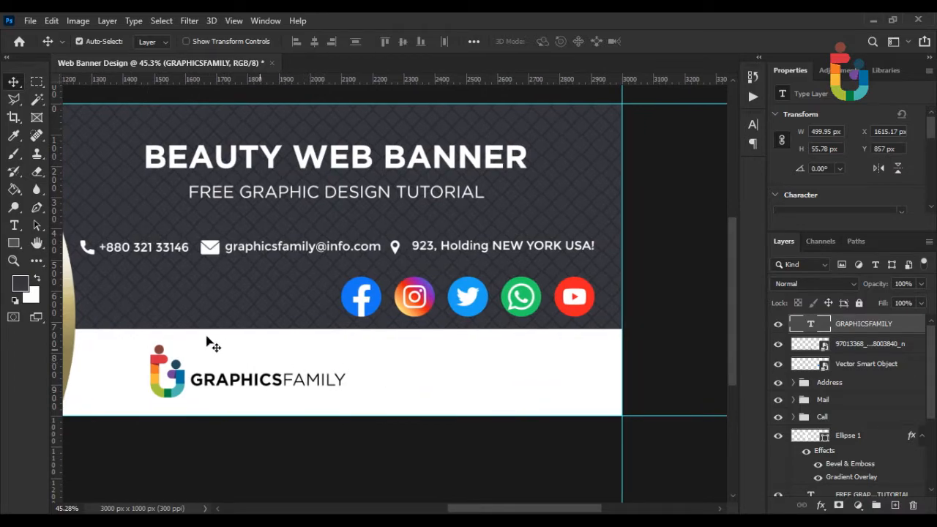
Draw a 423 × 146 px pill-shaped rounded rectangle right of GRAPHICSFAMILY and show its fill swatches.
{"action": "left_click", "coordinate": [14, 243]}
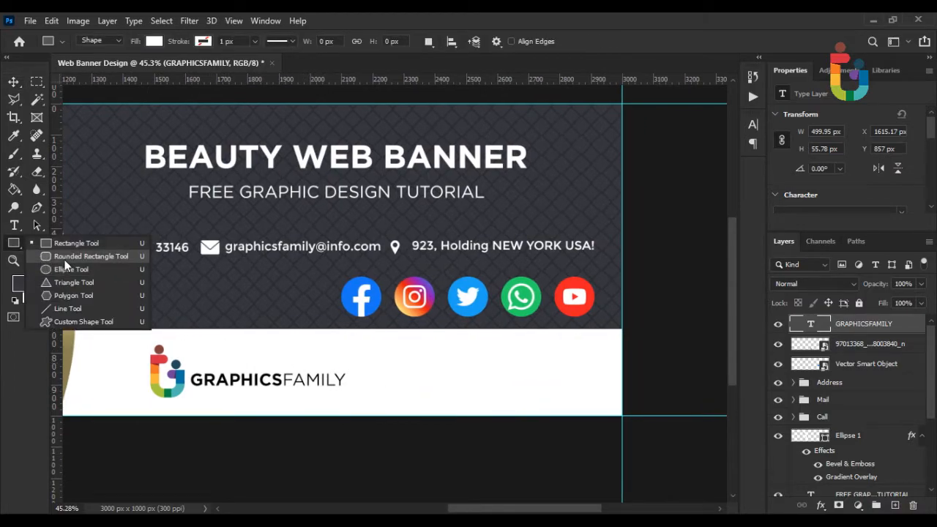
{"action": "left_click", "coordinate": [66, 257]}
{"action": "left_click_drag", "start_coordinate": [391, 359], "coordinate": [522, 403]}
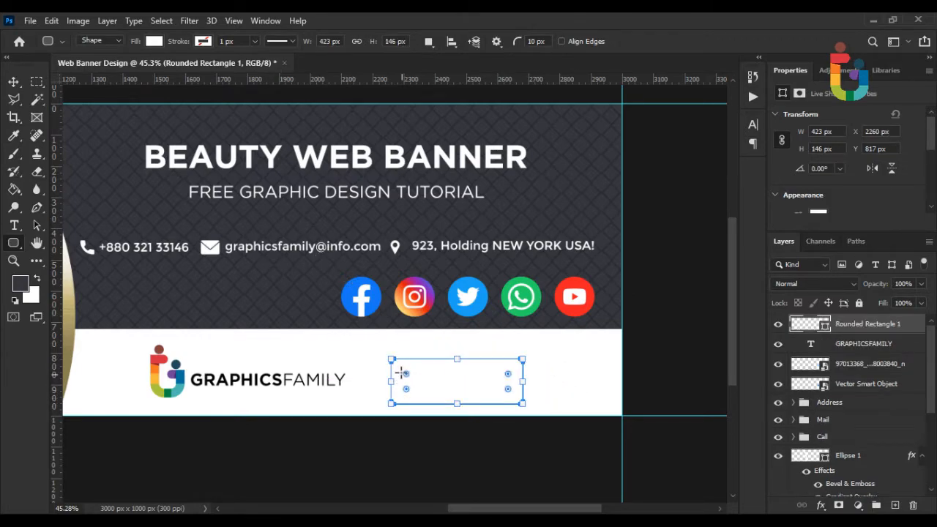
{"action": "left_click_drag", "start_coordinate": [407, 374], "coordinate": [458, 387]}
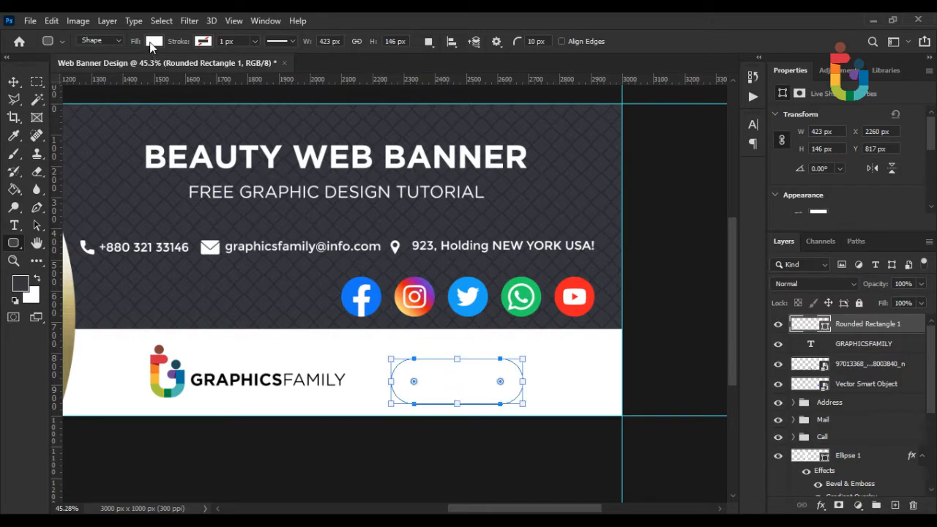
{"action": "left_click", "coordinate": [152, 43]}
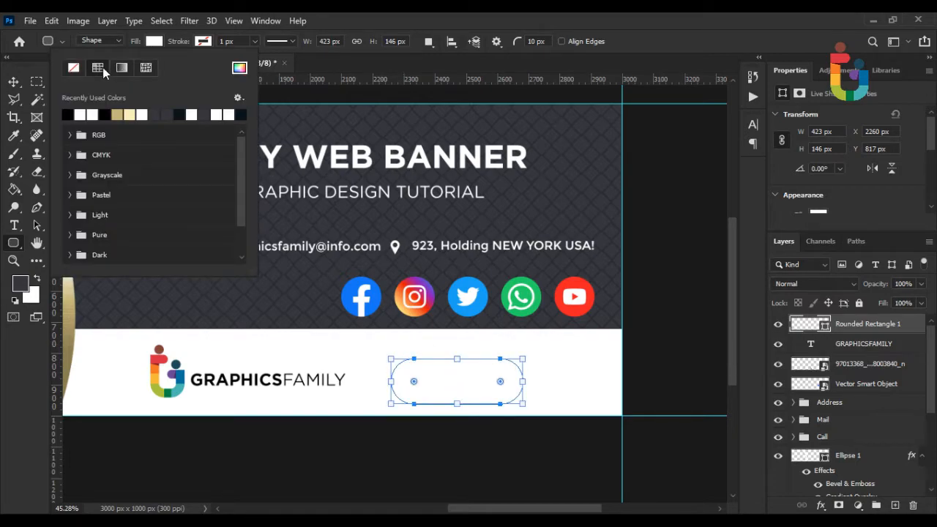